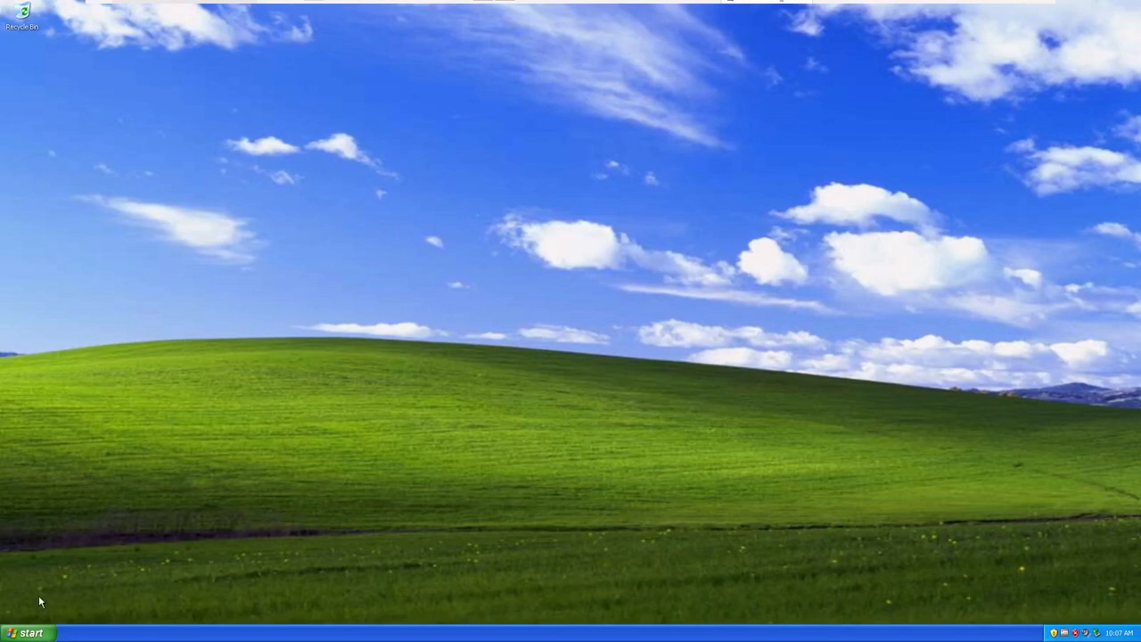
Open the x86 folder of the One-Core-API binaries at C:\Tools\One-Core-API-Binaries-3.0.5
{"action": "left_click", "coordinate": [27, 632]}
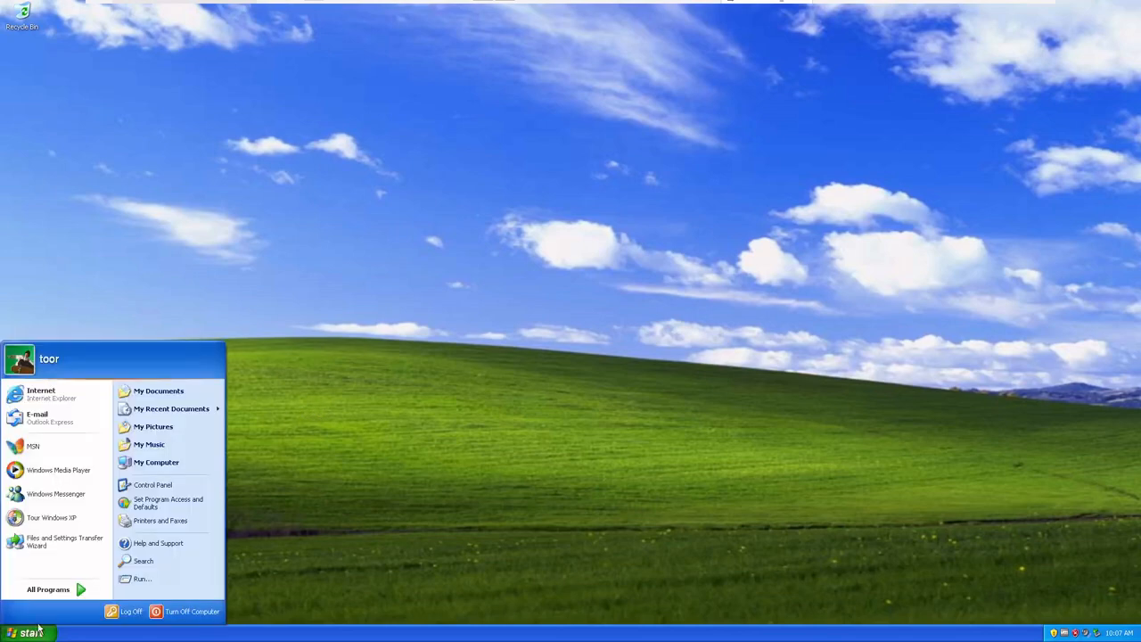
{"action": "left_click", "coordinate": [191, 462]}
{"action": "double_click", "coordinate": [232, 236]}
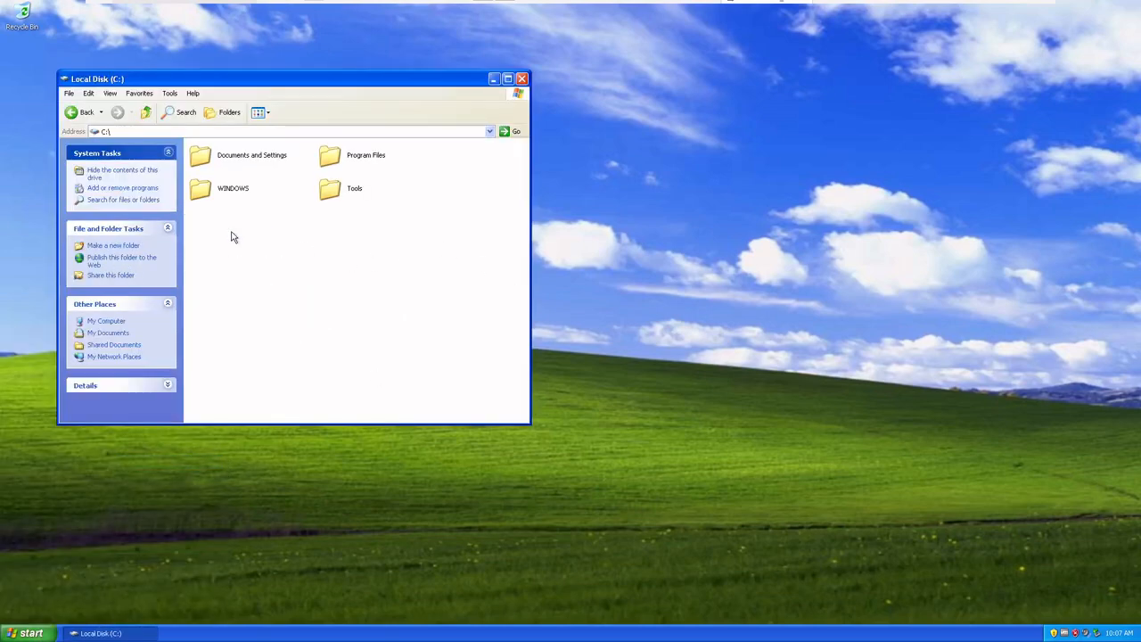
{"action": "double_click", "coordinate": [333, 187]}
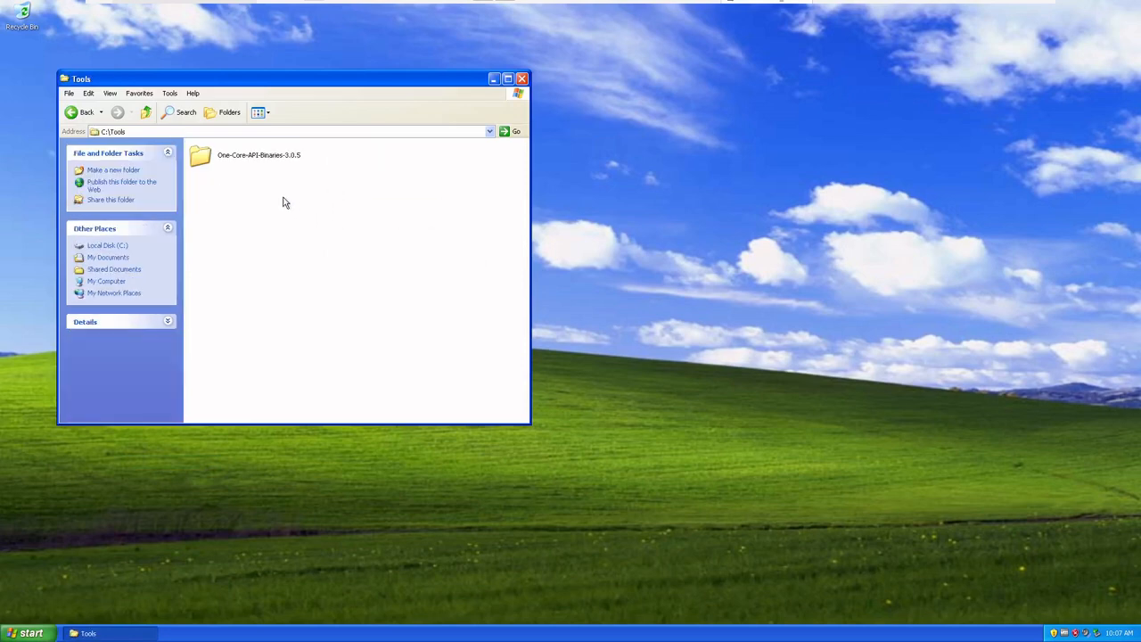
{"action": "left_click", "coordinate": [227, 159]}
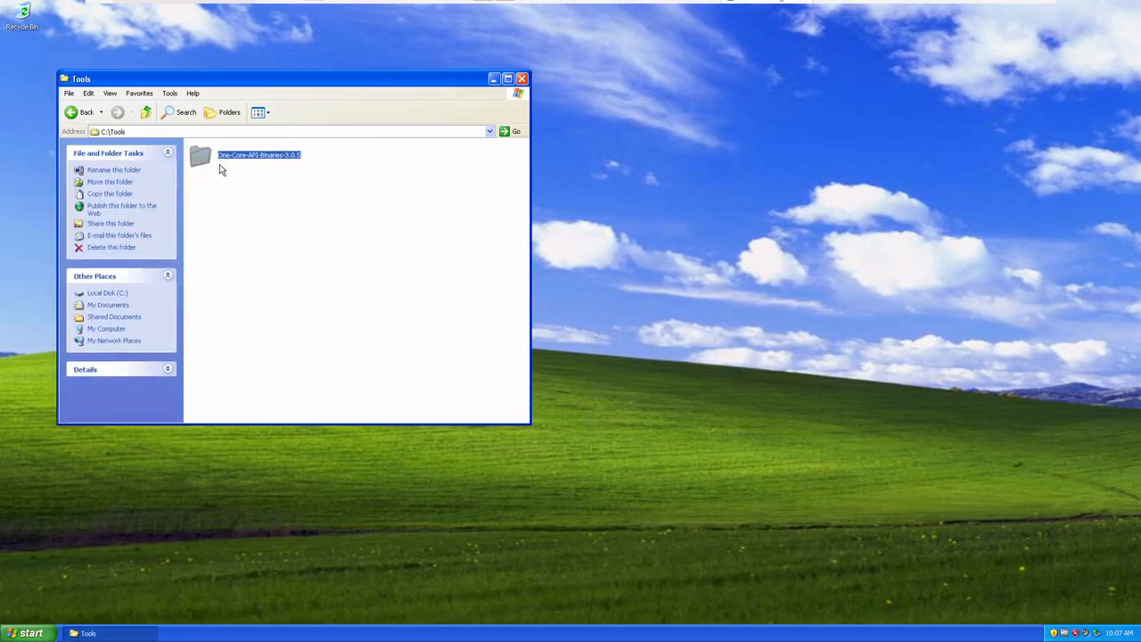
{"action": "double_click", "coordinate": [282, 161]}
{"action": "double_click", "coordinate": [333, 158]}
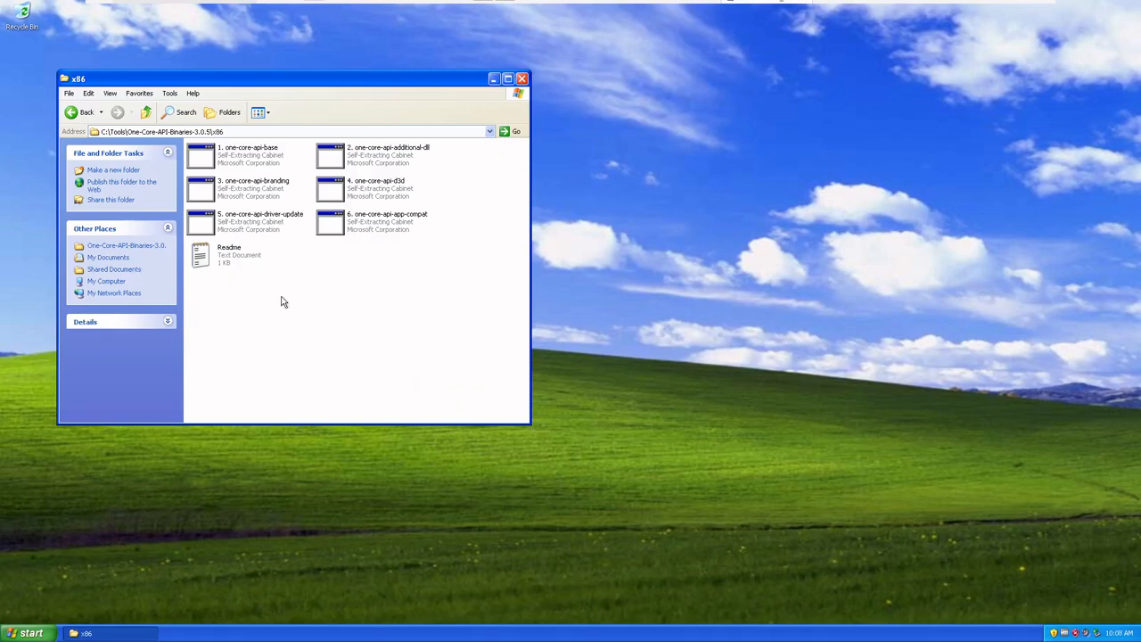
Read the Readme in the x86 folder and check the Windows version and memory in System Properties
{"action": "double_click", "coordinate": [224, 268]}
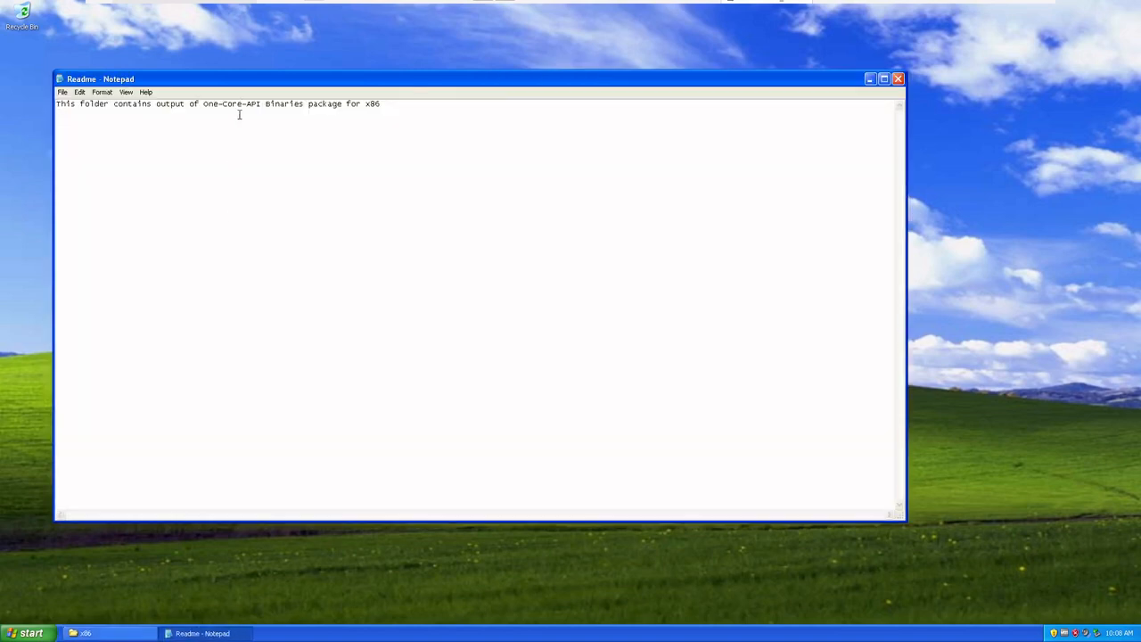
{"action": "left_click", "coordinate": [898, 78]}
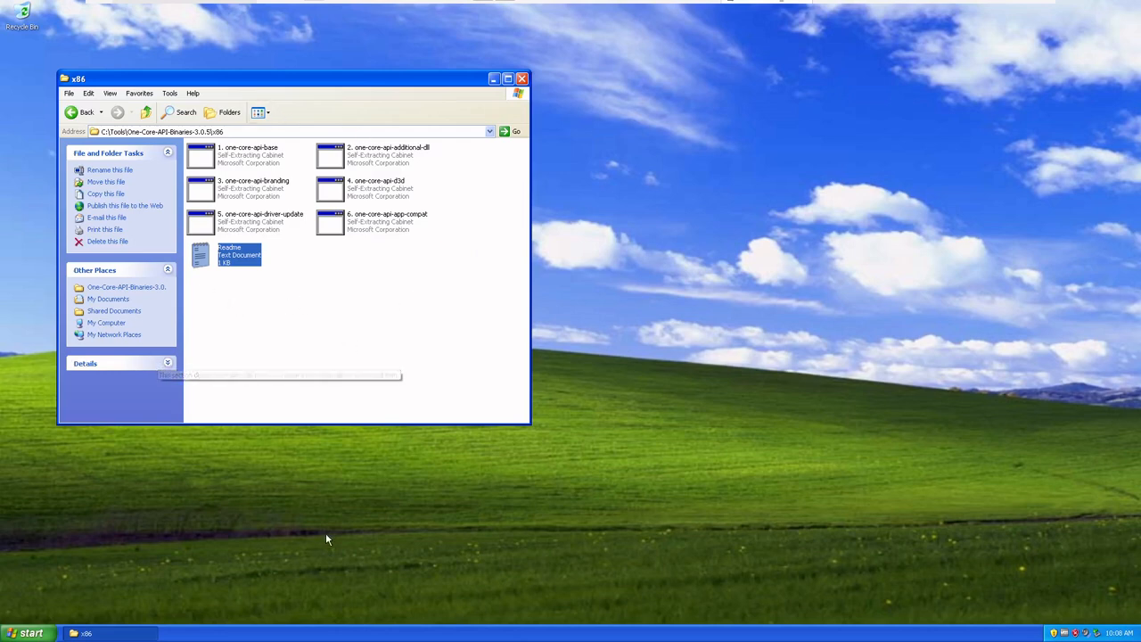
{"action": "left_click", "coordinate": [34, 634]}
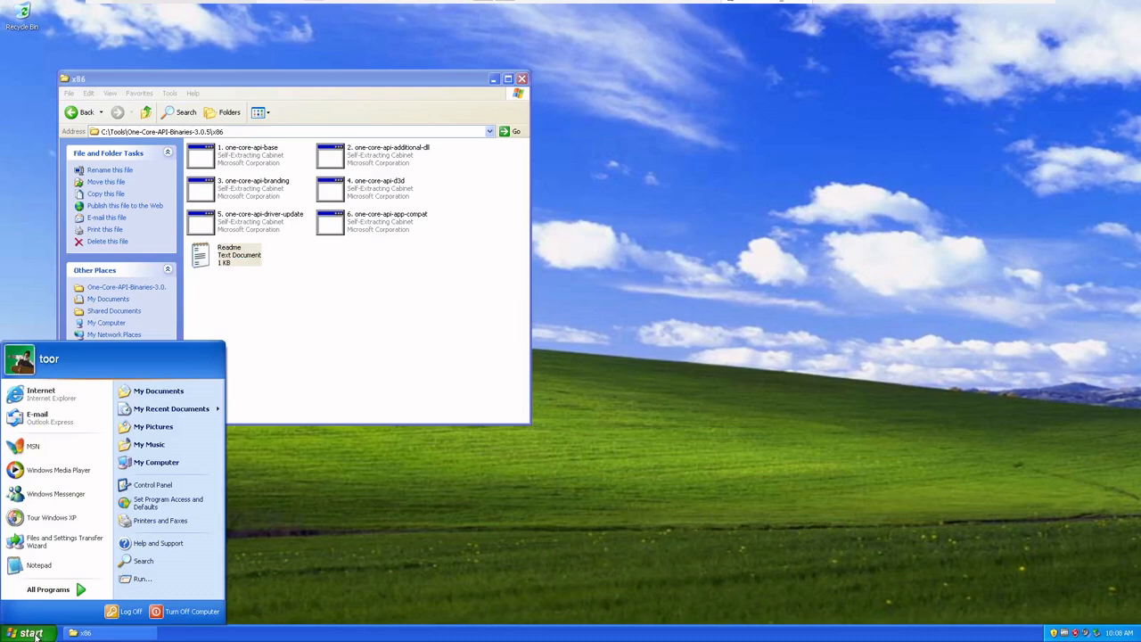
{"action": "right_click", "coordinate": [164, 464]}
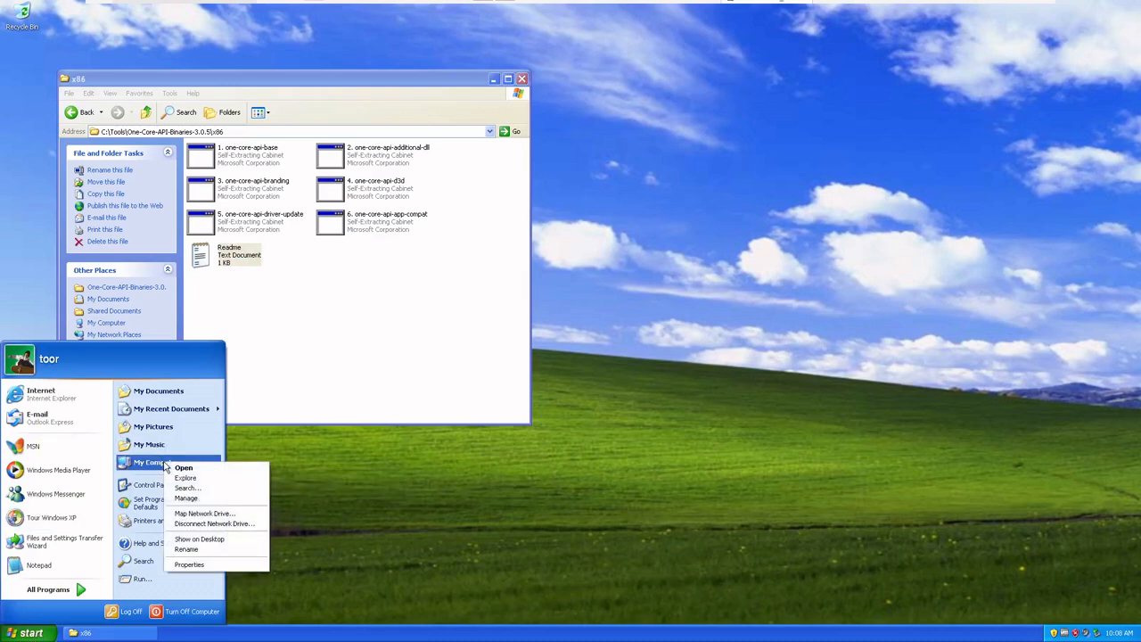
{"action": "left_click", "coordinate": [223, 564]}
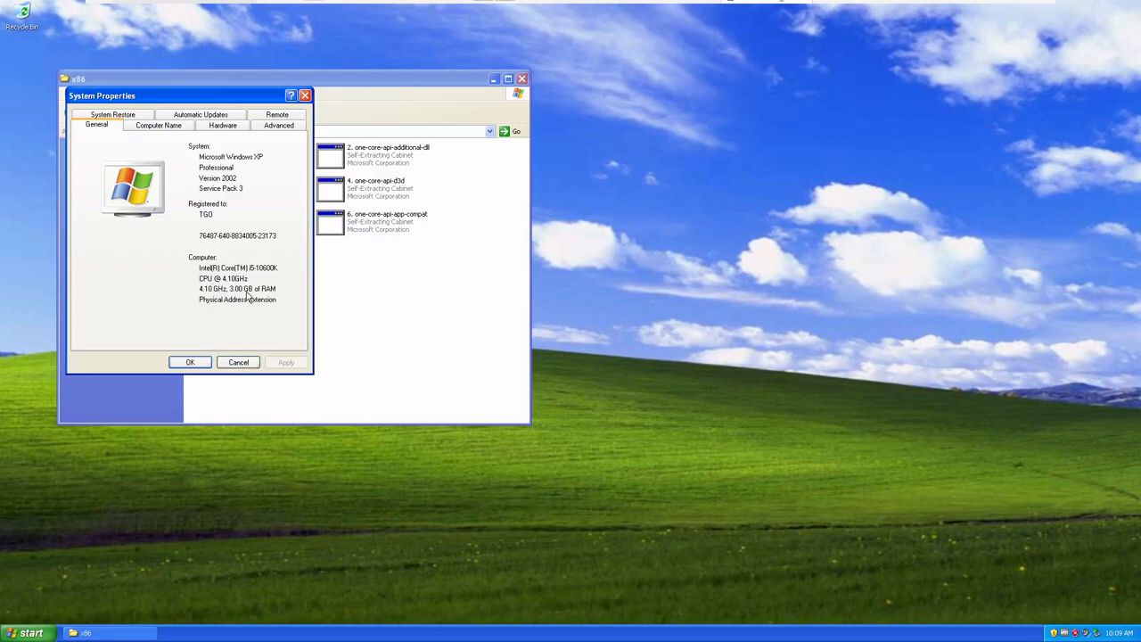
{"action": "left_click", "coordinate": [246, 365]}
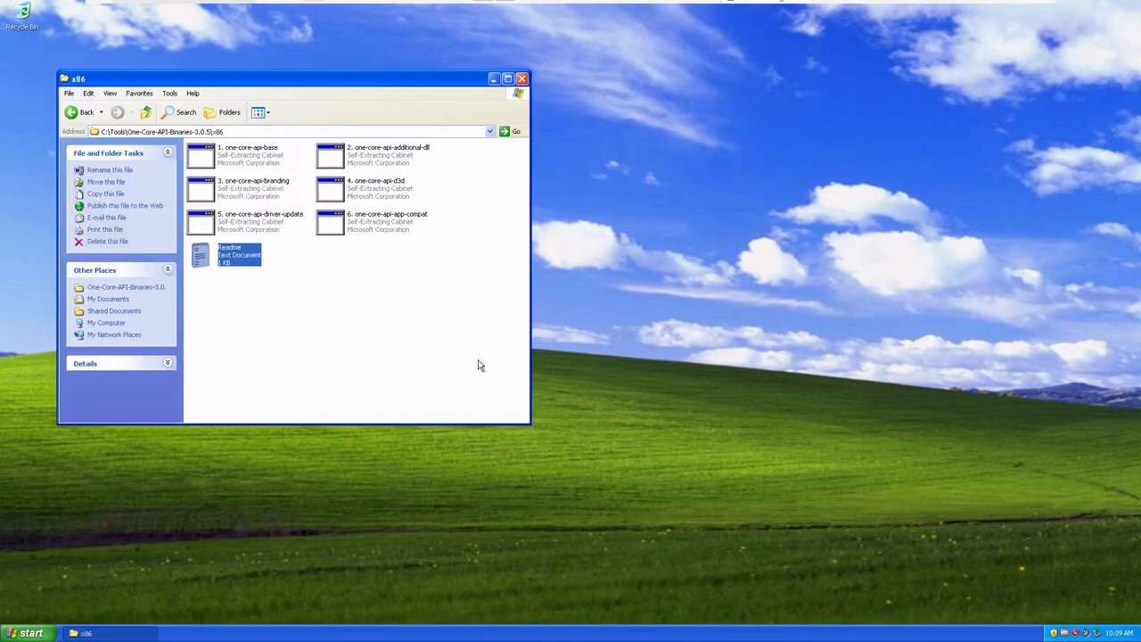
Run the 1. one-core-api-base package, accept its license agreement and install One-Core-API Base
{"action": "mouse_move", "coordinate": [237, 160]}
{"action": "left_click", "coordinate": [347, 395]}
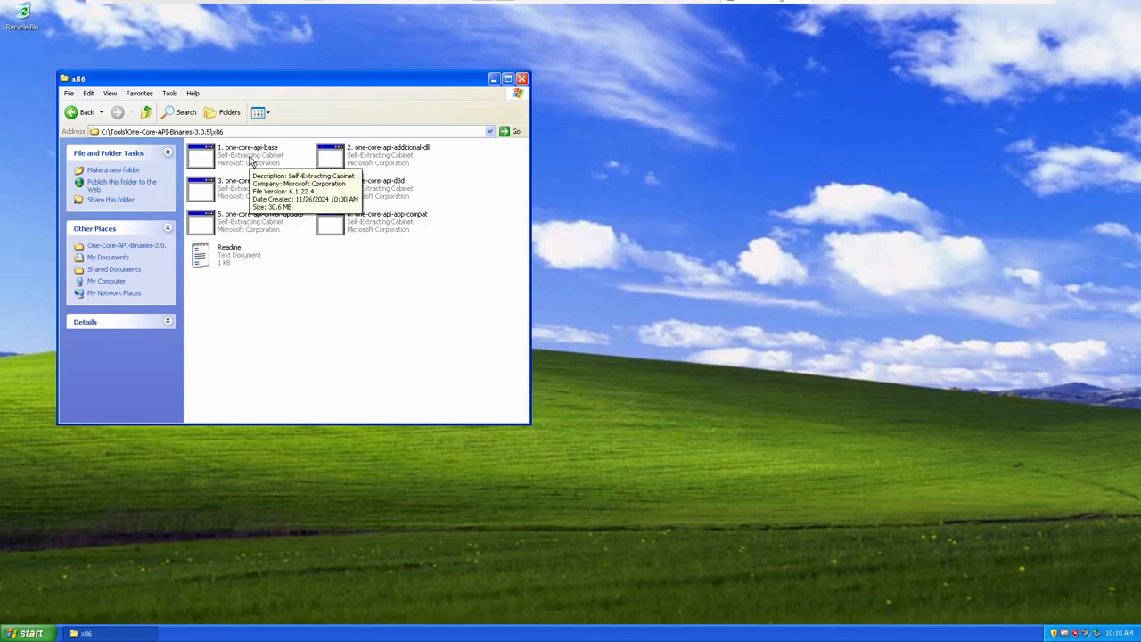
{"action": "double_click", "coordinate": [250, 158]}
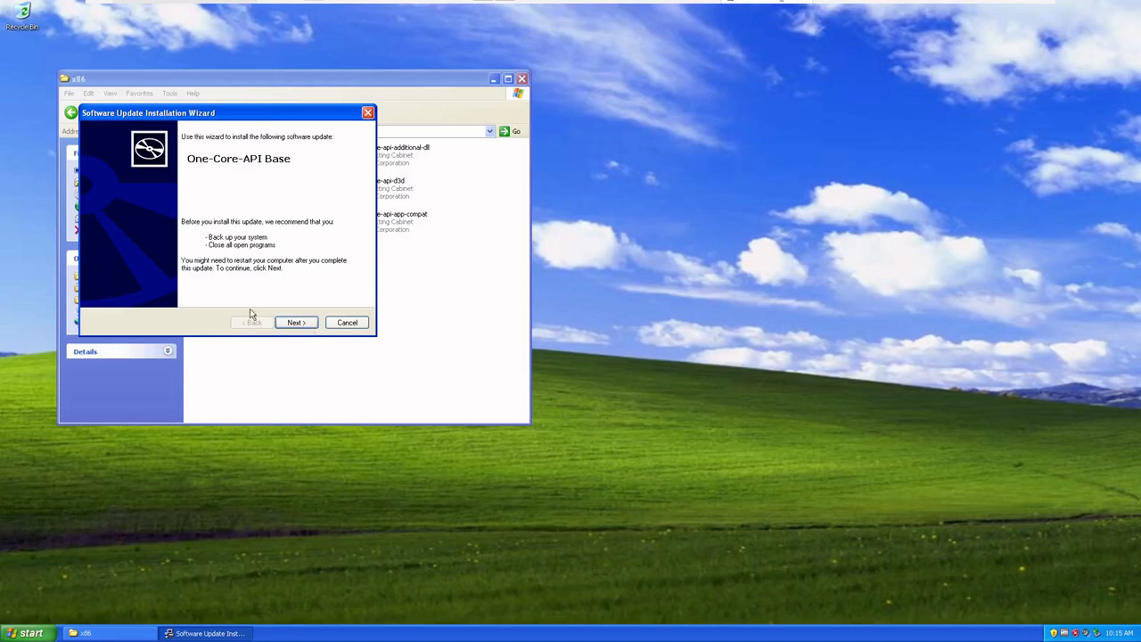
{"action": "left_click", "coordinate": [294, 323]}
{"action": "left_click", "coordinate": [253, 291]}
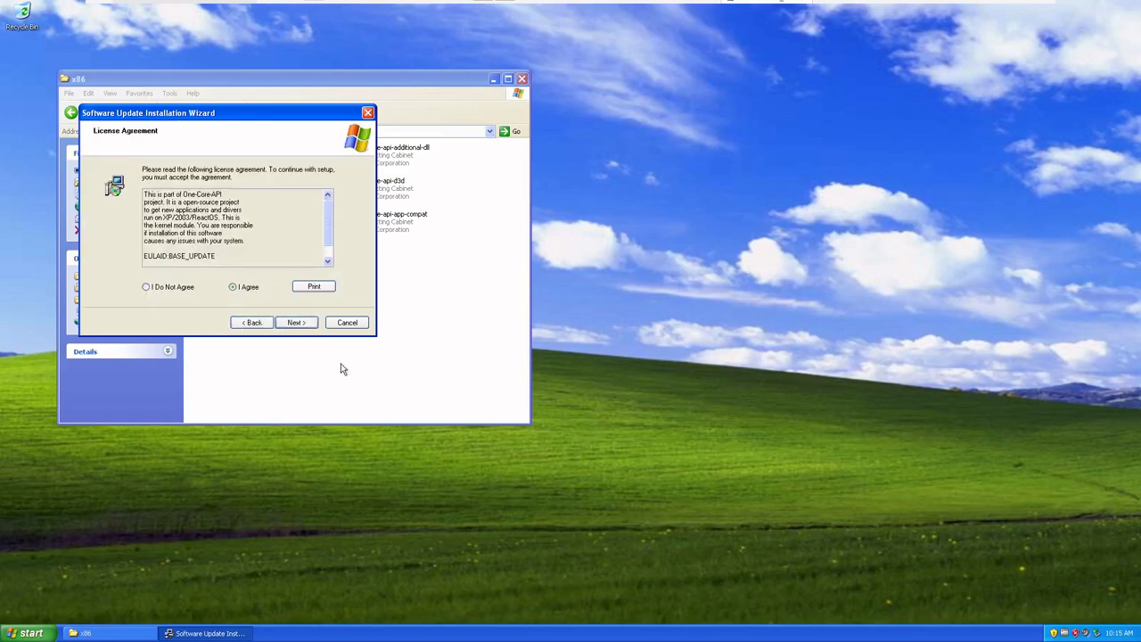
{"action": "left_click", "coordinate": [302, 327]}
{"action": "left_click_drag", "start_coordinate": [197, 225], "coordinate": [243, 242]}
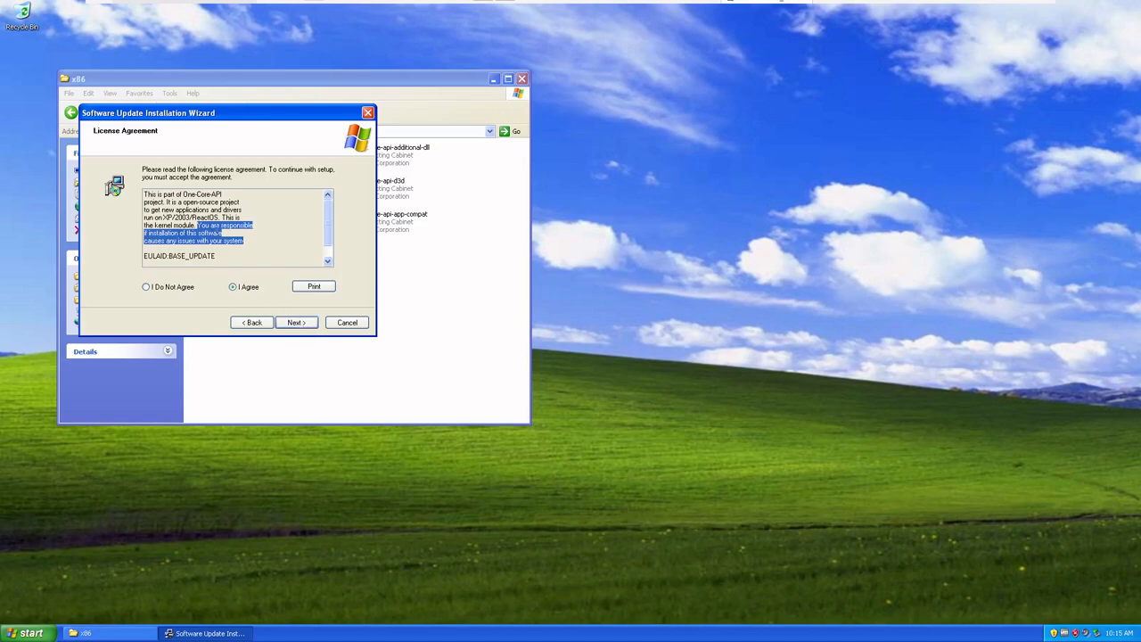
{"action": "left_click_drag", "start_coordinate": [220, 218], "coordinate": [163, 218]}
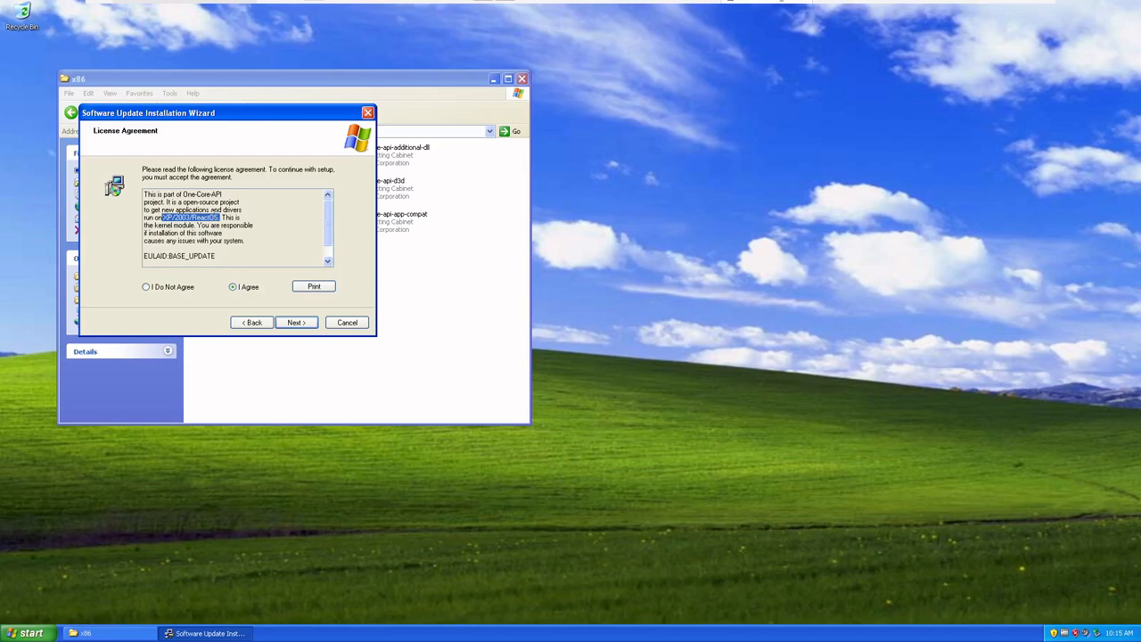
{"action": "left_click_drag", "start_coordinate": [220, 218], "coordinate": [193, 218]}
{"action": "left_click", "coordinate": [298, 322]}
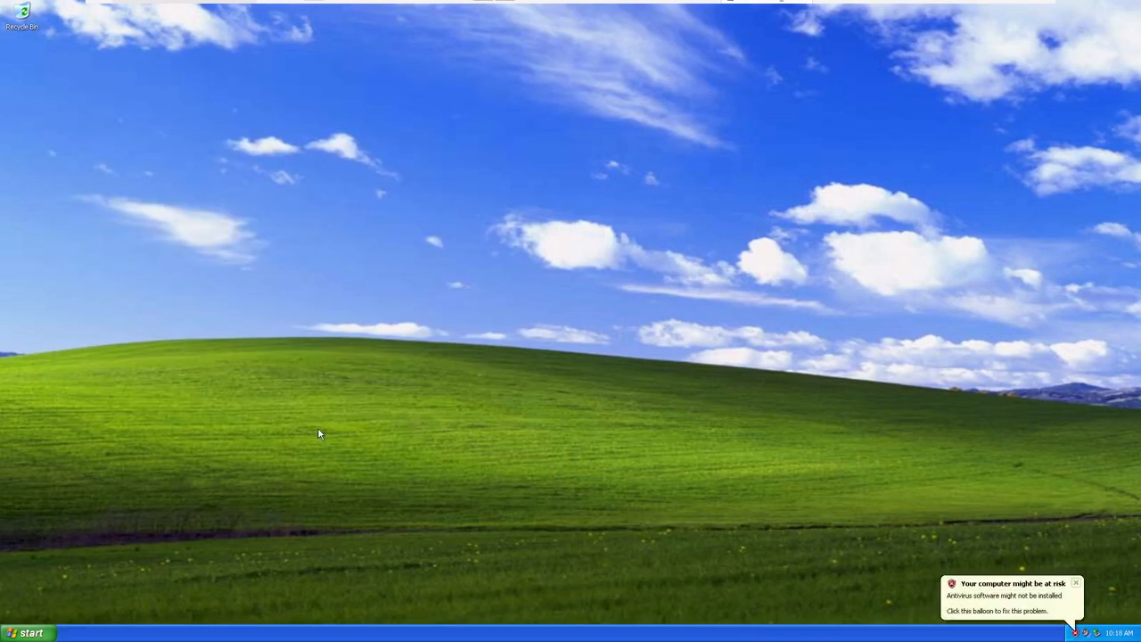
Open the System Properties of My Computer to check the recognized memory
{"action": "left_click", "coordinate": [24, 634]}
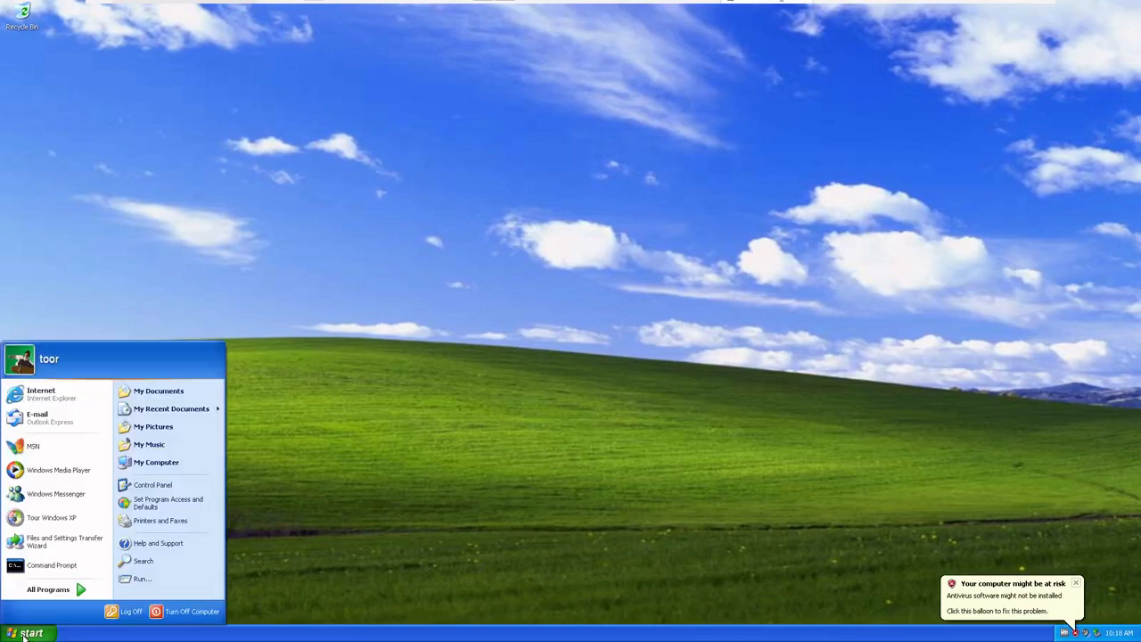
{"action": "left_click", "coordinate": [24, 634]}
{"action": "left_click", "coordinate": [24, 634]}
{"action": "right_click", "coordinate": [143, 467]}
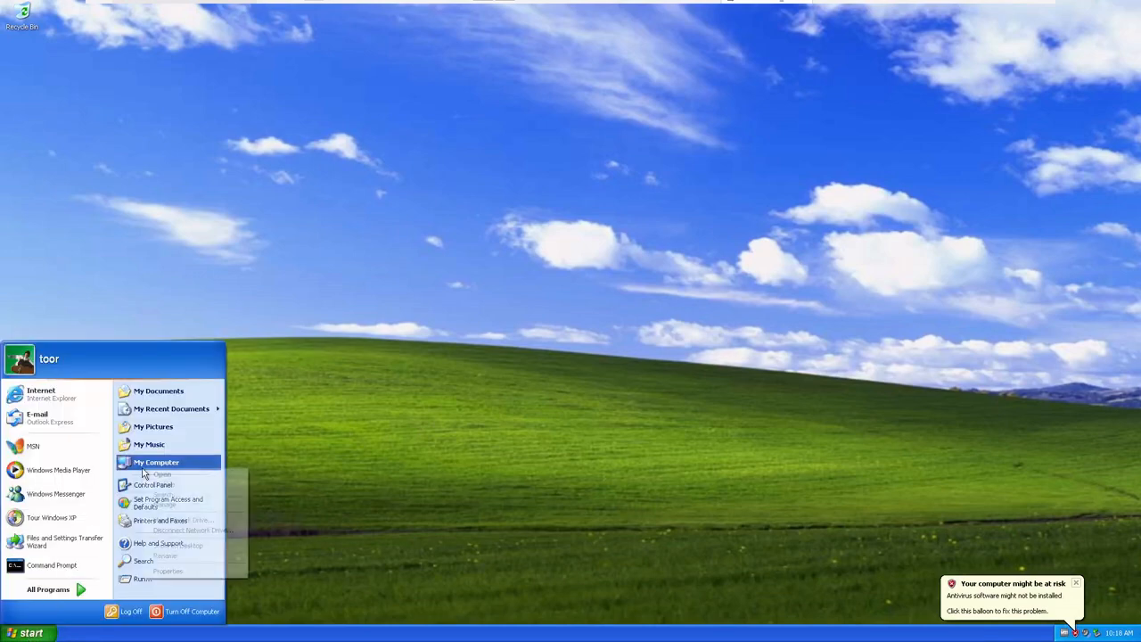
{"action": "left_click", "coordinate": [165, 571]}
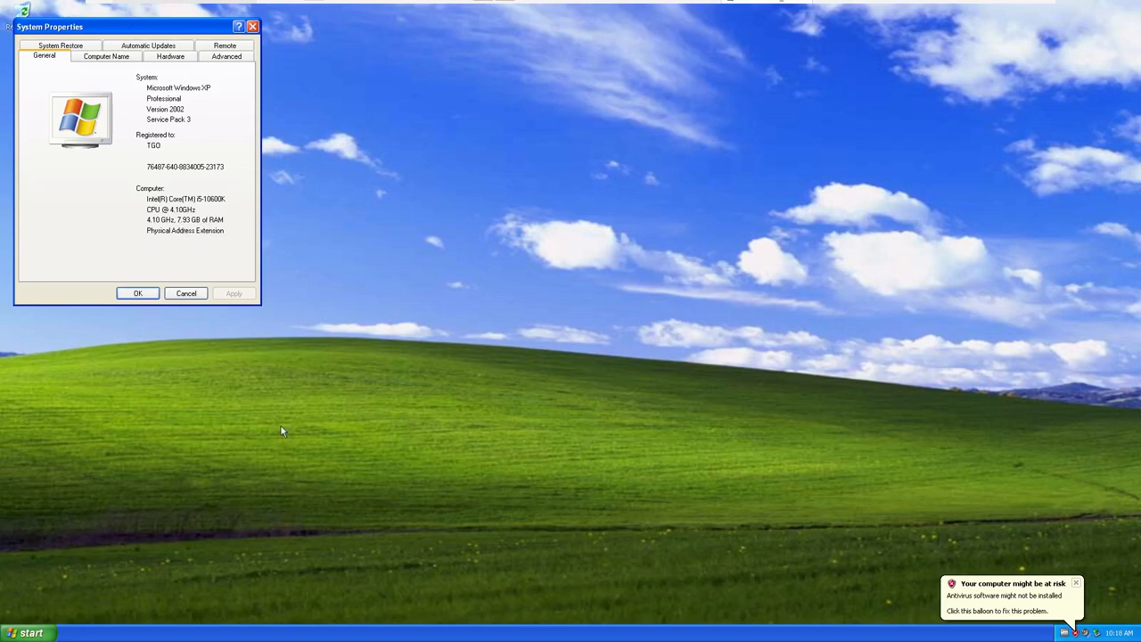
Check the total physical memory in Task Manager's performance data, then close Task Manager and System Properties
{"action": "right_click", "coordinate": [400, 634]}
{"action": "left_click", "coordinate": [428, 602]}
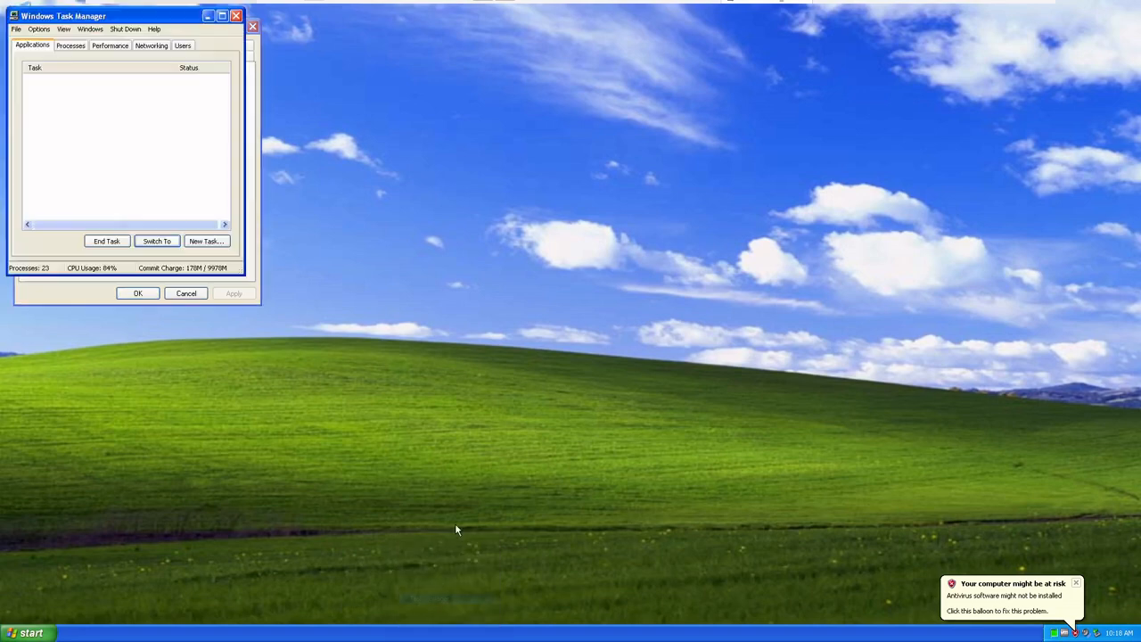
{"action": "left_click", "coordinate": [112, 45]}
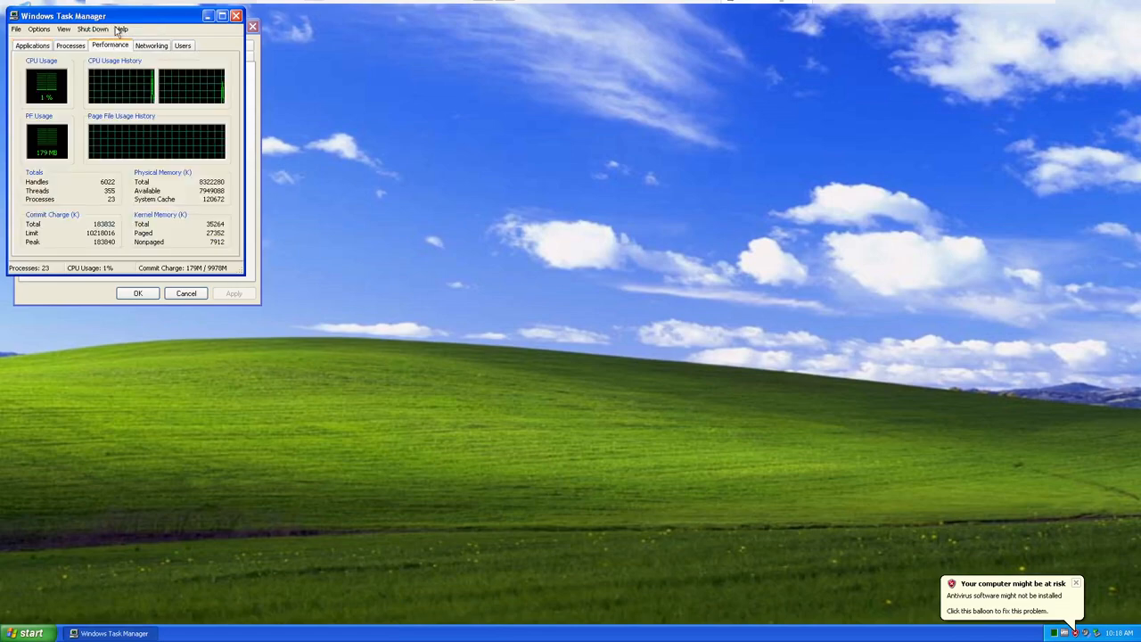
{"action": "left_click_drag", "start_coordinate": [121, 17], "coordinate": [434, 147]}
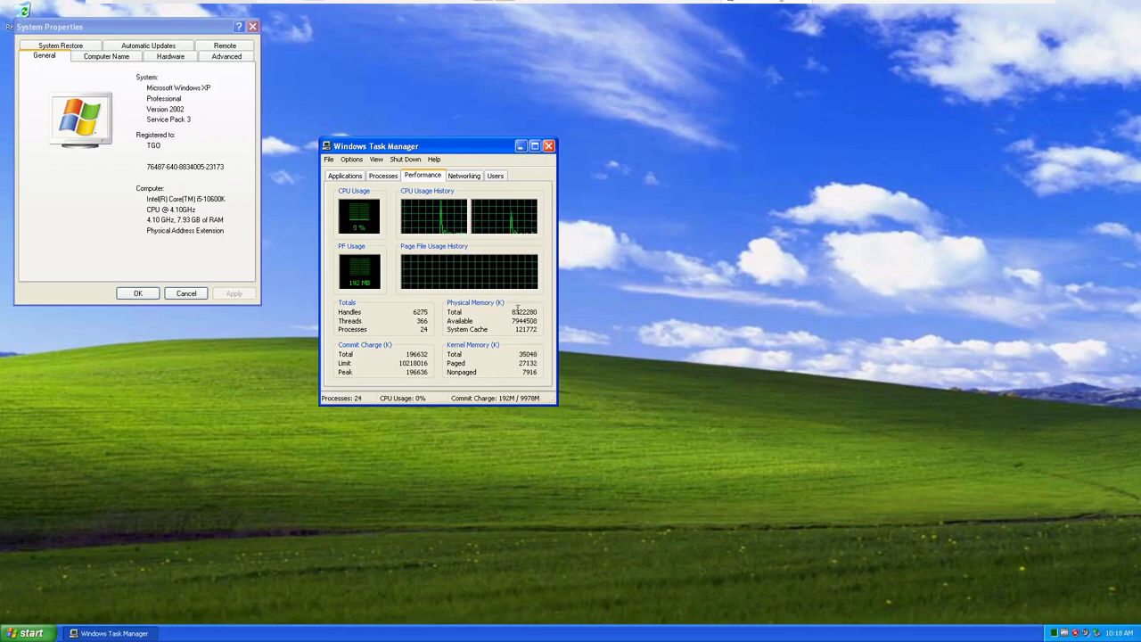
{"action": "left_click_drag", "start_coordinate": [513, 310], "coordinate": [542, 309]}
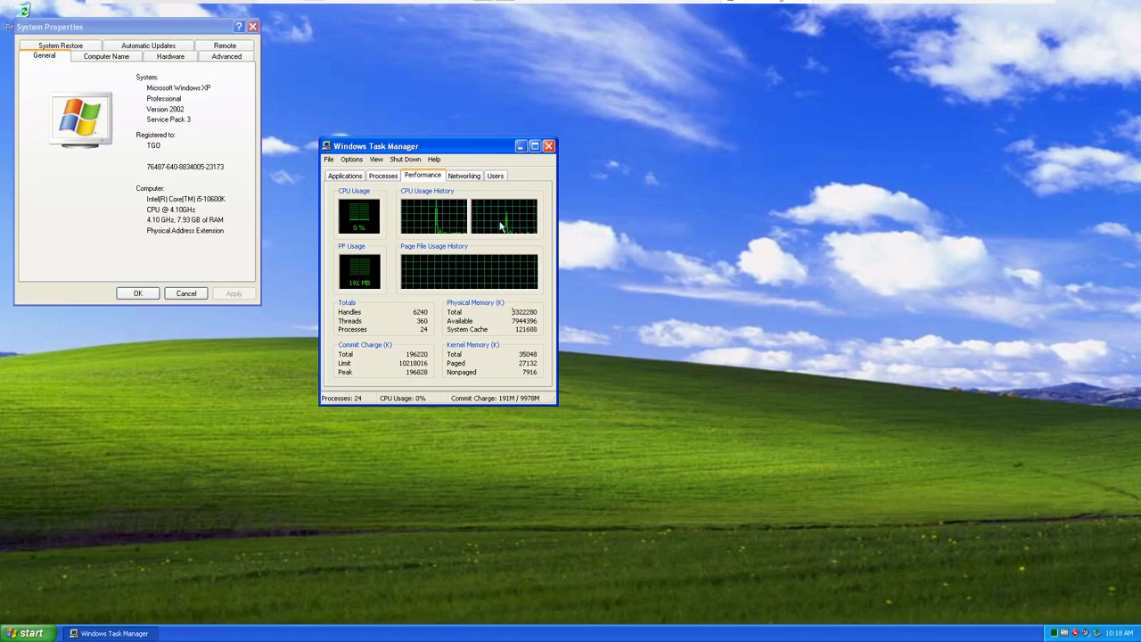
{"action": "left_click", "coordinate": [548, 145]}
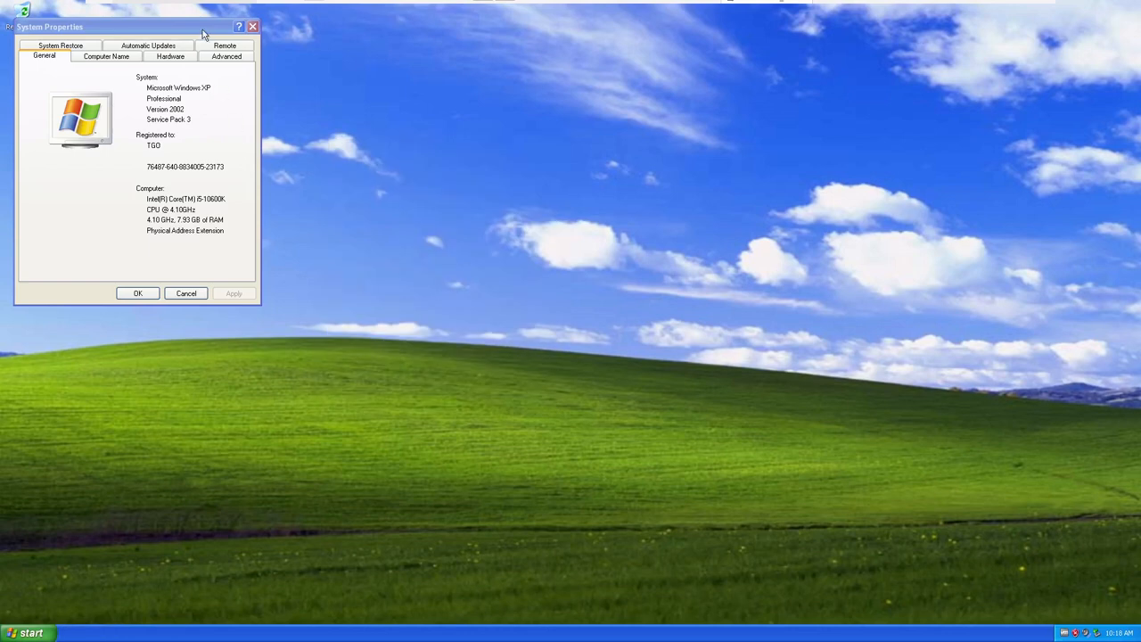
{"action": "left_click", "coordinate": [202, 33]}
{"action": "left_click_drag", "start_coordinate": [201, 33], "coordinate": [290, 109]}
{"action": "left_click", "coordinate": [342, 109]}
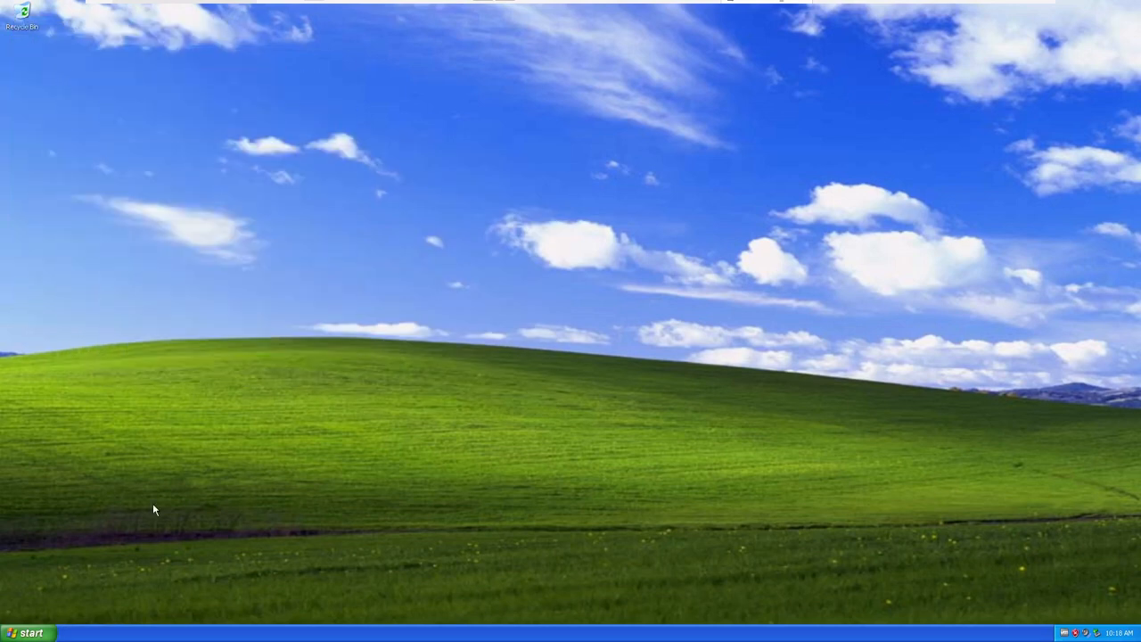
Reopen the folder C:\Tools\One-Core-API-Binaries-3.0.5\x86
{"action": "left_click", "coordinate": [31, 632]}
{"action": "left_click", "coordinate": [160, 463]}
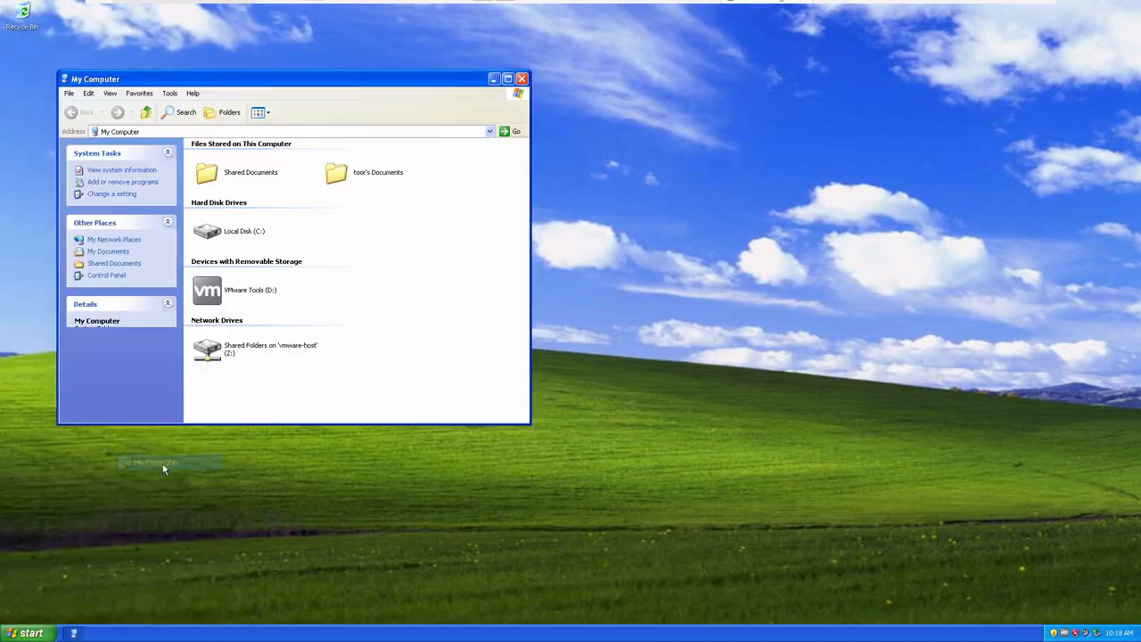
{"action": "double_click", "coordinate": [253, 233]}
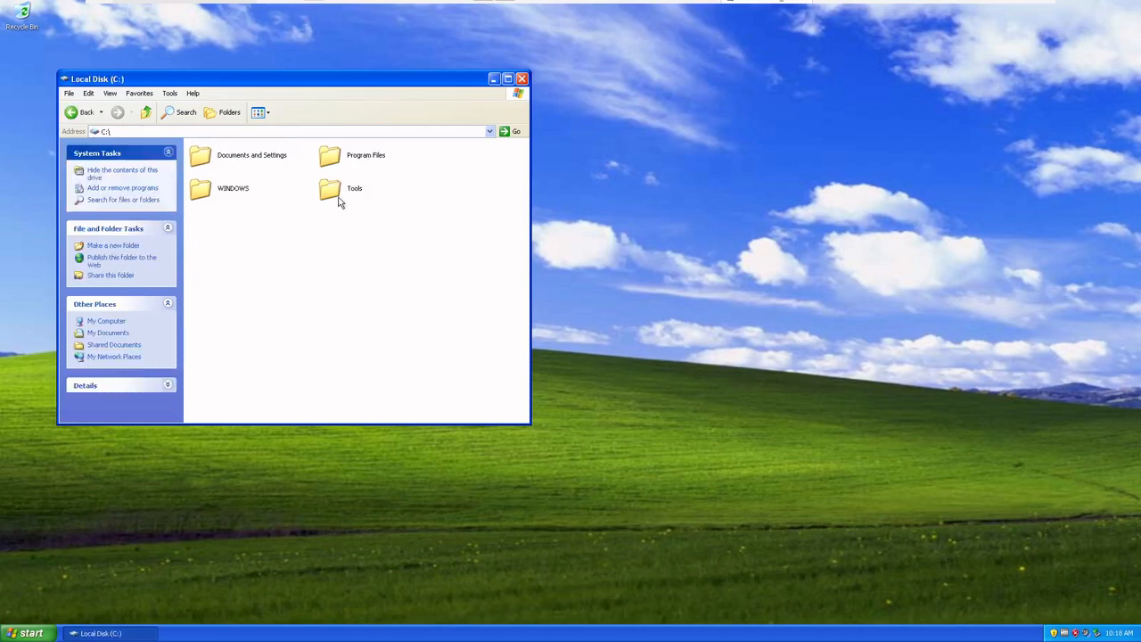
{"action": "double_click", "coordinate": [337, 202]}
{"action": "double_click", "coordinate": [273, 168]}
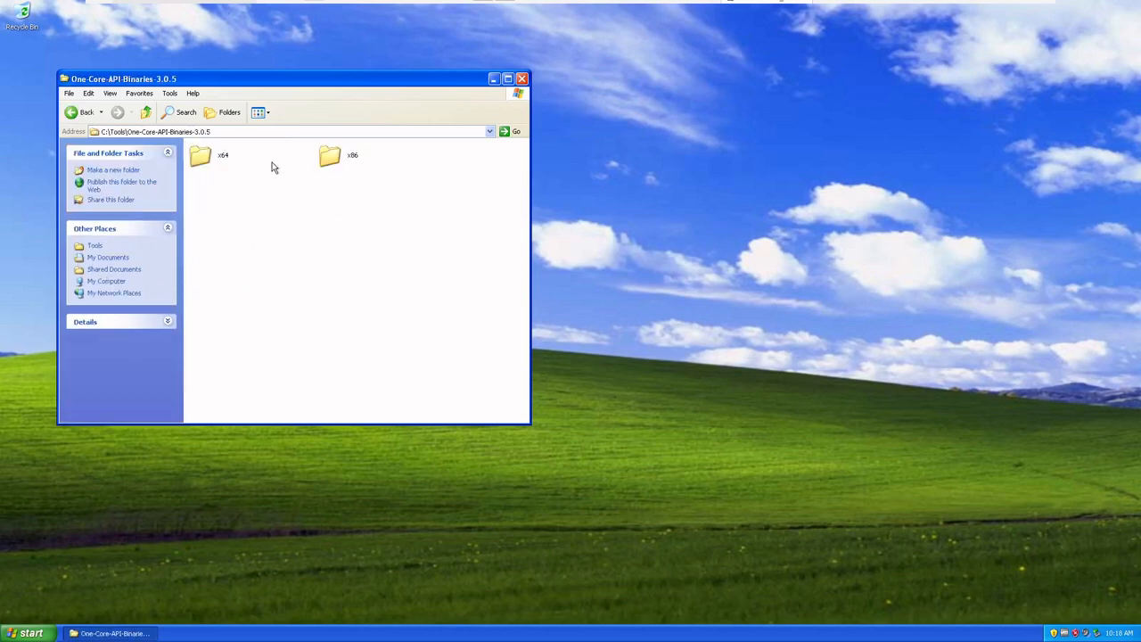
{"action": "double_click", "coordinate": [329, 158]}
Run the 2. one-core-api-additional-dll package, accept its license agreement and install One-Core-API Additional Dlls
{"action": "double_click", "coordinate": [329, 158]}
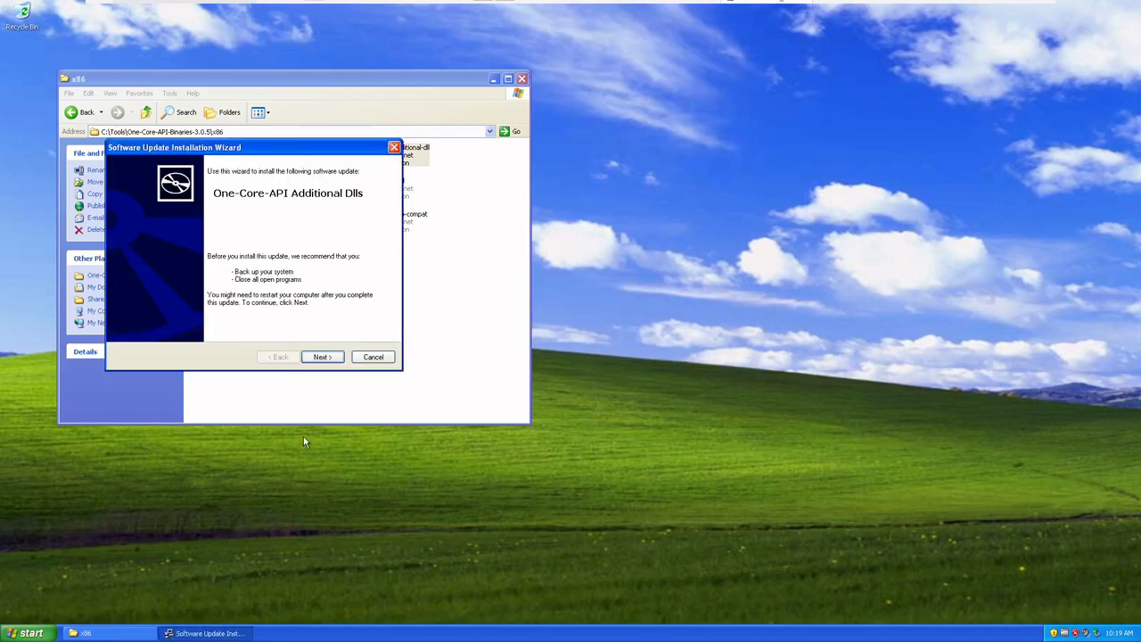
{"action": "left_click", "coordinate": [322, 357]}
{"action": "left_click", "coordinate": [272, 322]}
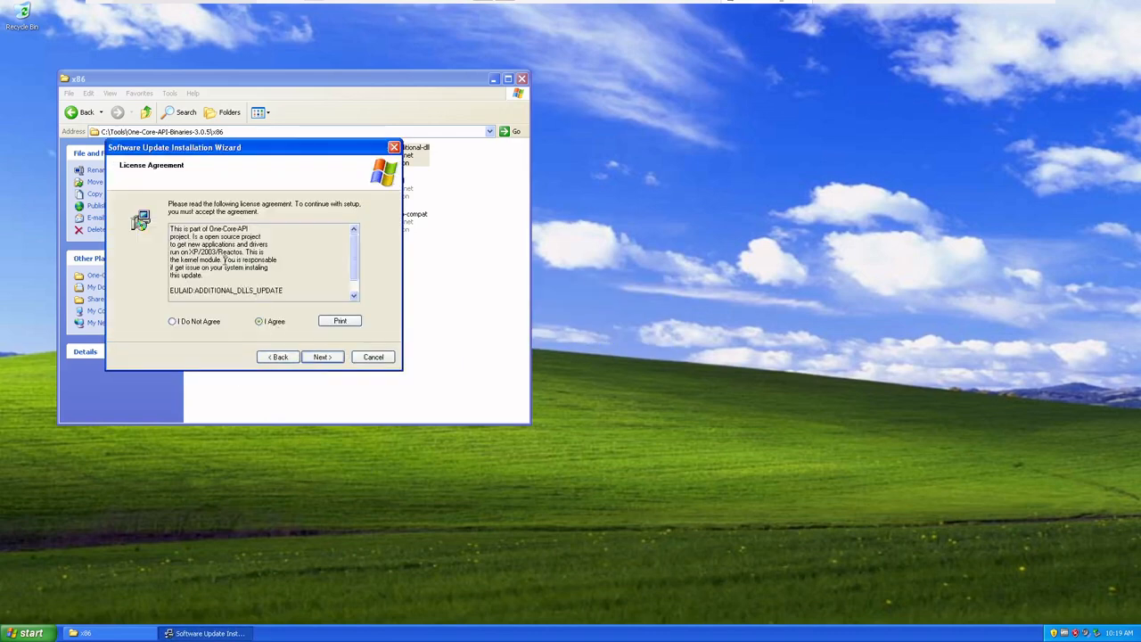
{"action": "left_click_drag", "start_coordinate": [223, 259], "coordinate": [265, 284]}
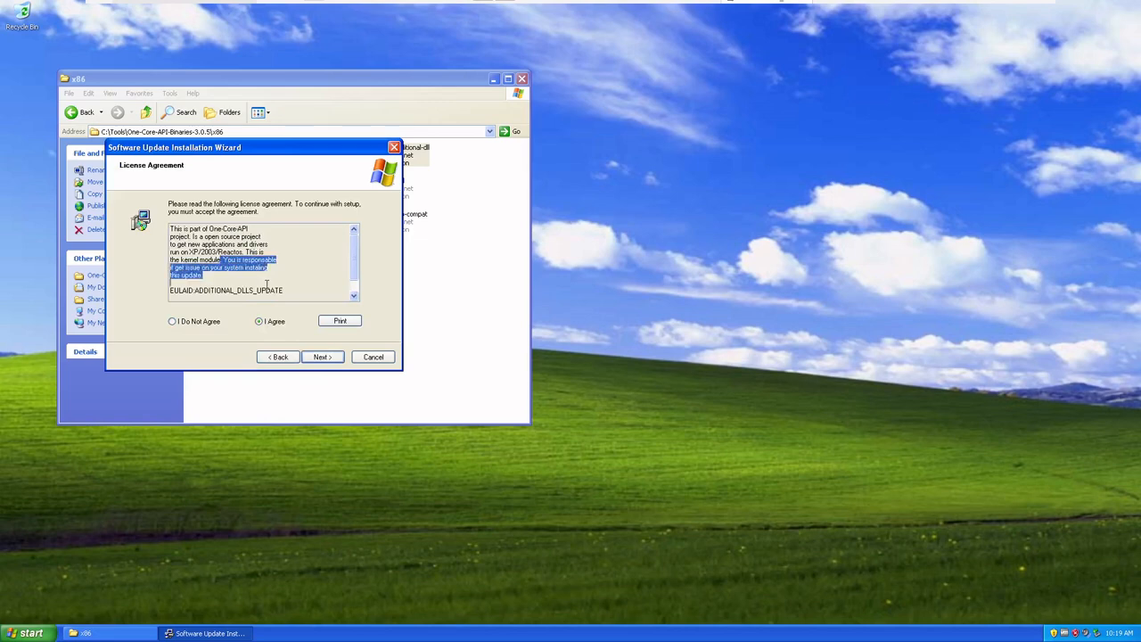
{"action": "left_click", "coordinate": [319, 357]}
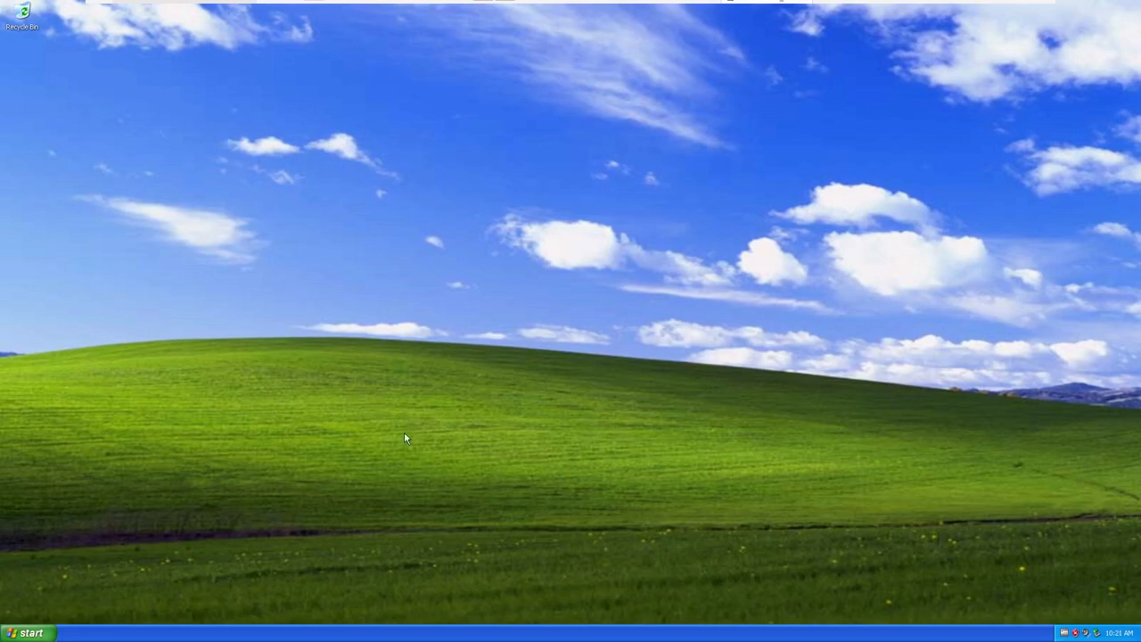
Open the folder C:\Tools\One-Core-API-Binaries-3.0.5\x86 through My Computer
{"action": "left_click", "coordinate": [27, 632]}
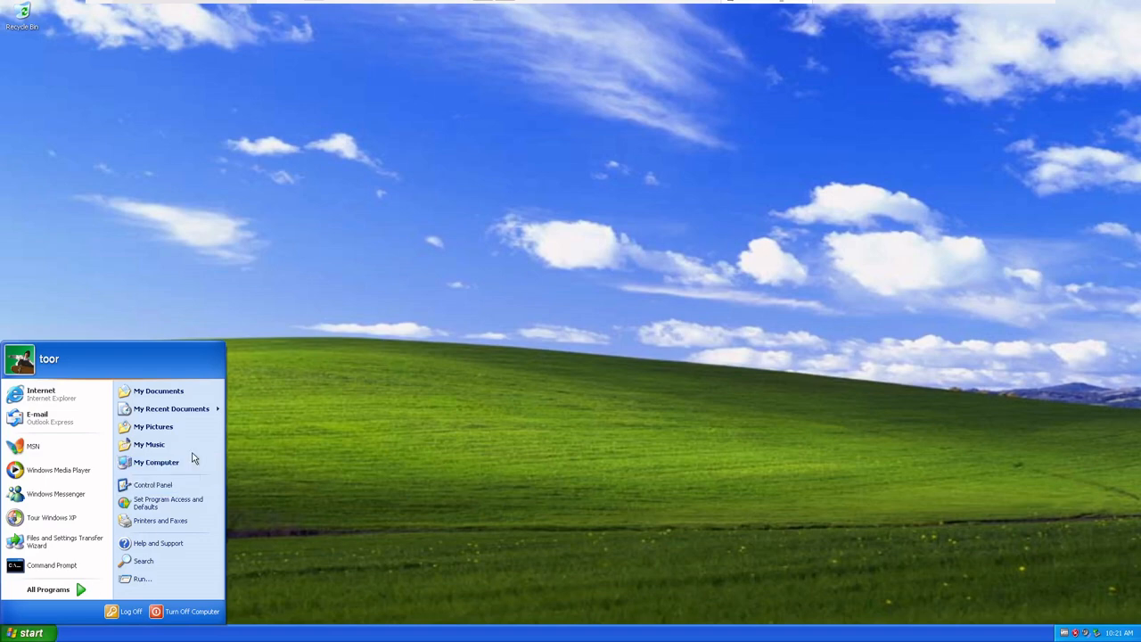
{"action": "left_click", "coordinate": [156, 461]}
{"action": "double_click", "coordinate": [255, 236]}
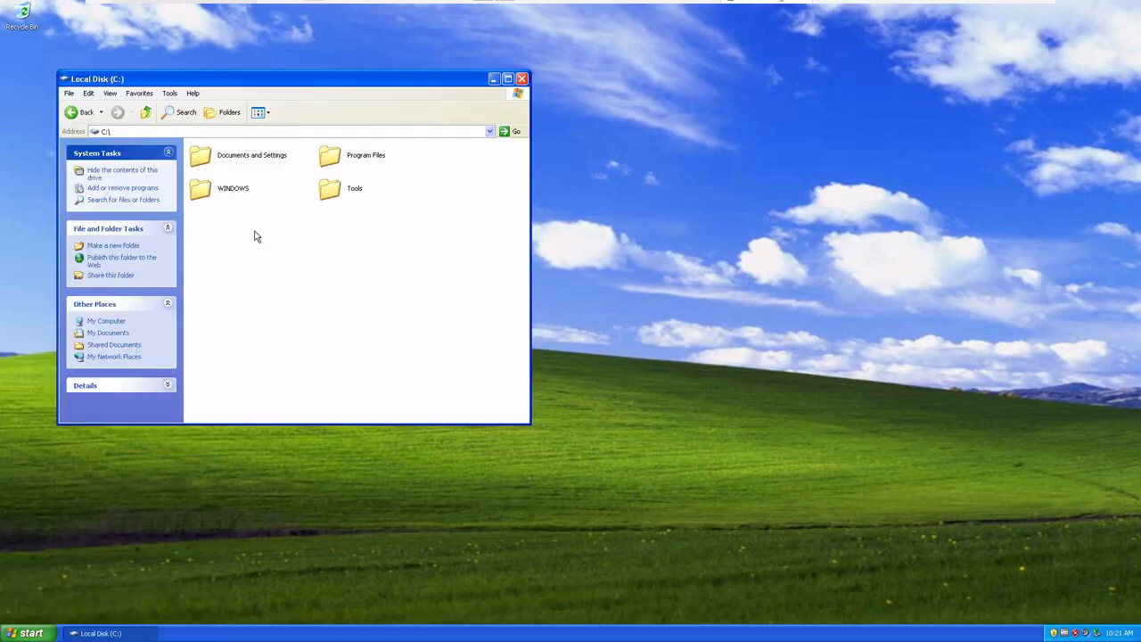
{"action": "double_click", "coordinate": [353, 192]}
{"action": "double_click", "coordinate": [239, 153]}
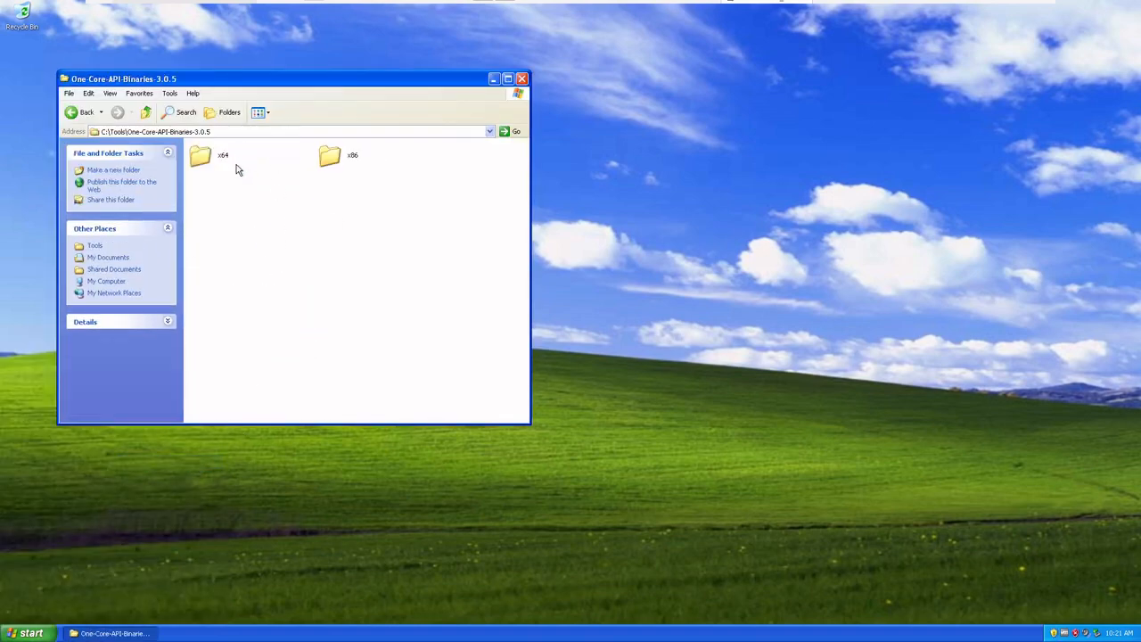
{"action": "double_click", "coordinate": [326, 159]}
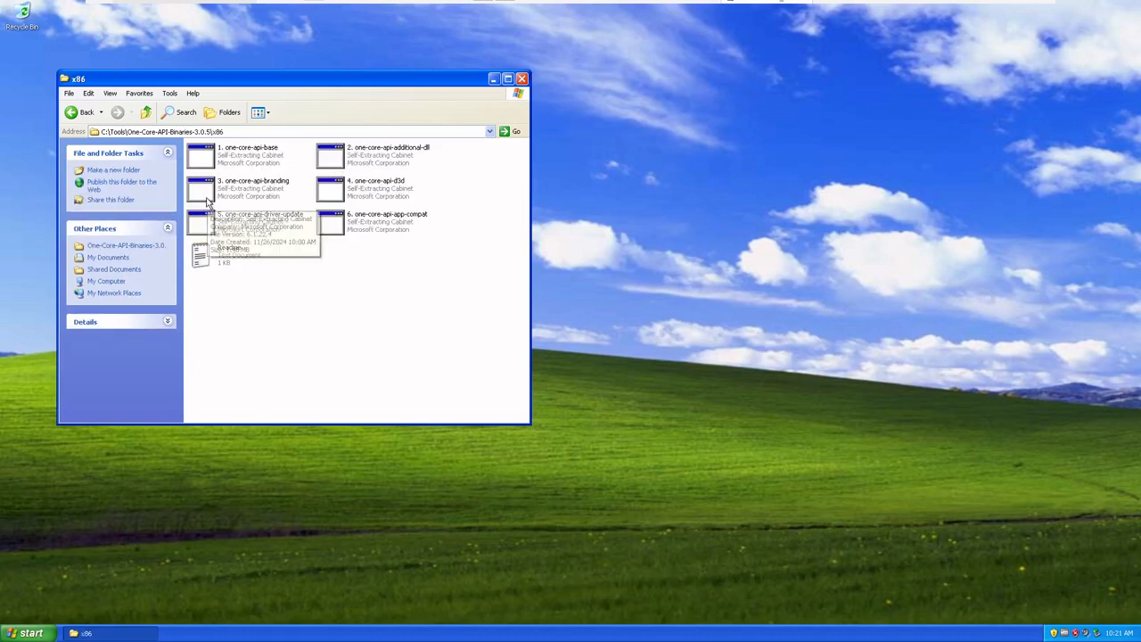
Run the 3. one-core-api-branding package, accept its license agreement and install One-Core-API Windows Modern Branding
{"action": "double_click", "coordinate": [205, 201]}
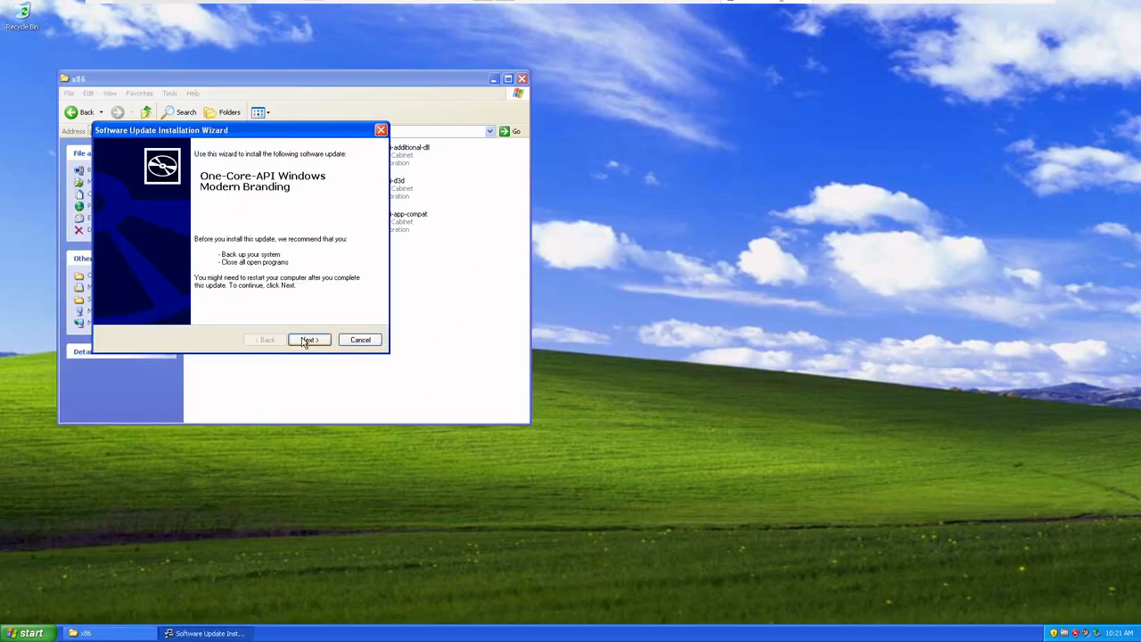
{"action": "left_click", "coordinate": [306, 341]}
{"action": "left_click", "coordinate": [260, 306]}
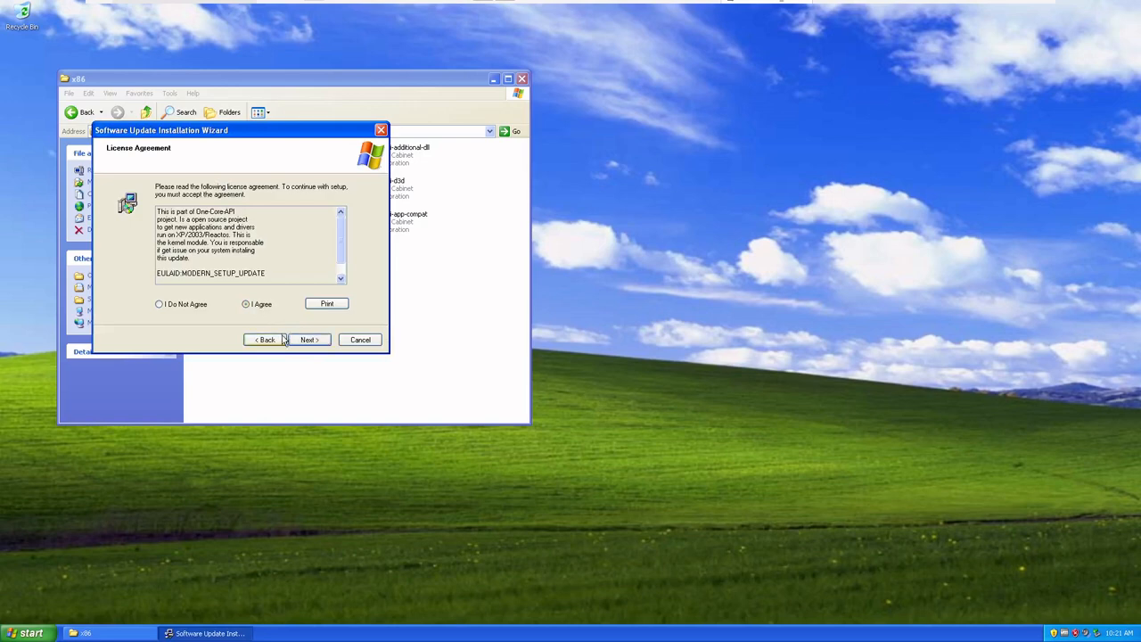
{"action": "left_click", "coordinate": [303, 340]}
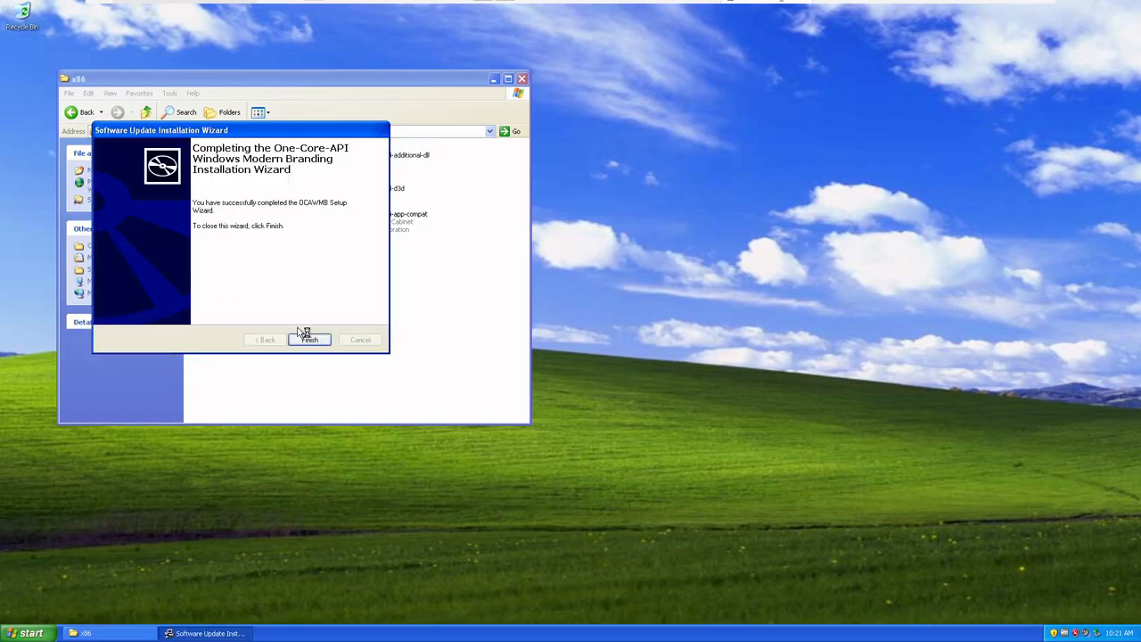
{"action": "left_click", "coordinate": [314, 340]}
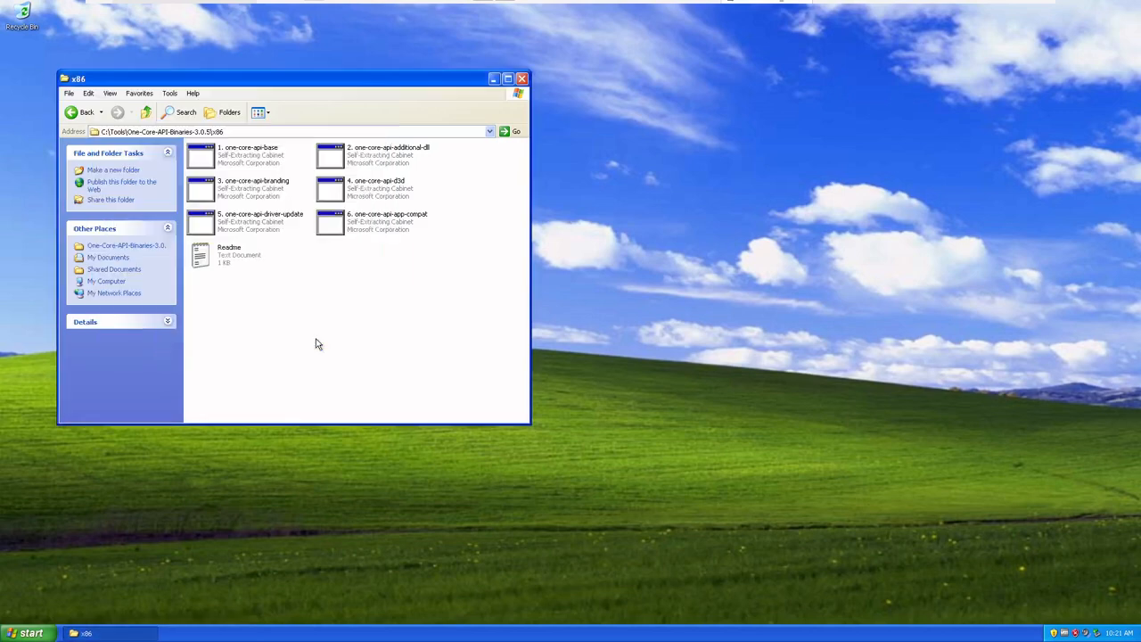
Restart the computer and reopen the folder C:\Tools\One-Core-API-Binaries-3.0.5\x86
{"action": "left_click", "coordinate": [31, 632]}
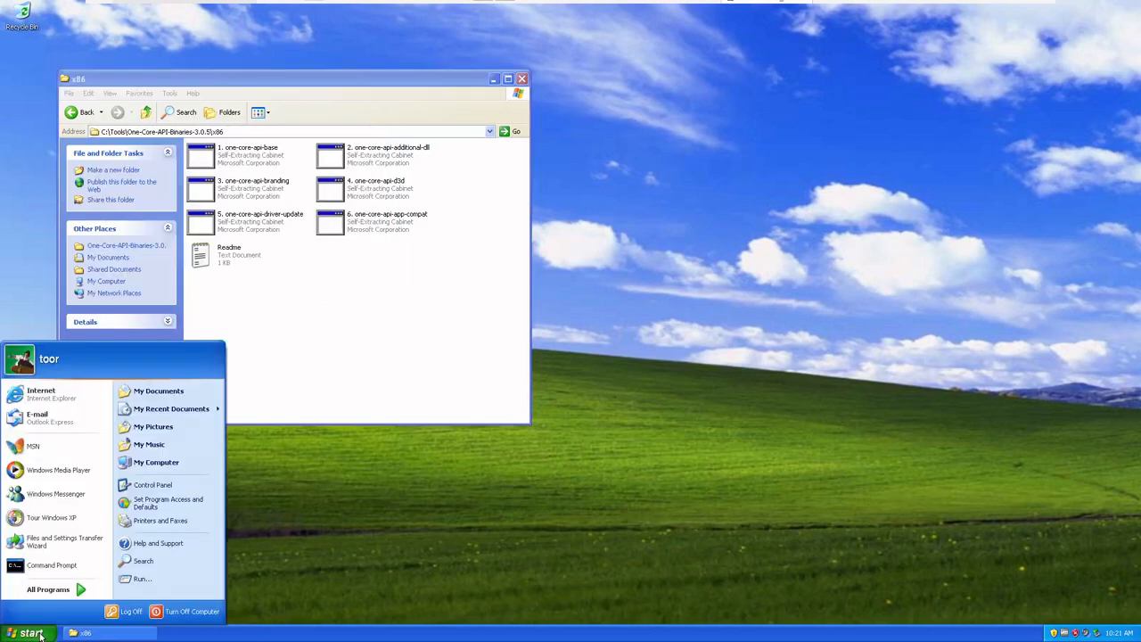
{"action": "left_click", "coordinate": [218, 613]}
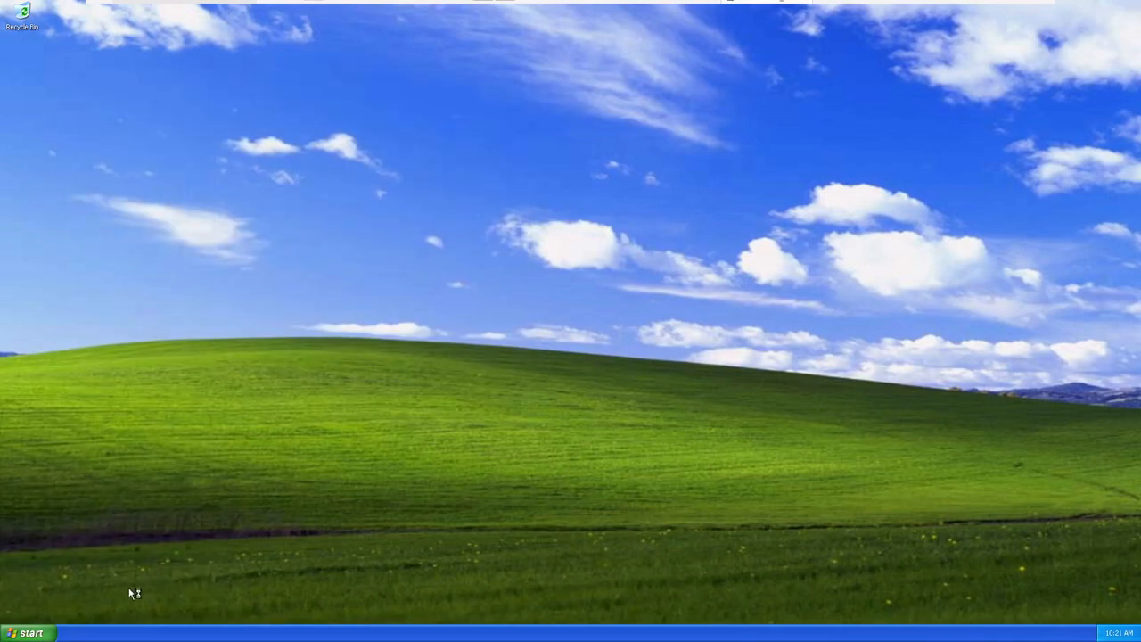
{"action": "left_click", "coordinate": [35, 634]}
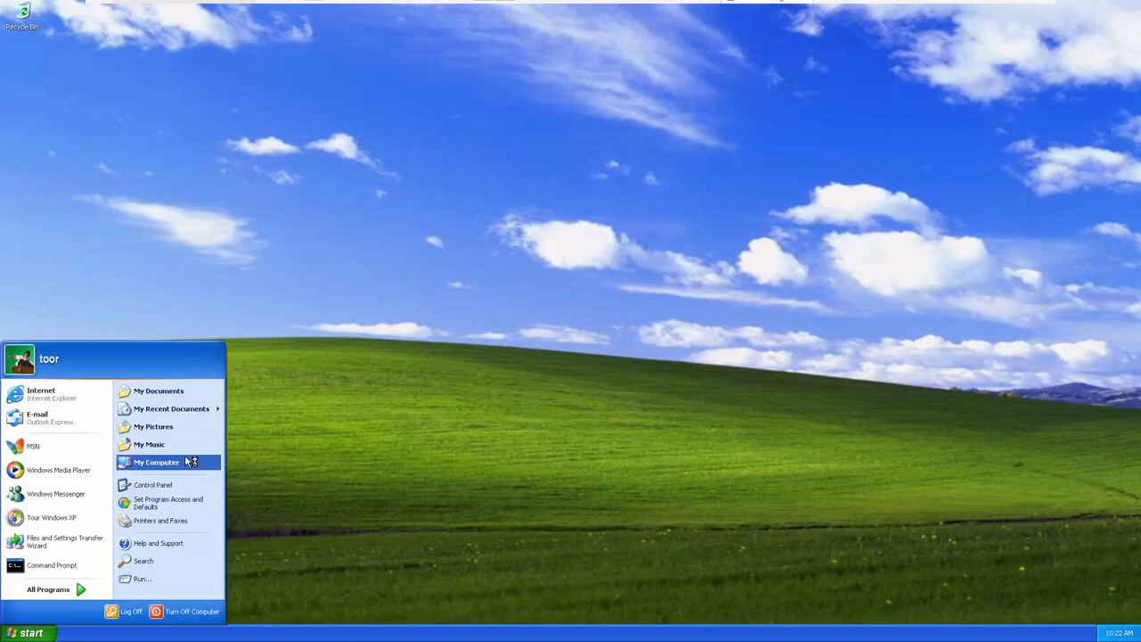
{"action": "left_click_drag", "start_coordinate": [189, 461], "coordinate": [386, 297]}
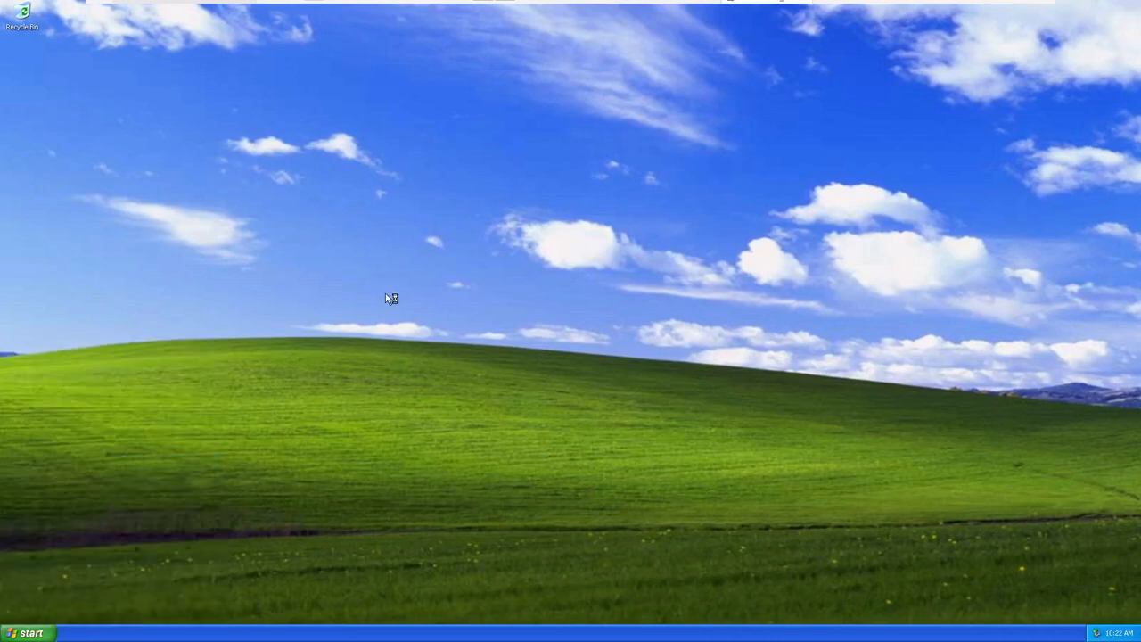
{"action": "left_click", "coordinate": [255, 232]}
{"action": "double_click", "coordinate": [254, 232]}
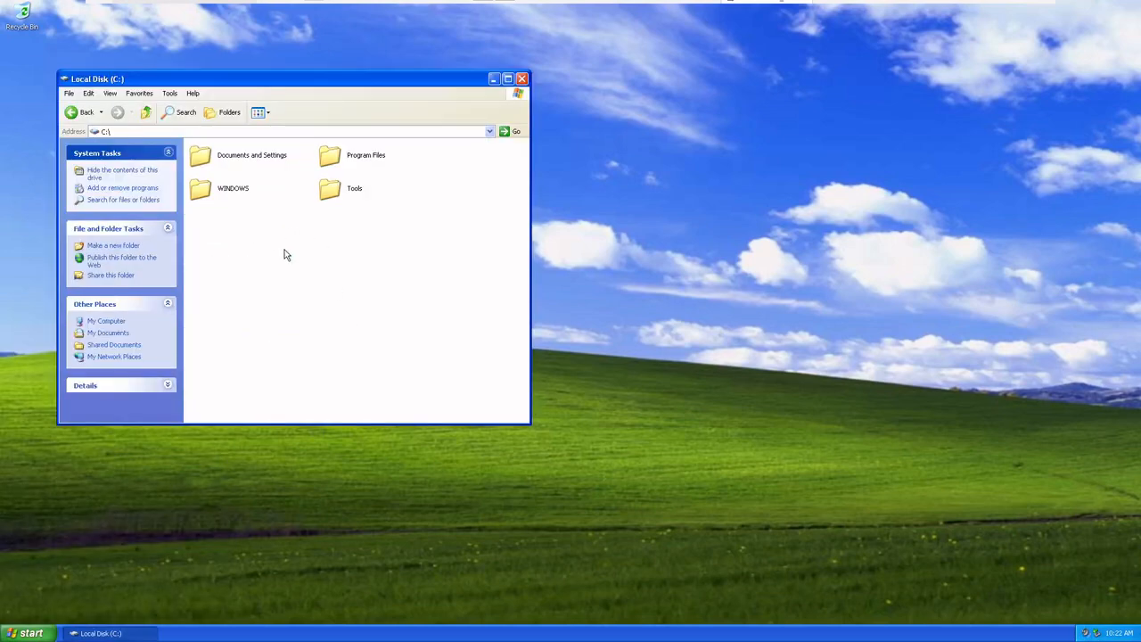
{"action": "double_click", "coordinate": [351, 190]}
{"action": "double_click", "coordinate": [252, 158]}
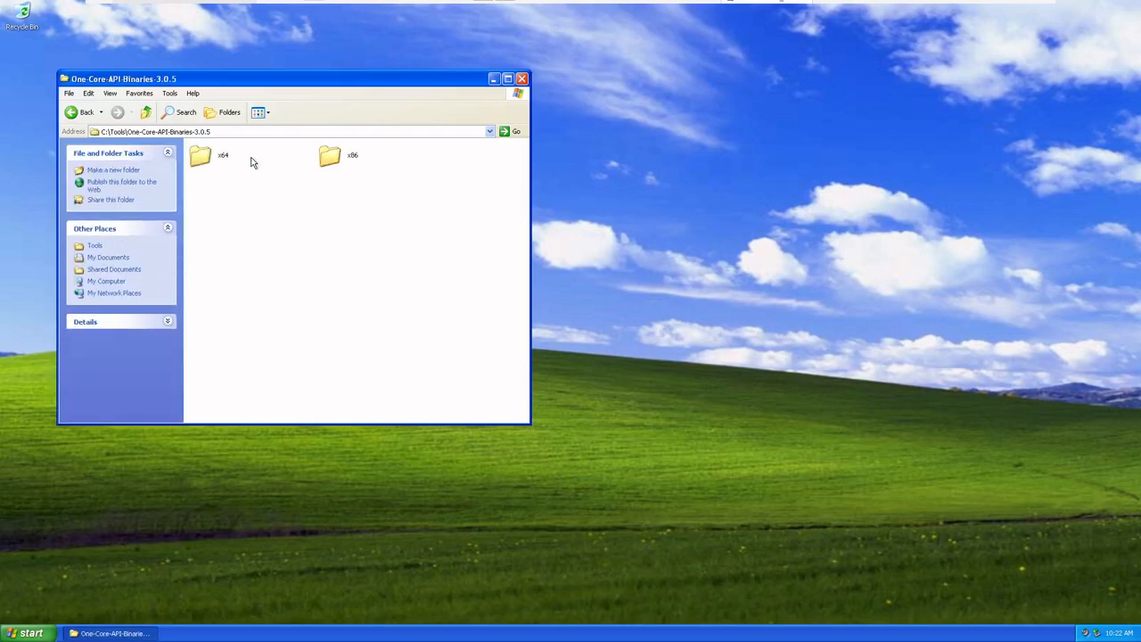
{"action": "double_click", "coordinate": [331, 154]}
Run the 4. one-core-api-d3d package, accept its license agreement and install One-Core-API D3D Runtime
{"action": "left_click", "coordinate": [341, 199]}
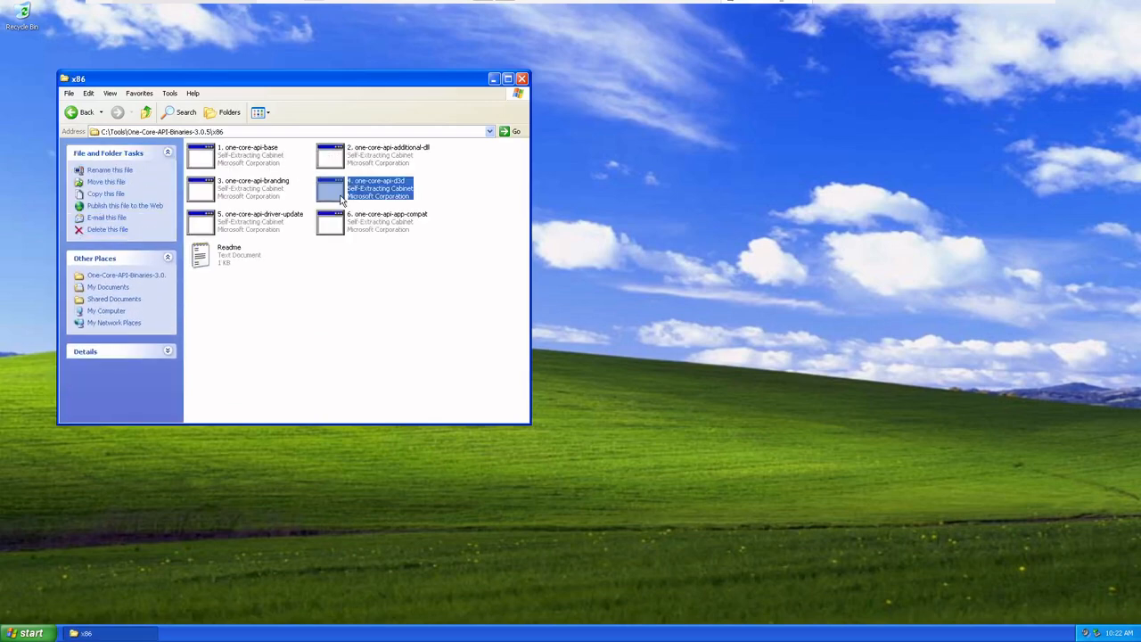
{"action": "double_click", "coordinate": [341, 200]}
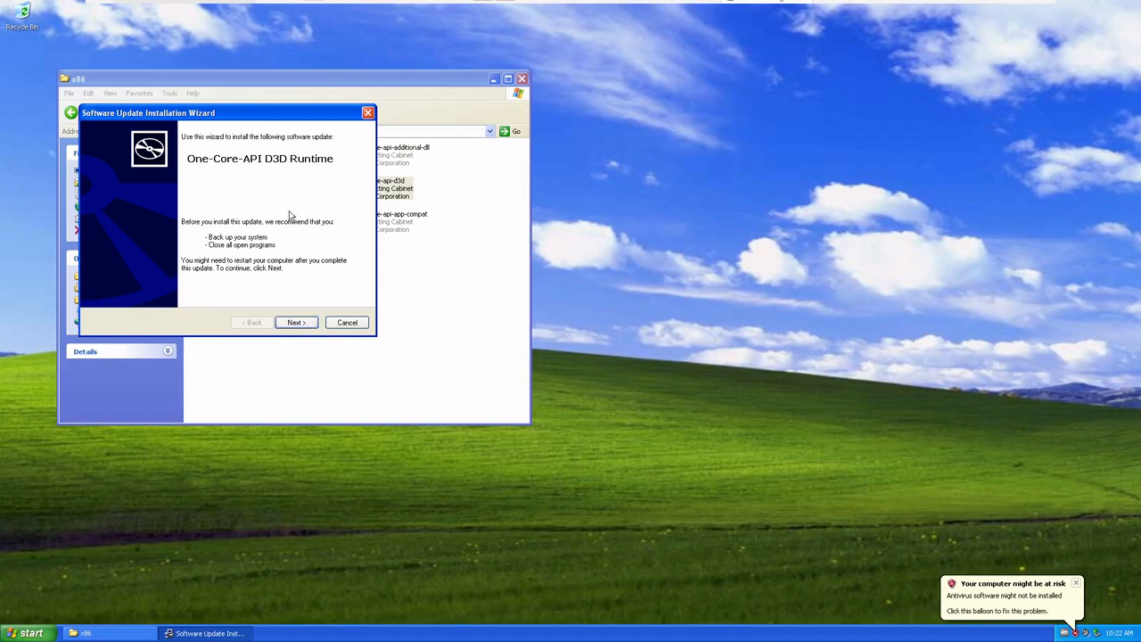
{"action": "left_click_drag", "start_coordinate": [288, 120], "coordinate": [407, 307]}
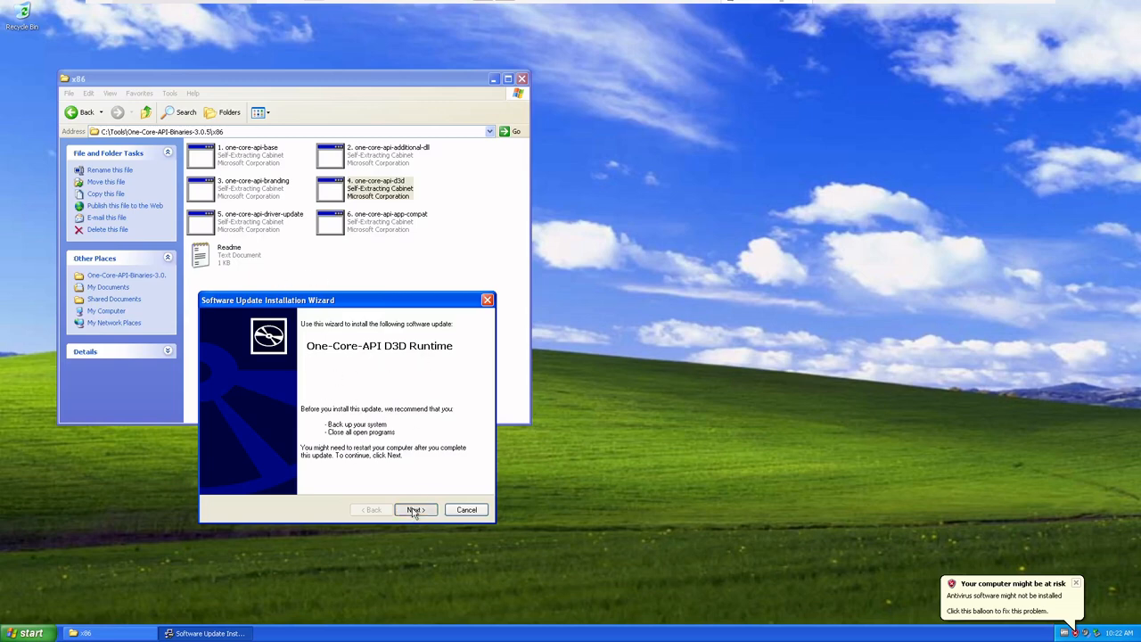
{"action": "left_click", "coordinate": [414, 510]}
{"action": "left_click", "coordinate": [366, 474]}
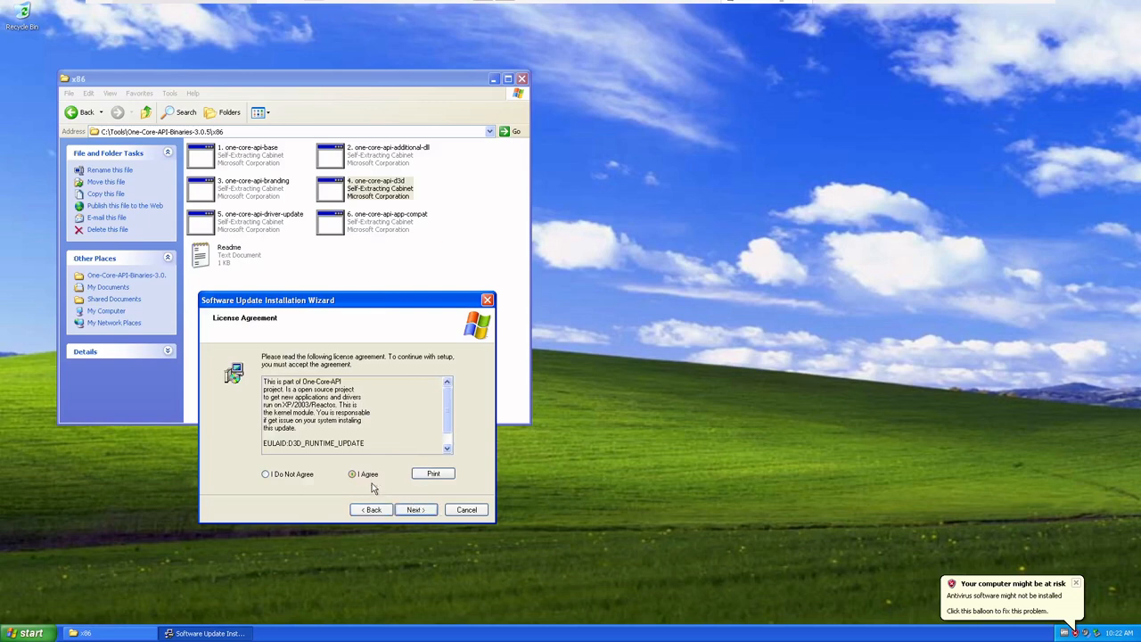
{"action": "left_click", "coordinate": [415, 510]}
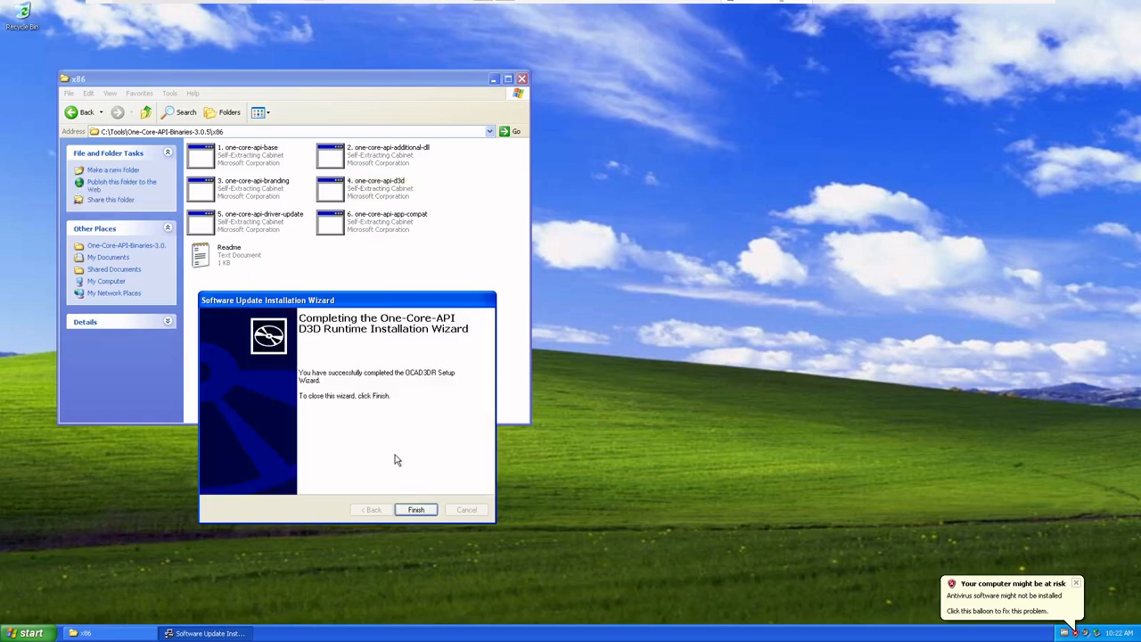
{"action": "left_click", "coordinate": [425, 510]}
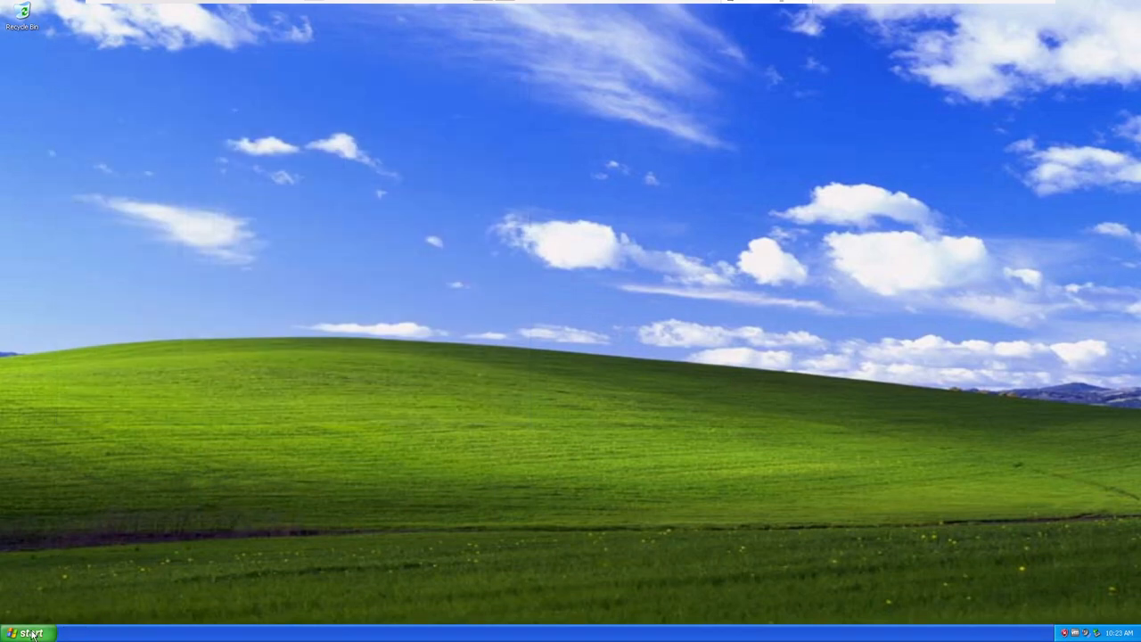
Browse from My Computer to C:\Tools\One-Core-API-Binaries-3.0.5\x86 again
{"action": "left_click", "coordinate": [31, 633]}
{"action": "left_click", "coordinate": [169, 463]}
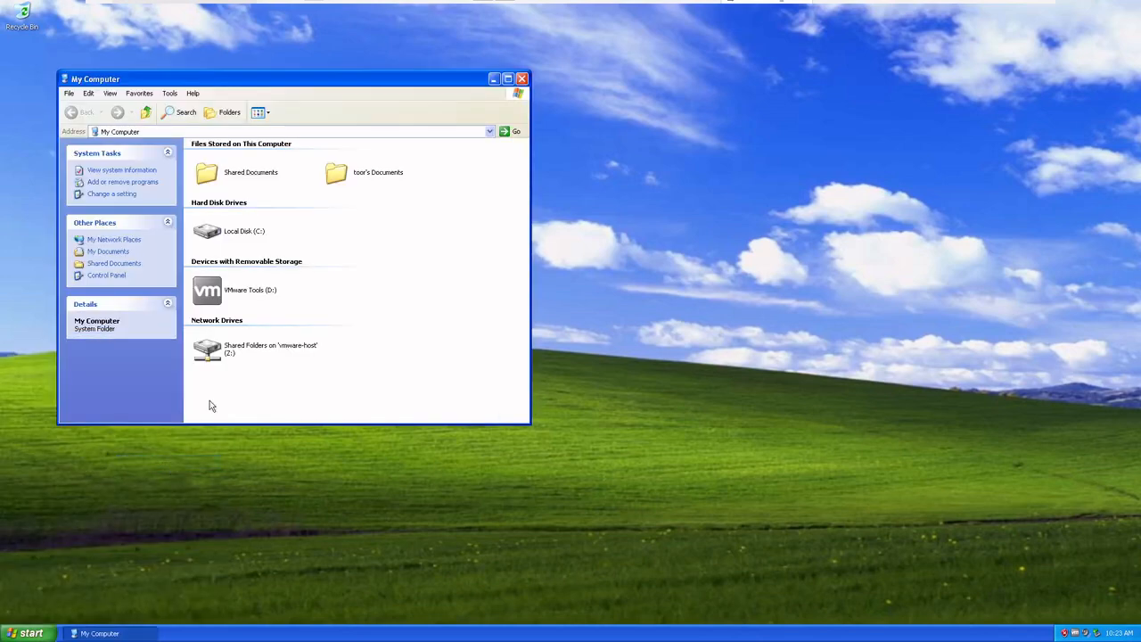
{"action": "double_click", "coordinate": [243, 233]}
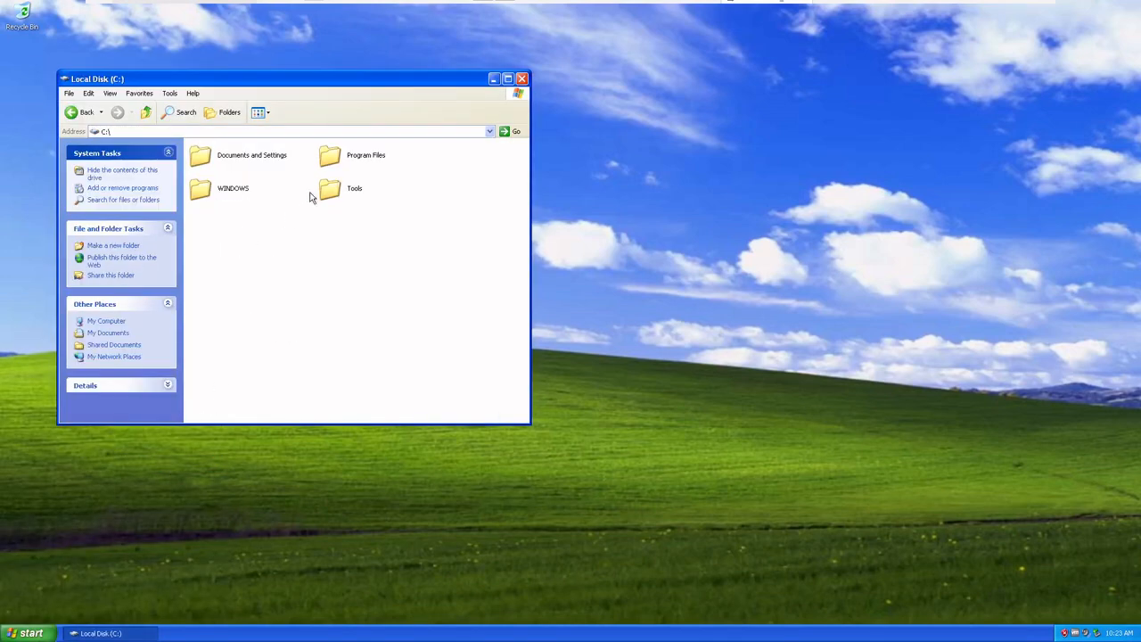
{"action": "left_click", "coordinate": [322, 189]}
{"action": "double_click", "coordinate": [322, 188]}
{"action": "left_click", "coordinate": [267, 161]}
{"action": "double_click", "coordinate": [268, 162]}
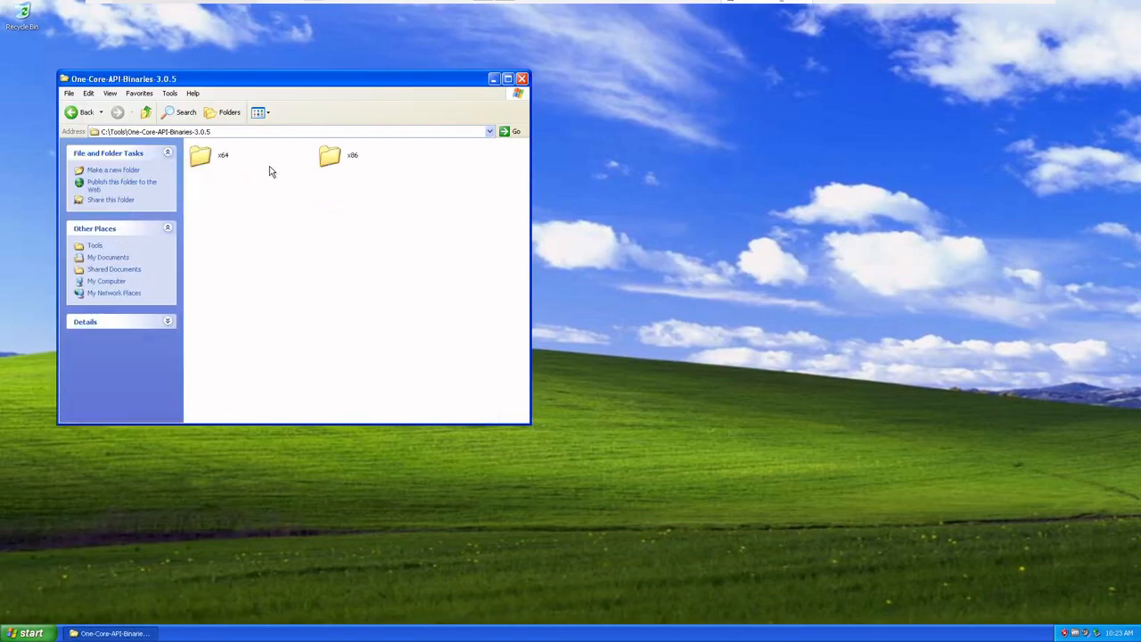
{"action": "left_click", "coordinate": [331, 162]}
{"action": "double_click", "coordinate": [330, 163]}
Run the 5. one-core-api-driver-update package, accept its license agreement and install One-Core-API Driver Update
{"action": "double_click", "coordinate": [254, 221]}
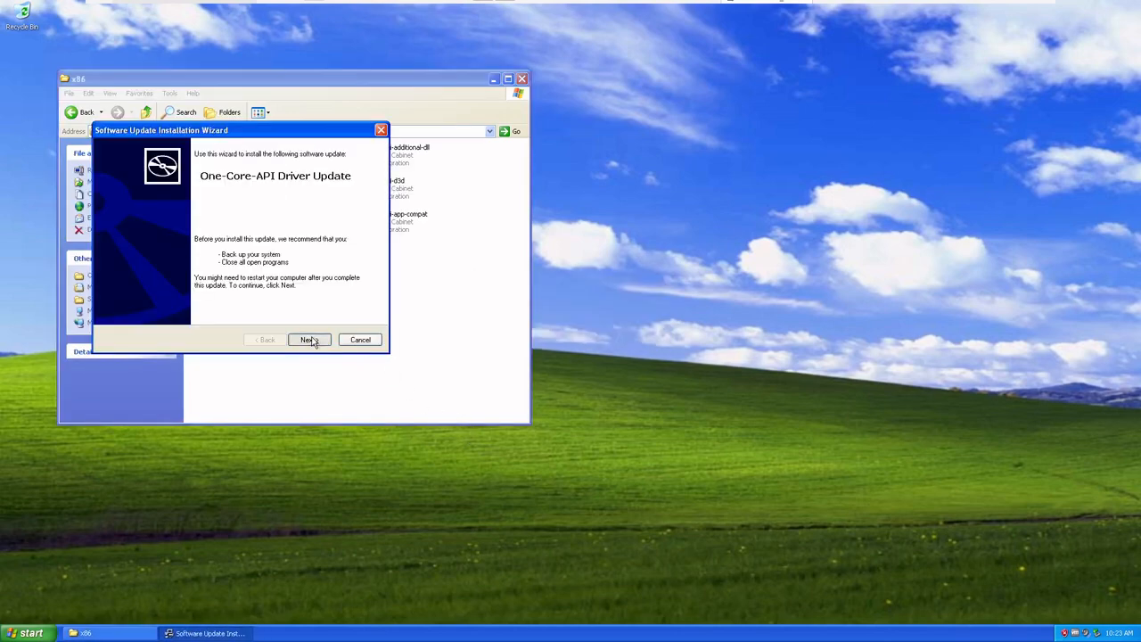
{"action": "left_click", "coordinate": [310, 339]}
{"action": "left_click", "coordinate": [260, 305]}
{"action": "left_click", "coordinate": [308, 341]}
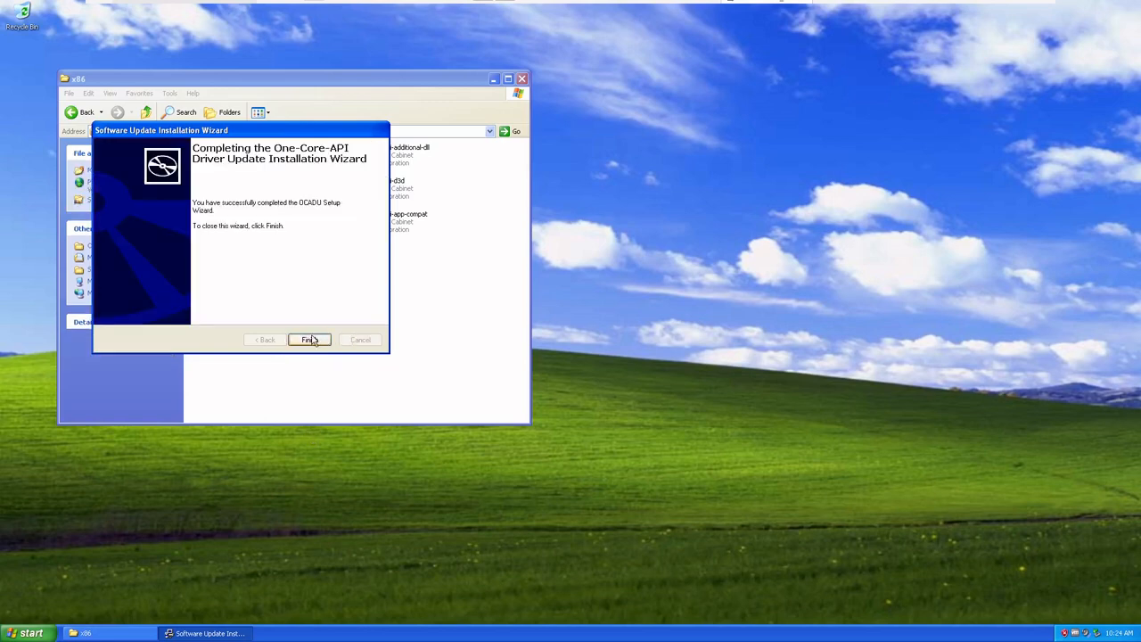
{"action": "left_click", "coordinate": [309, 340]}
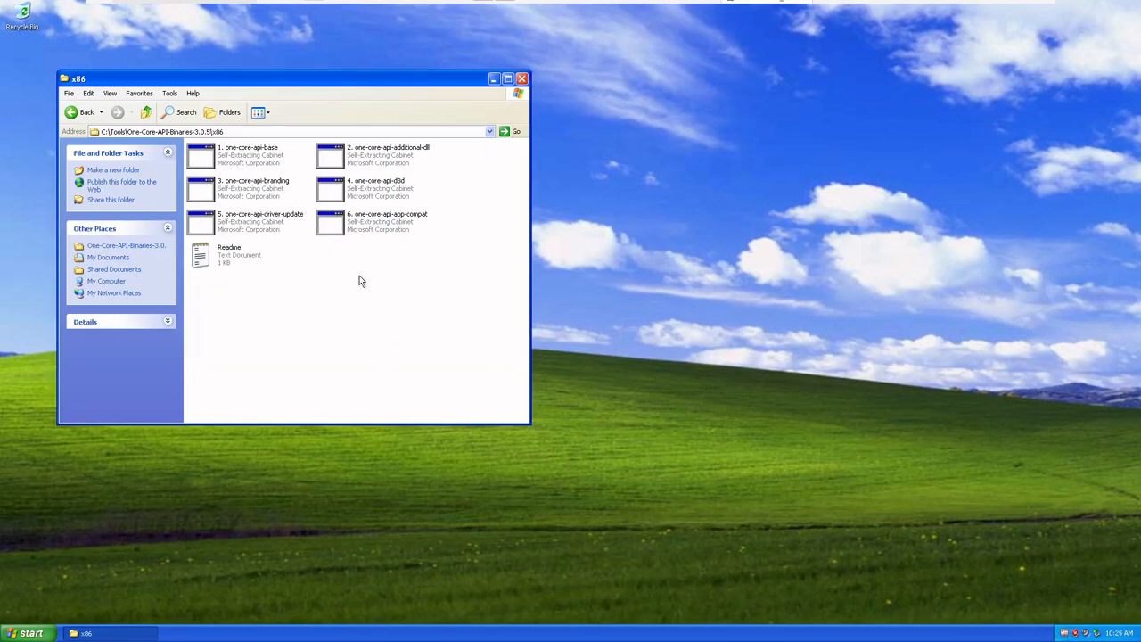
Run the 6. one-core-api-app-compat package, accept its license agreement and install One-Core-API AppCompat
{"action": "left_click", "coordinate": [361, 233]}
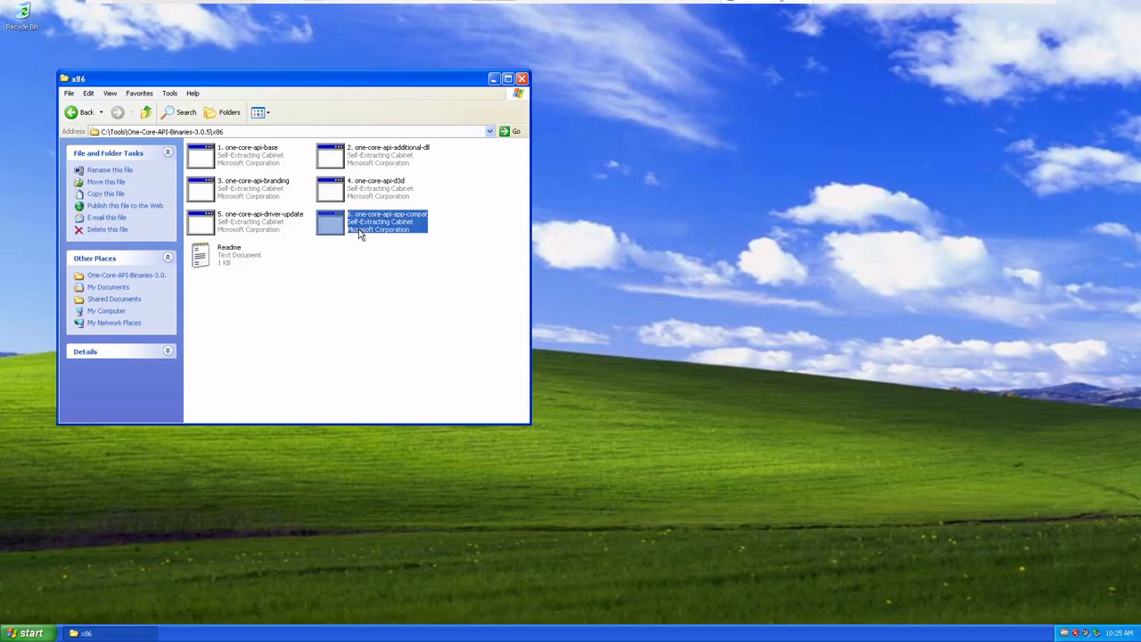
{"action": "double_click", "coordinate": [361, 233]}
{"action": "left_click", "coordinate": [283, 326]}
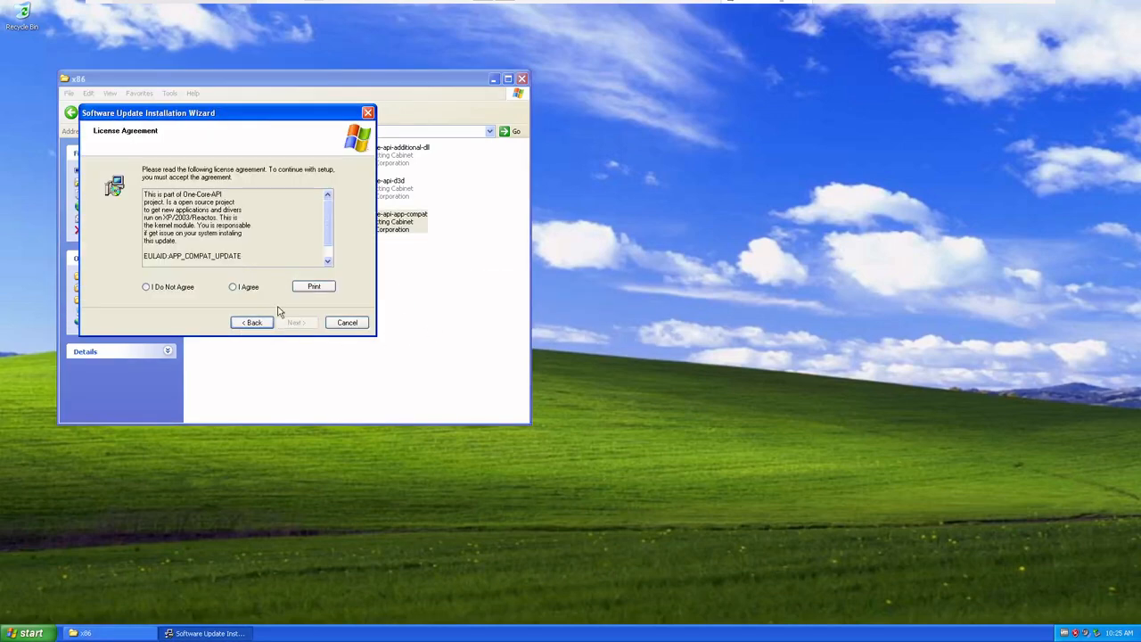
{"action": "left_click", "coordinate": [249, 288]}
{"action": "left_click", "coordinate": [295, 323]}
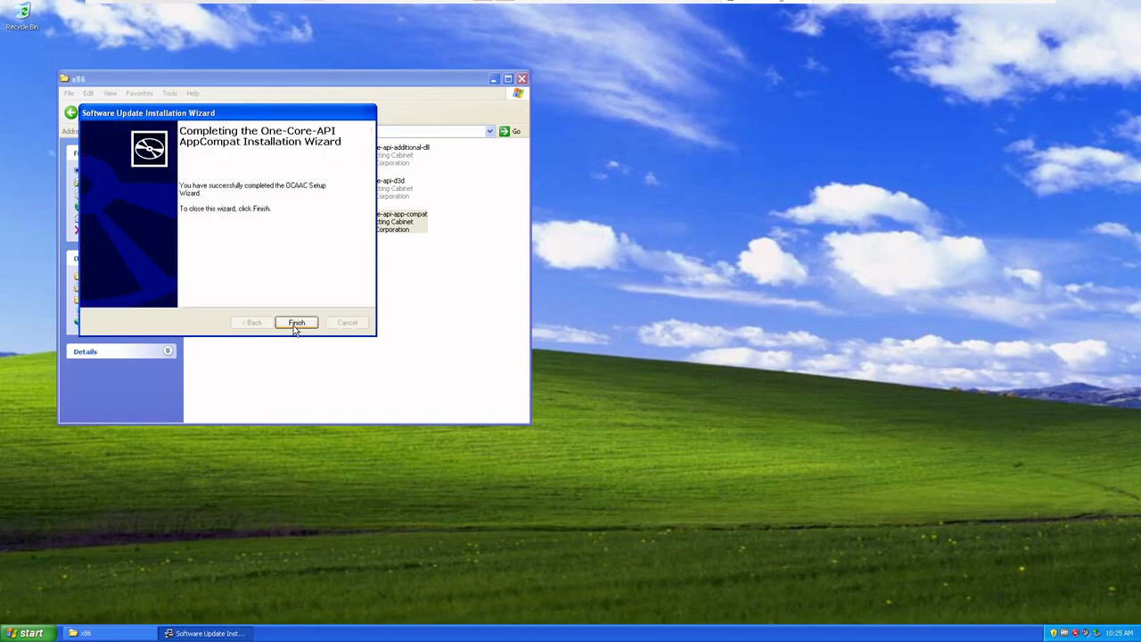
{"action": "left_click", "coordinate": [296, 323]}
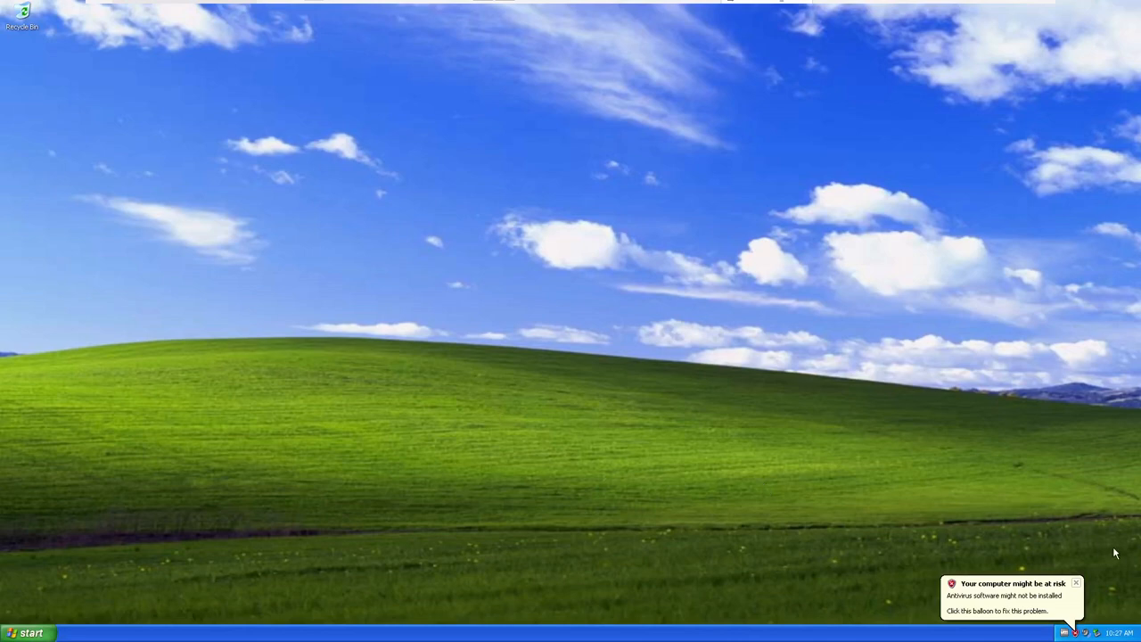
Dismiss the security notification, check the recognized memory in the System Properties of My Computer and close the dialog
{"action": "left_click", "coordinate": [1076, 584]}
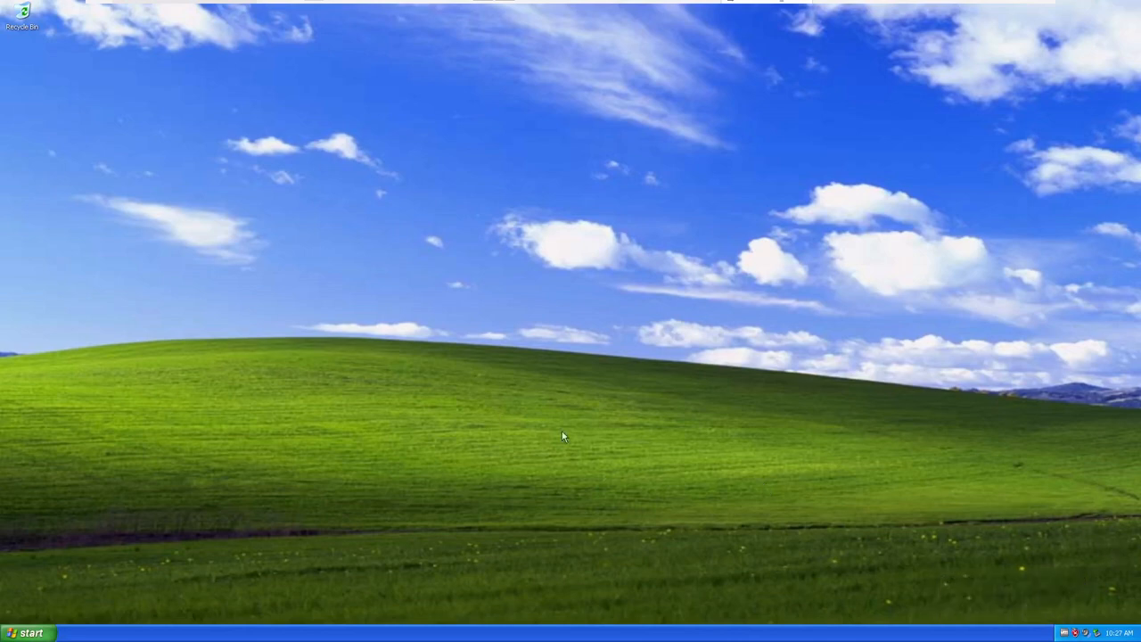
{"action": "left_click", "coordinate": [50, 635]}
{"action": "right_click", "coordinate": [148, 457]}
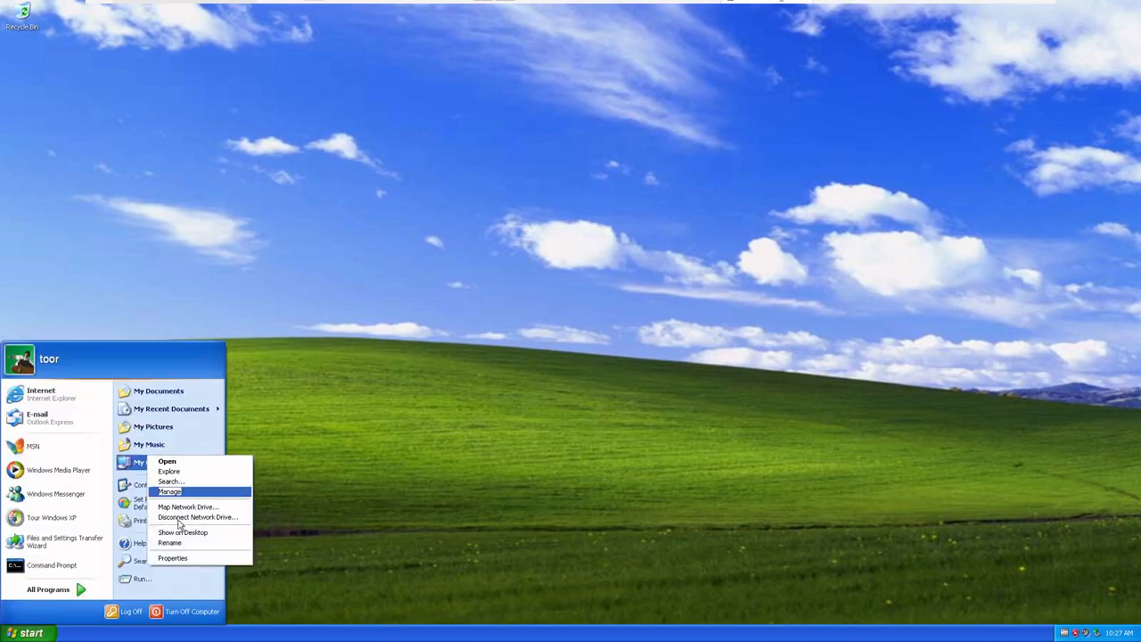
{"action": "left_click", "coordinate": [188, 556]}
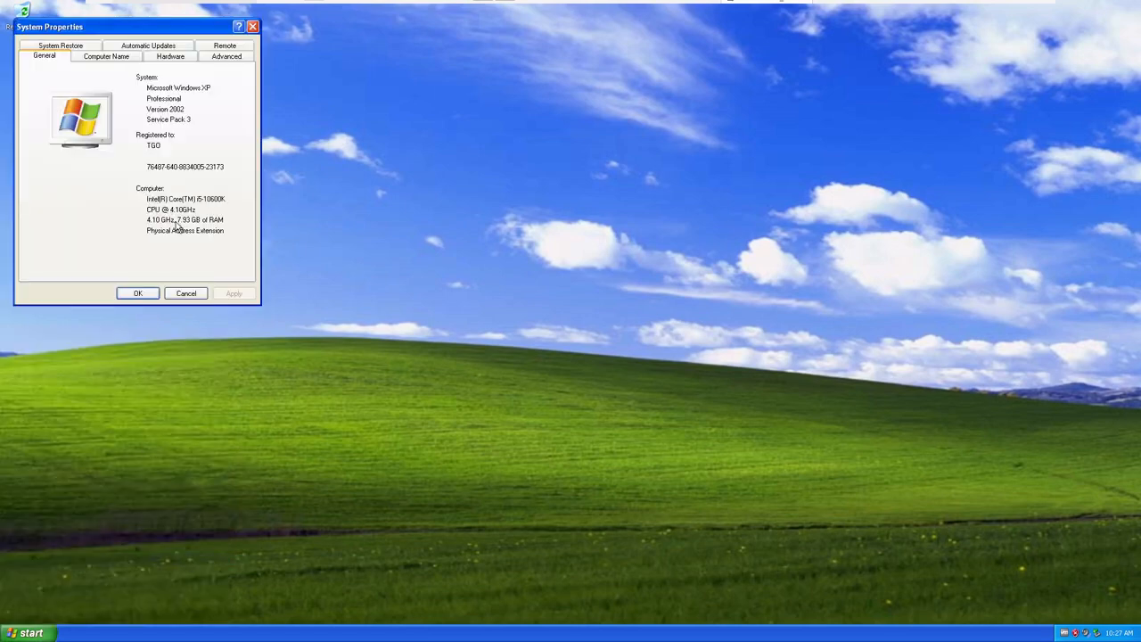
{"action": "left_click_drag", "start_coordinate": [164, 35], "coordinate": [397, 163]}
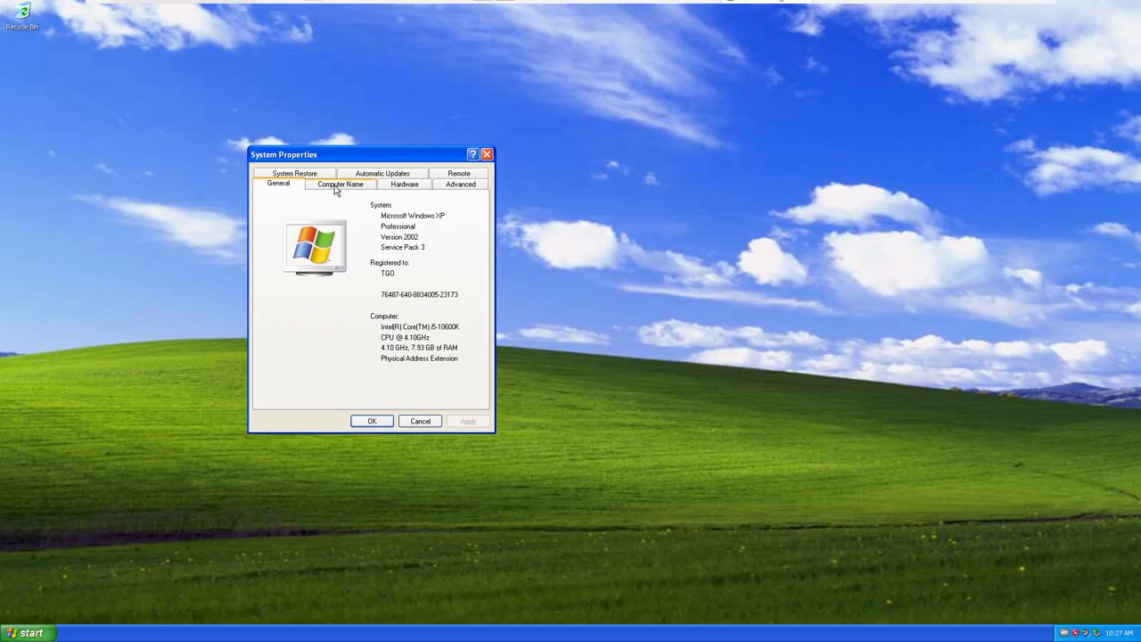
{"action": "left_click", "coordinate": [486, 156]}
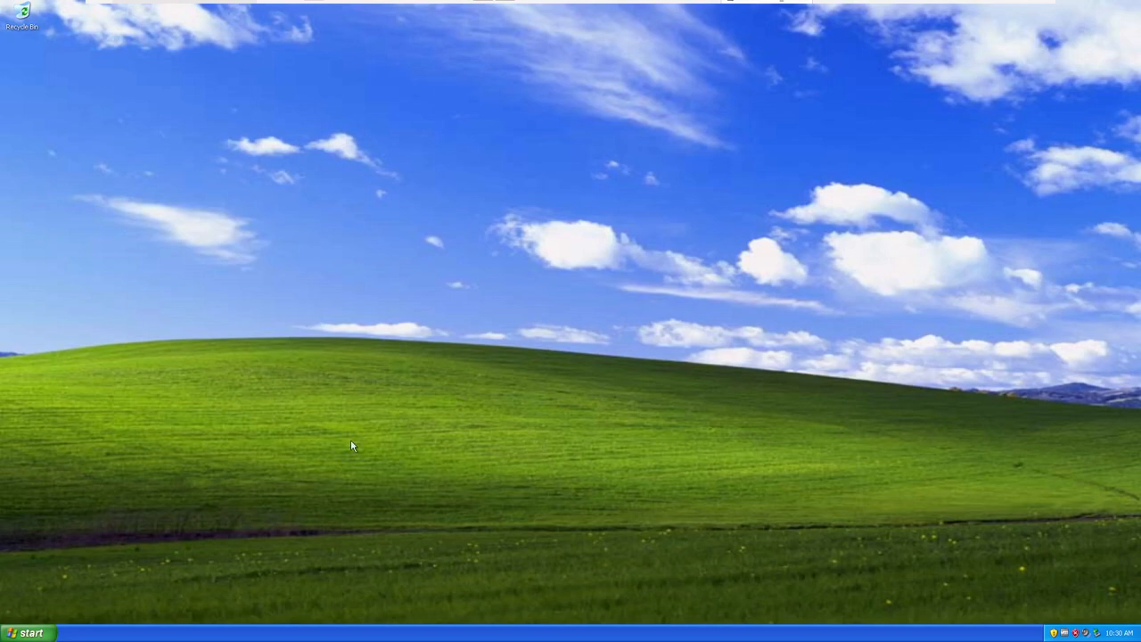
{"action": "left_click", "coordinate": [27, 633]}
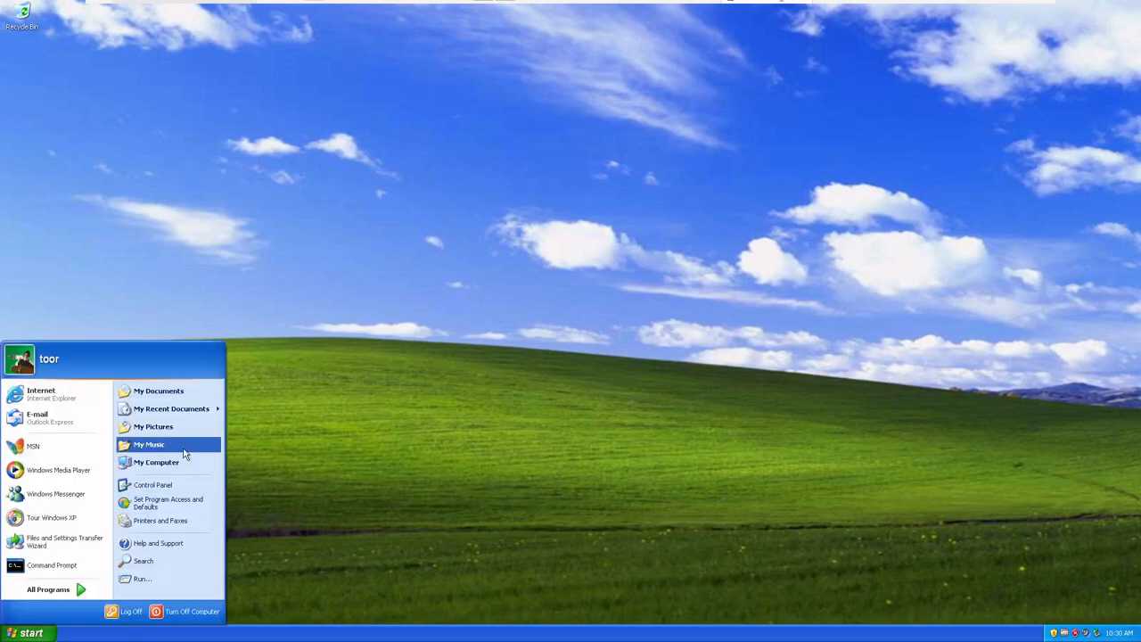
{"action": "left_click_drag", "start_coordinate": [183, 445], "coordinate": [184, 448]}
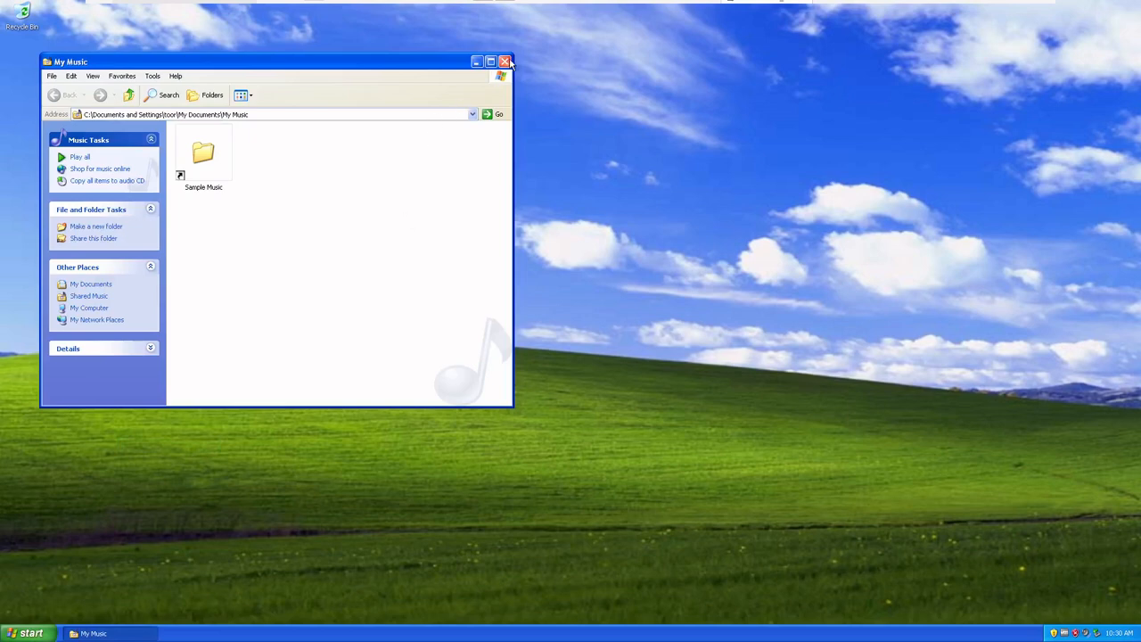
{"action": "left_click", "coordinate": [505, 57]}
Browse from My Computer to C:\Tools and run the 32-bit Google Chrome v120 installer
{"action": "left_click", "coordinate": [27, 633]}
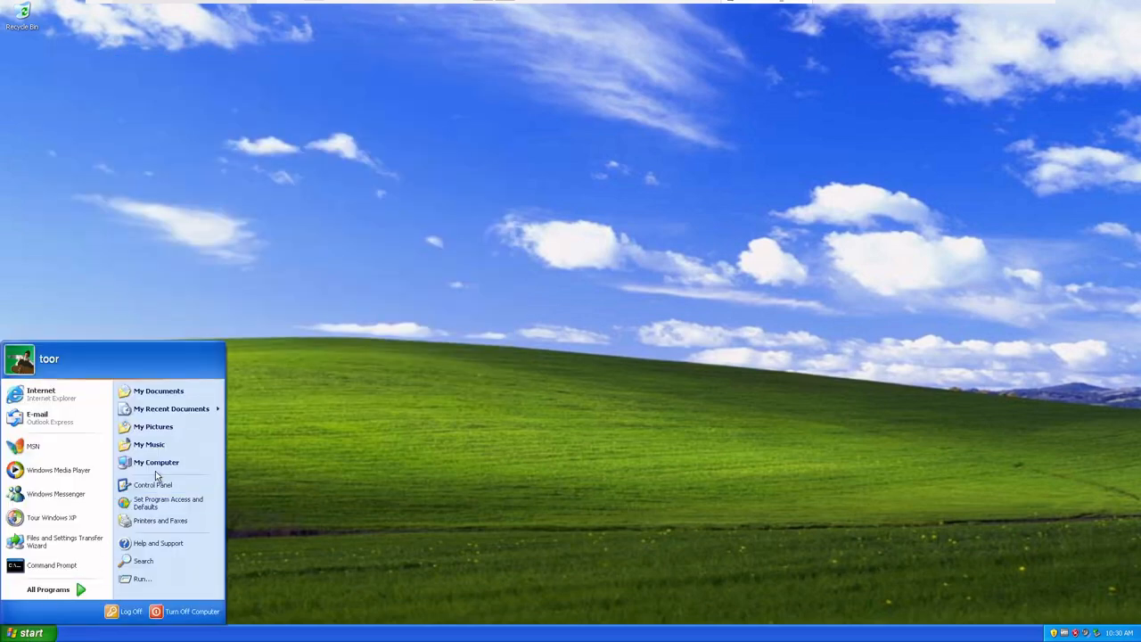
{"action": "left_click", "coordinate": [155, 466]}
{"action": "double_click", "coordinate": [206, 232]}
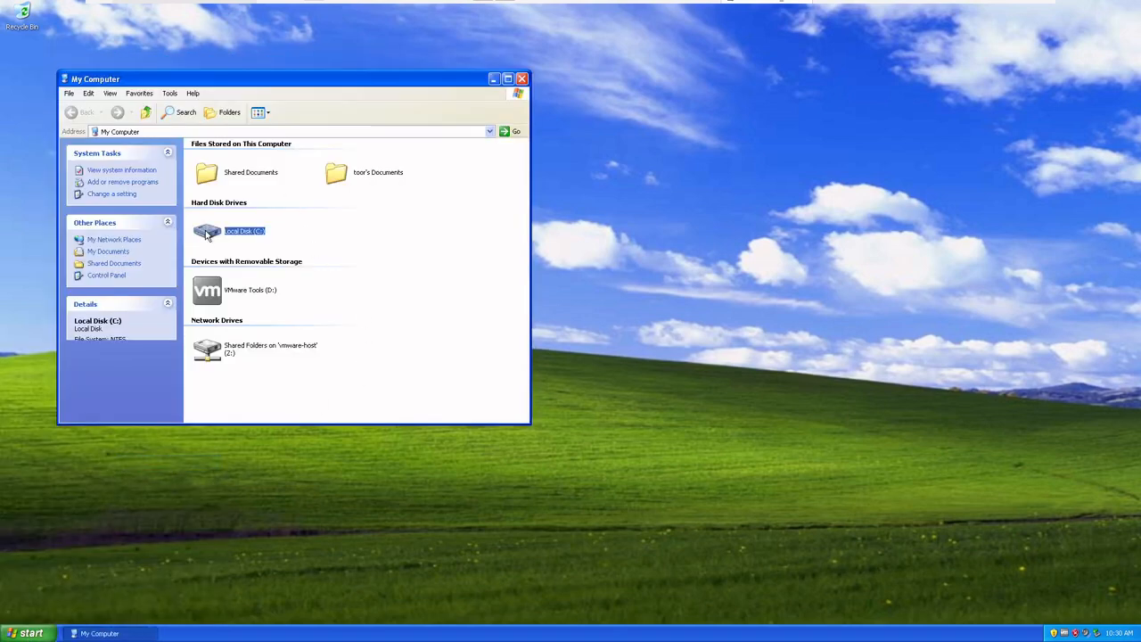
{"action": "double_click", "coordinate": [332, 189]}
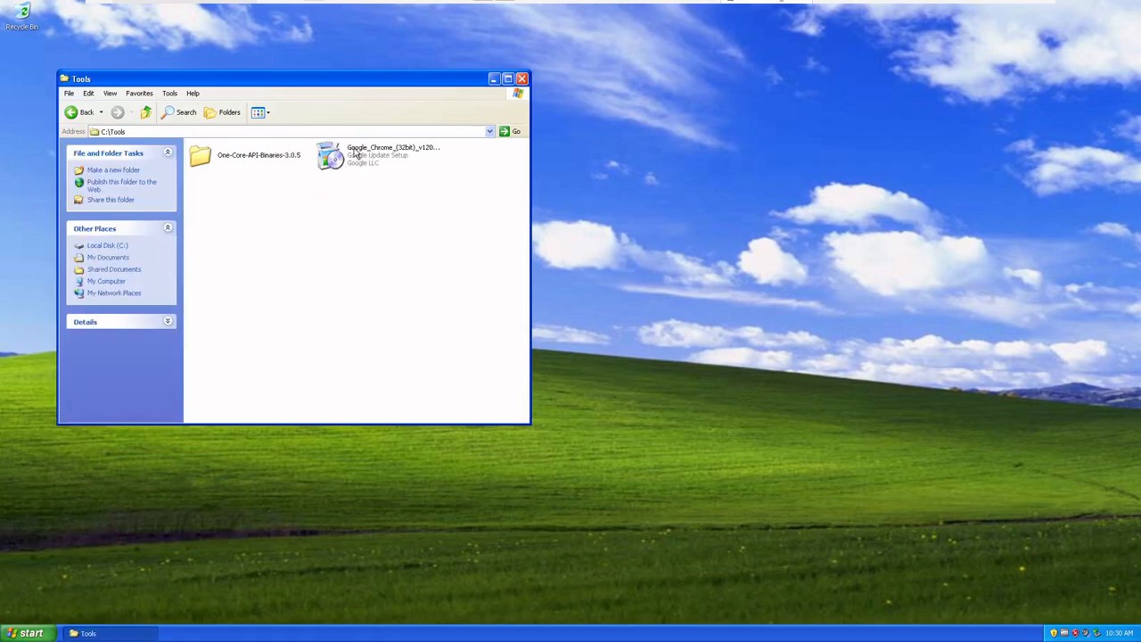
{"action": "left_click", "coordinate": [355, 153]}
{"action": "double_click", "coordinate": [355, 153]}
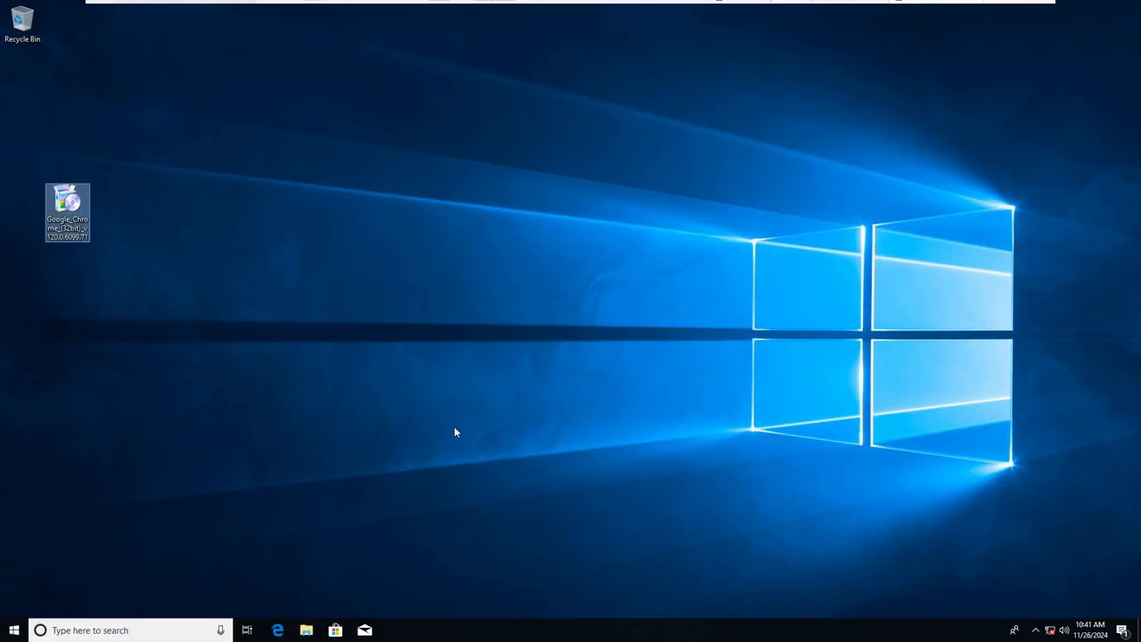
On the Windows 10 machine, install Google_Chrome_(32bit)_v120.0.6099.71, allow its changes and close the Chrome welcome window
{"action": "left_click", "coordinate": [454, 427]}
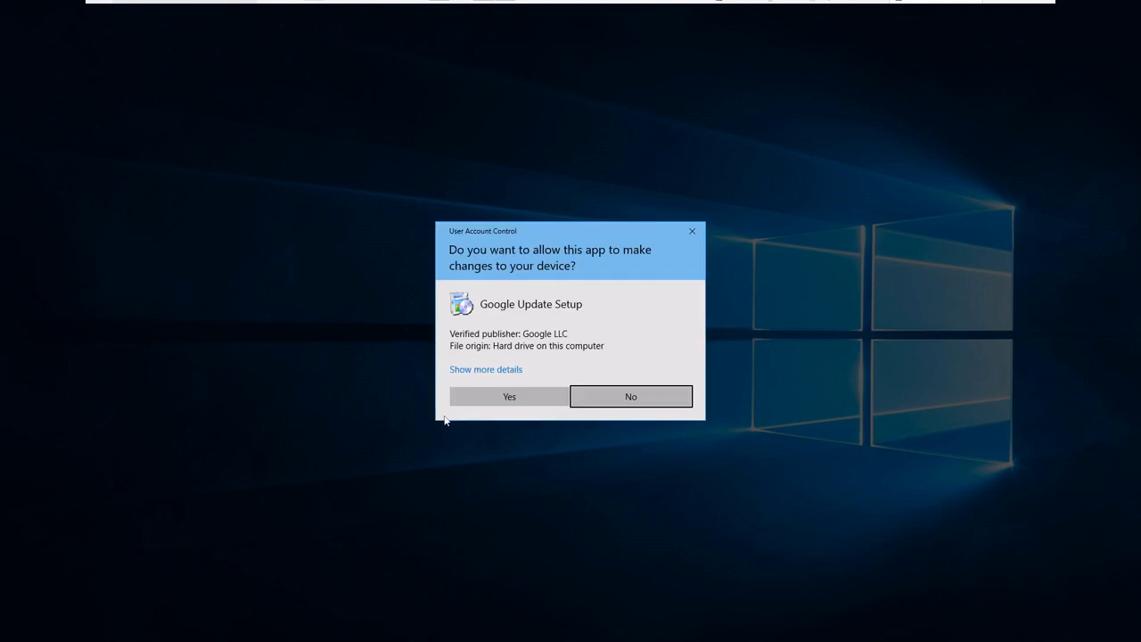
{"action": "left_click", "coordinate": [518, 396]}
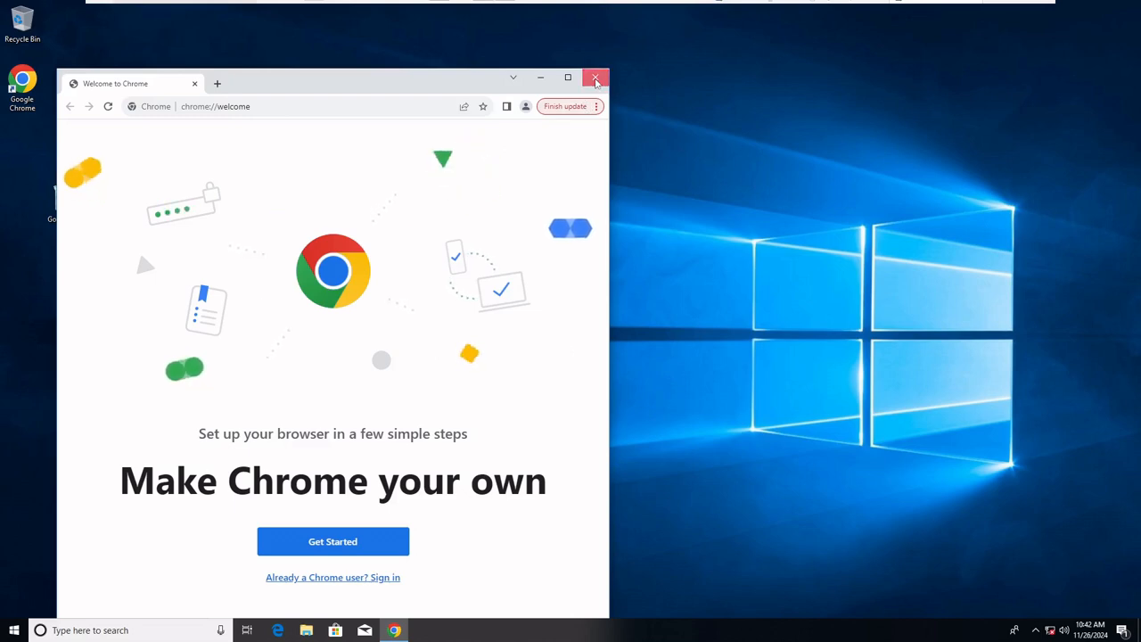
{"action": "left_click", "coordinate": [596, 79]}
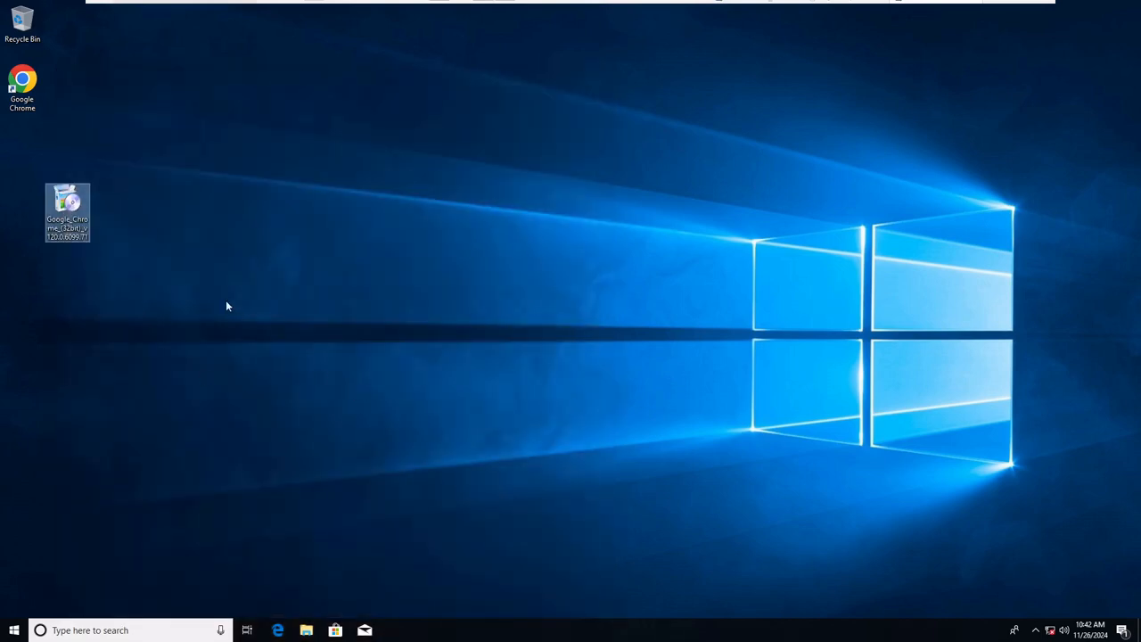
Open the Properties of the Google Chrome desktop shortcut and copy its full target path
{"action": "left_click", "coordinate": [22, 96]}
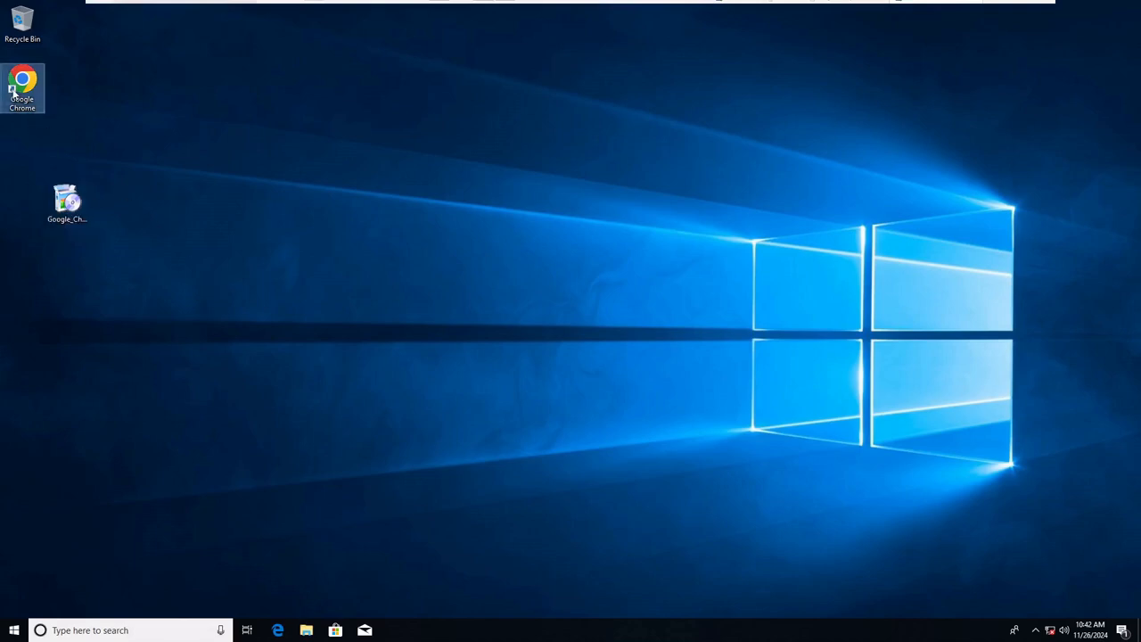
{"action": "right_click", "coordinate": [16, 90]}
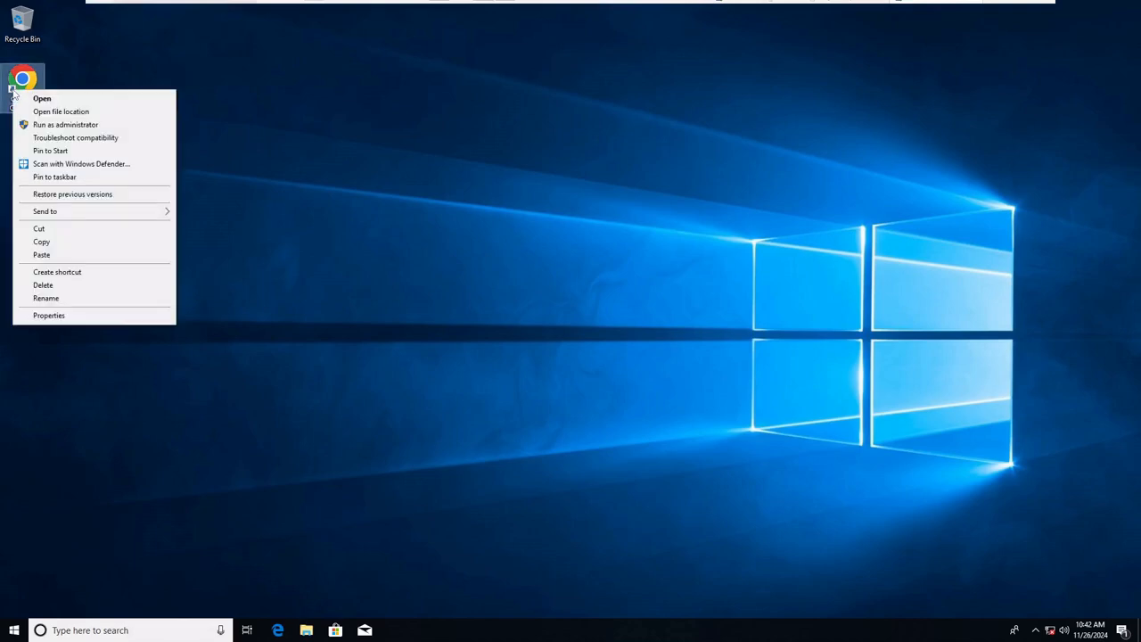
{"action": "left_click", "coordinate": [49, 316]}
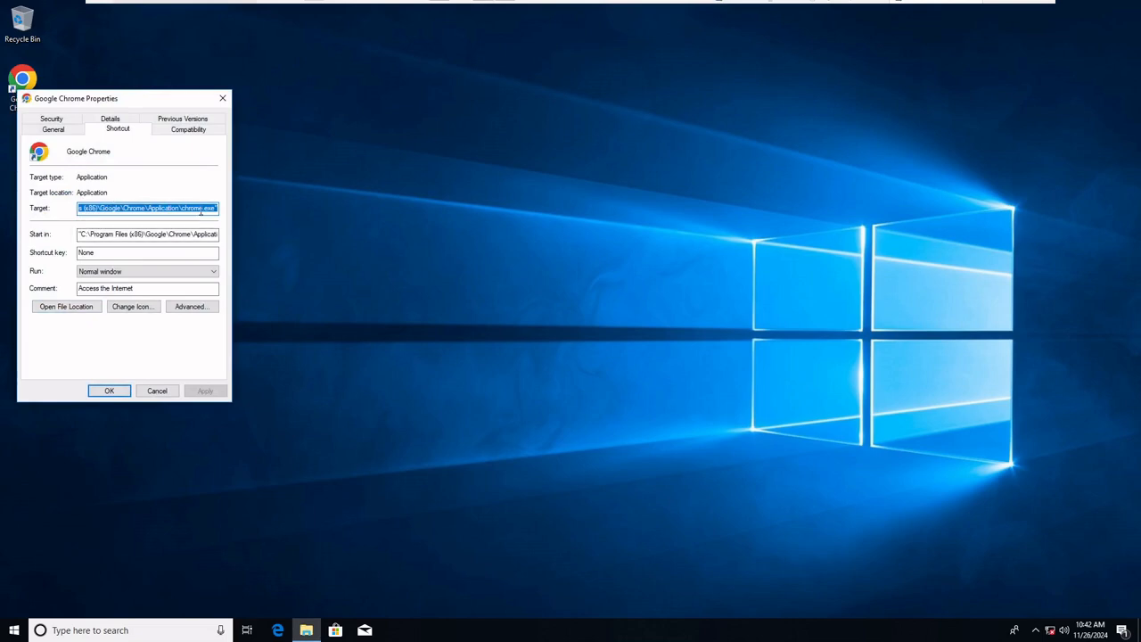
{"action": "left_click", "coordinate": [178, 208]}
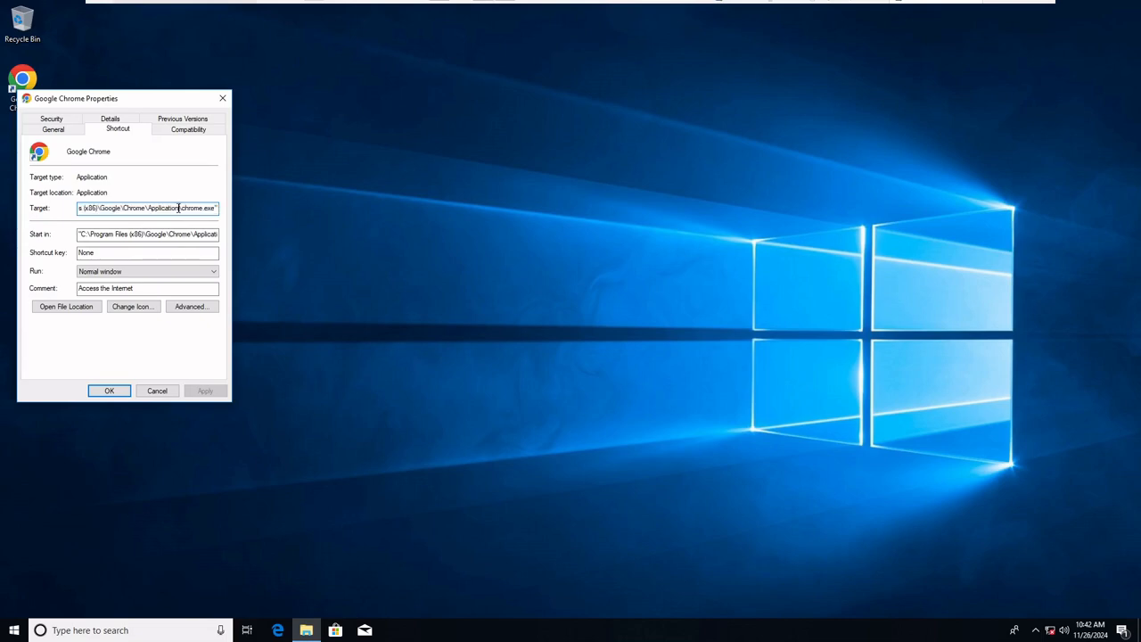
{"action": "left_click_drag", "start_coordinate": [144, 208], "coordinate": [53, 207]}
{"action": "right_click", "coordinate": [121, 210]}
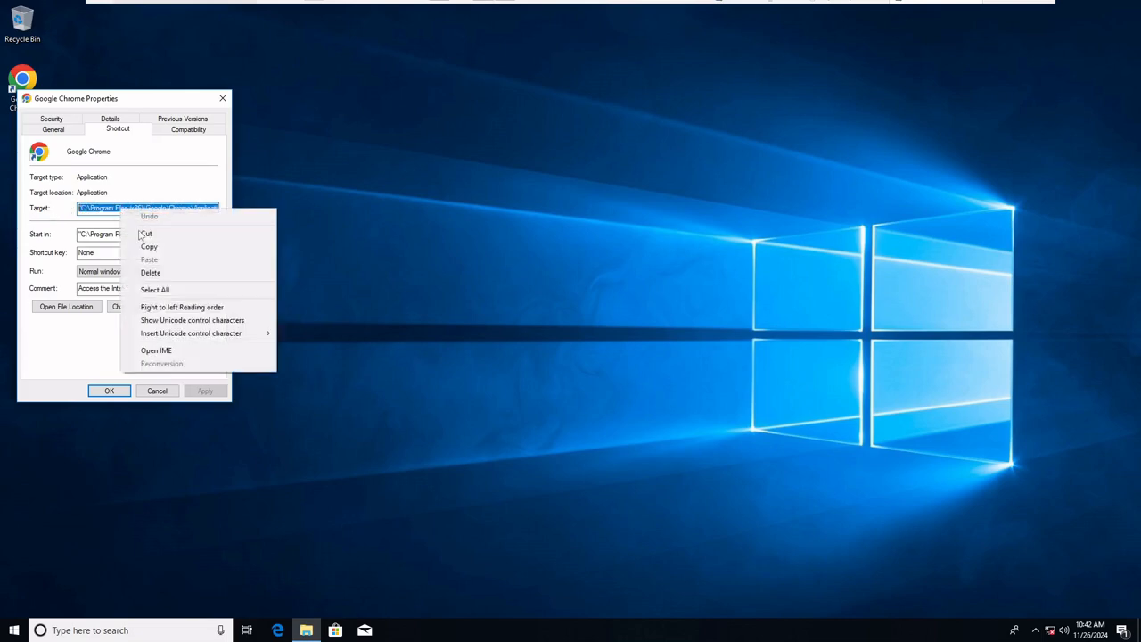
{"action": "left_click", "coordinate": [136, 245]}
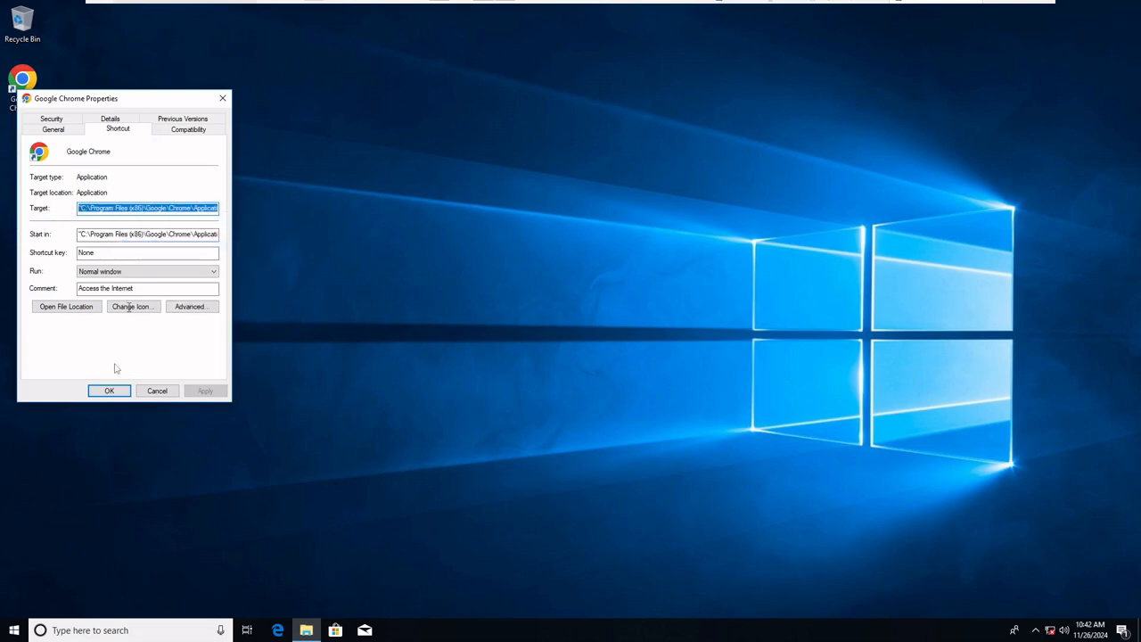
Open the shortcut's file location, go up to Program Files (x86) and copy the Google folder to the desktop
{"action": "left_click", "coordinate": [66, 306]}
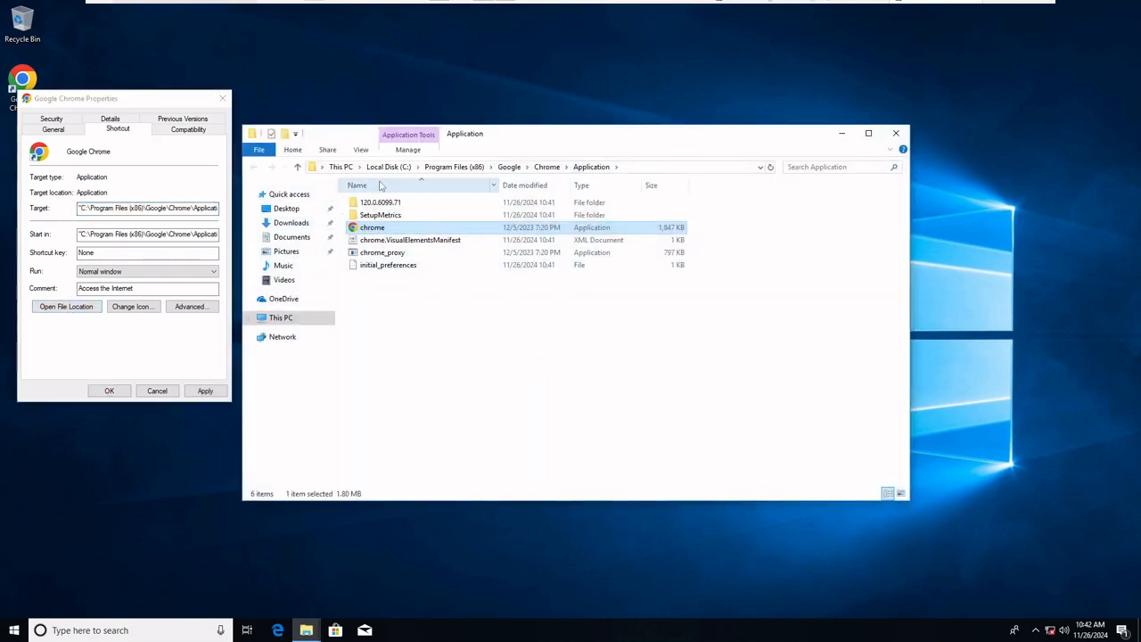
{"action": "left_click", "coordinate": [480, 169]}
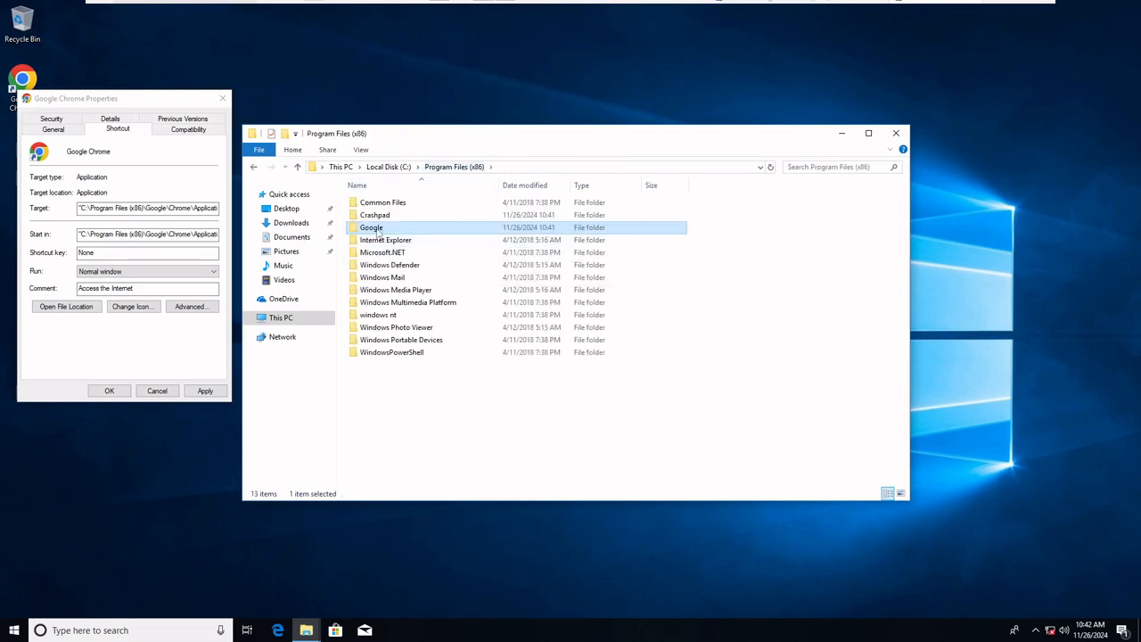
{"action": "right_click", "coordinate": [378, 231]}
{"action": "left_click", "coordinate": [406, 380]}
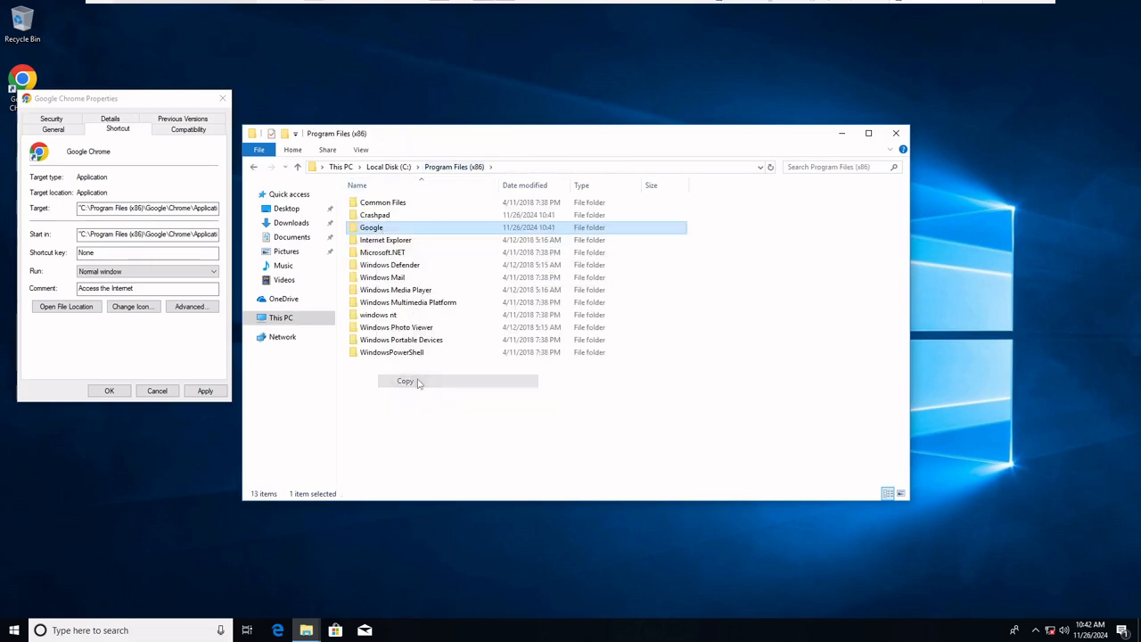
{"action": "right_click", "coordinate": [498, 546]}
{"action": "left_click", "coordinate": [525, 464]}
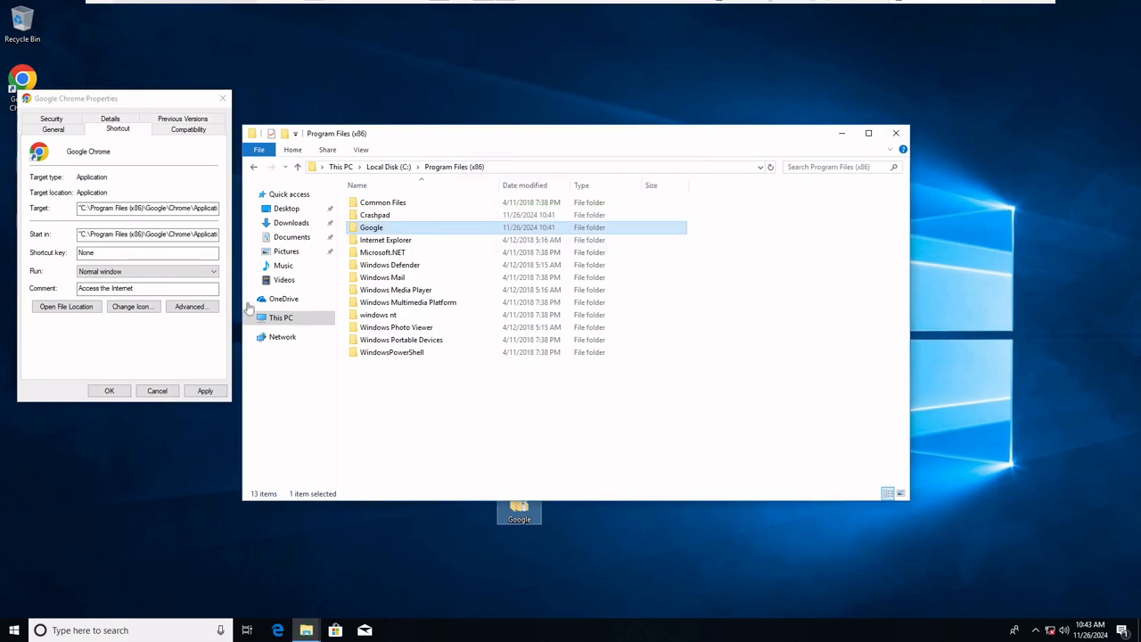
Open a second File Explorer window and browse through C:\Users to the current user's profile folder
{"action": "left_click", "coordinate": [119, 234]}
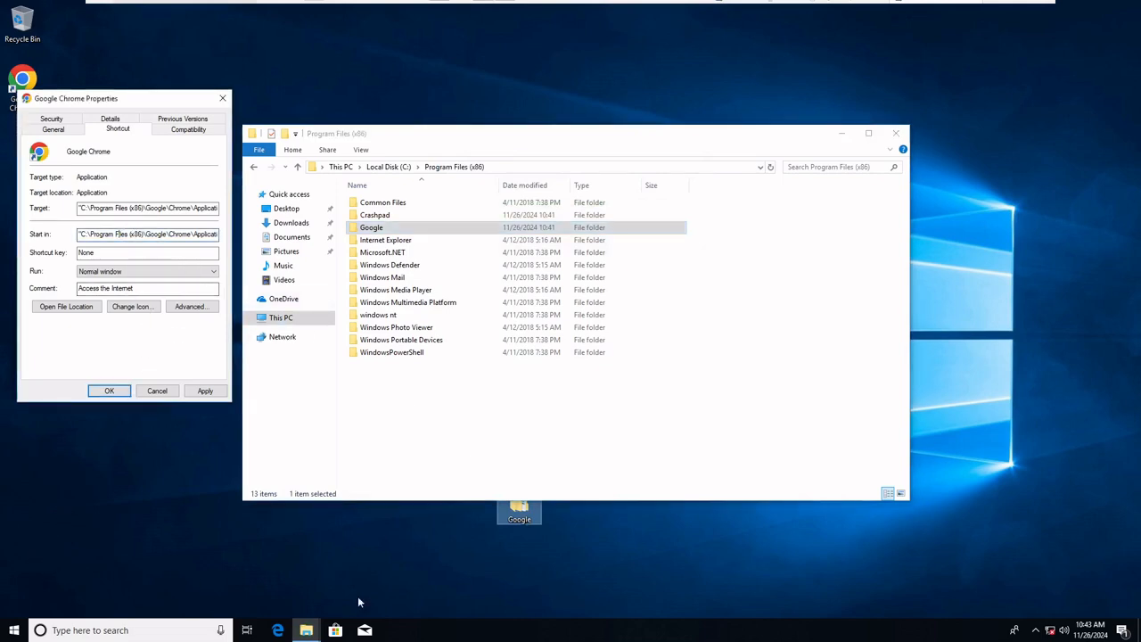
{"action": "right_click", "coordinate": [307, 630]}
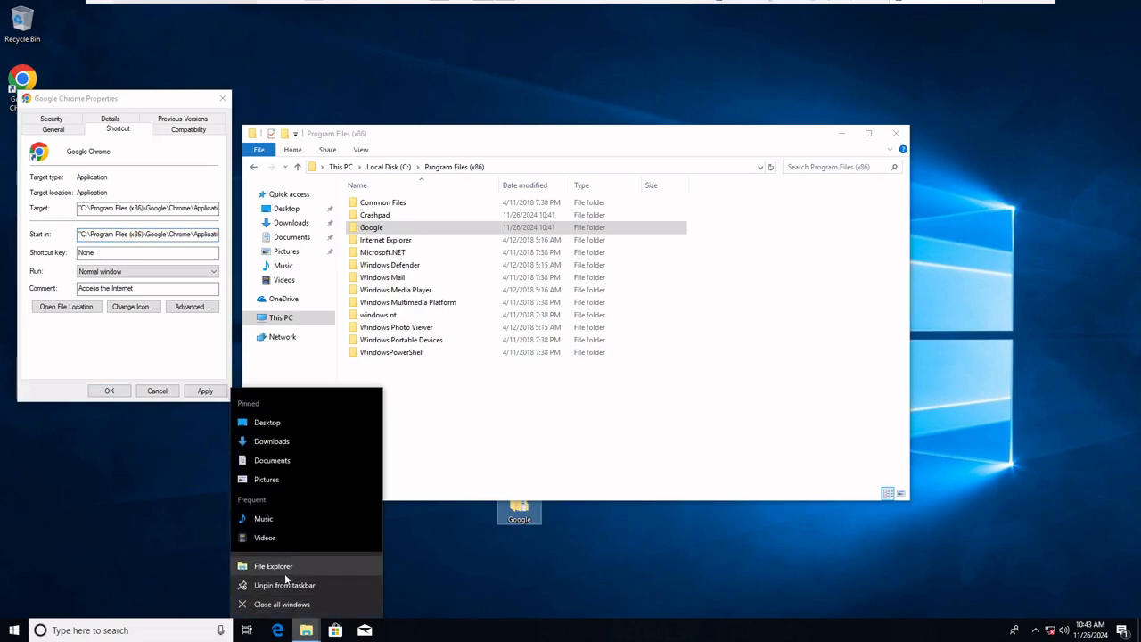
{"action": "left_click", "coordinate": [284, 569]}
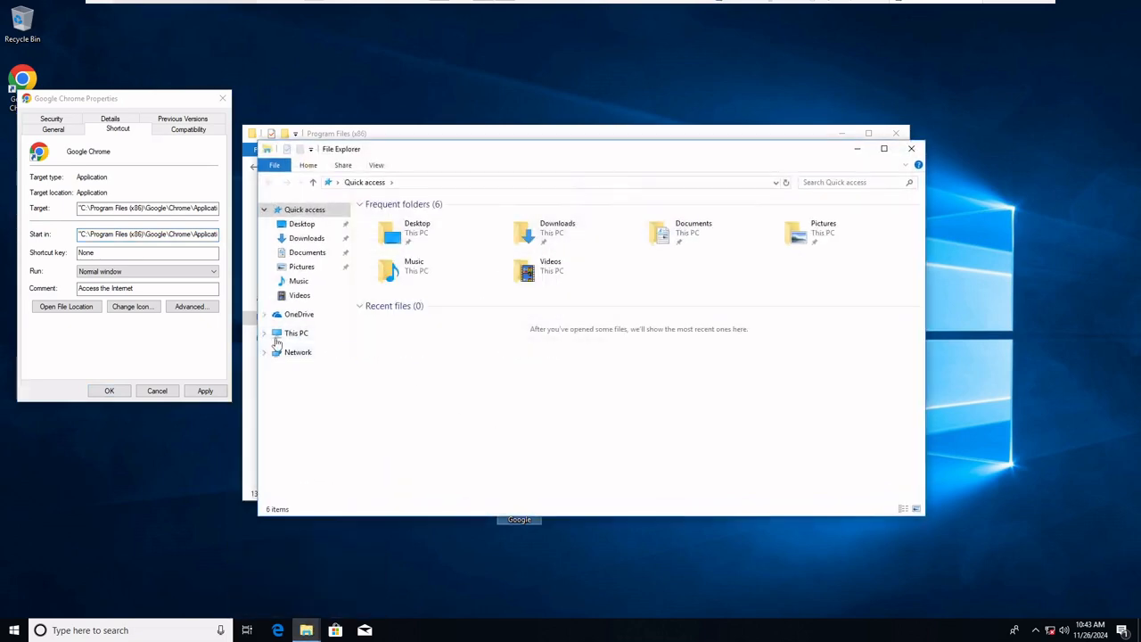
{"action": "left_click", "coordinate": [283, 334]}
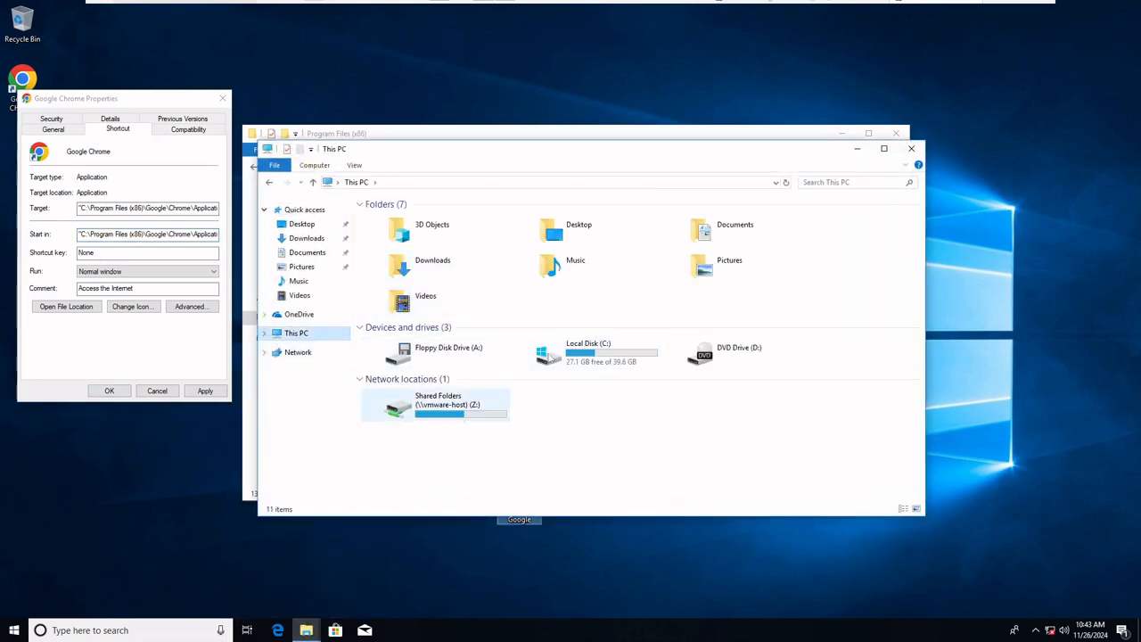
{"action": "double_click", "coordinate": [550, 357]}
{"action": "left_click", "coordinate": [377, 258]}
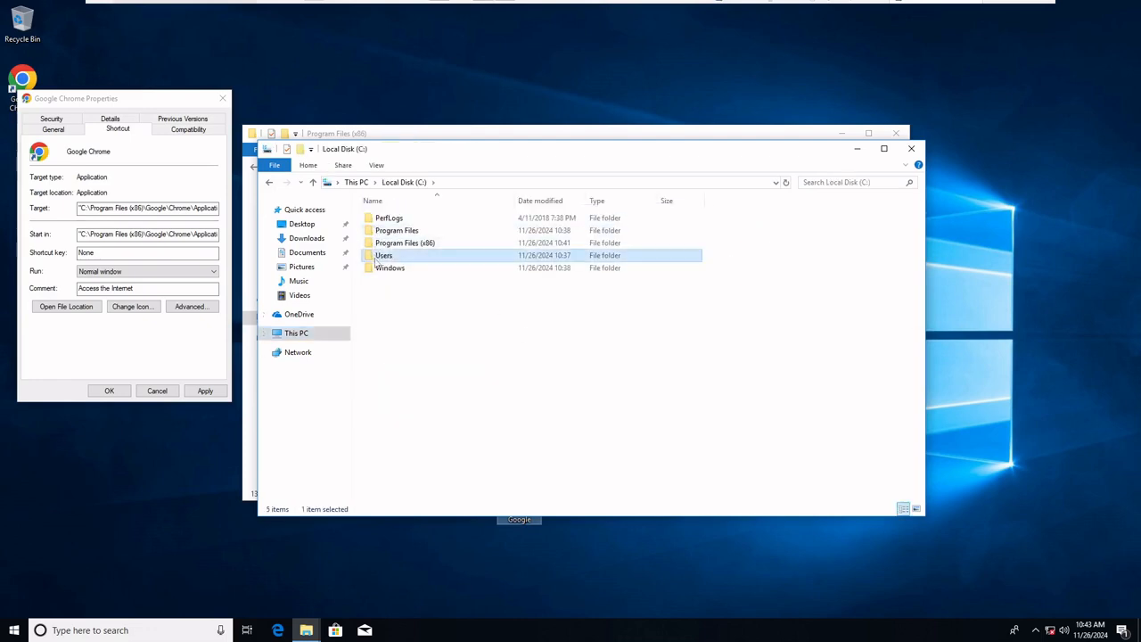
{"action": "double_click", "coordinate": [376, 258]}
{"action": "double_click", "coordinate": [396, 233]}
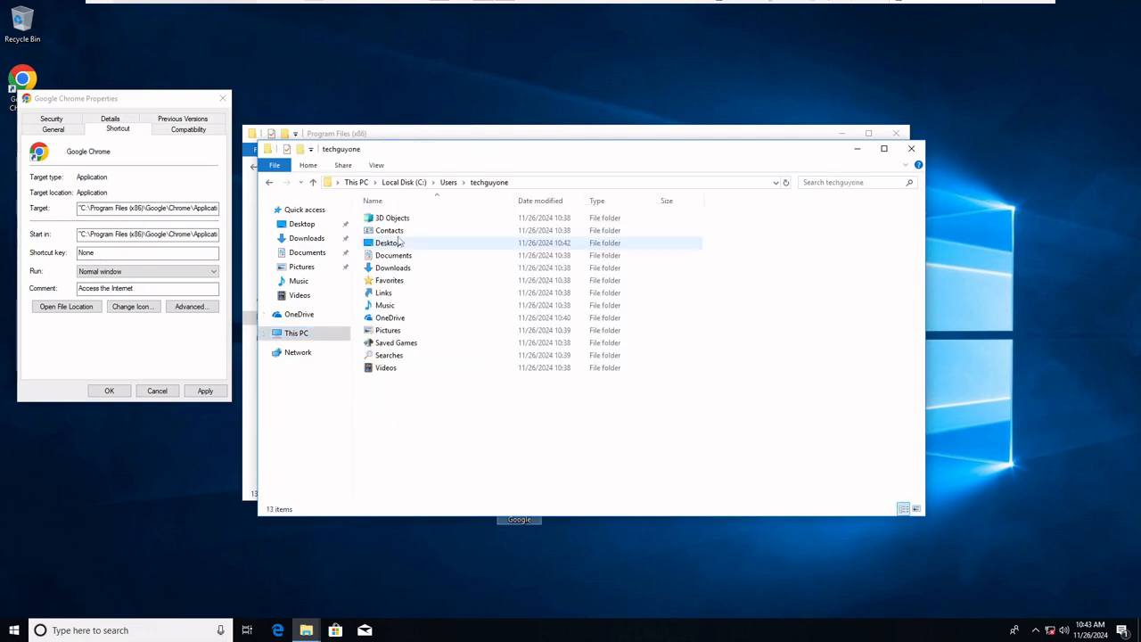
Go to AppData\Local in the user's profile, look inside its Google folder and return to Local
{"action": "left_click", "coordinate": [542, 182]}
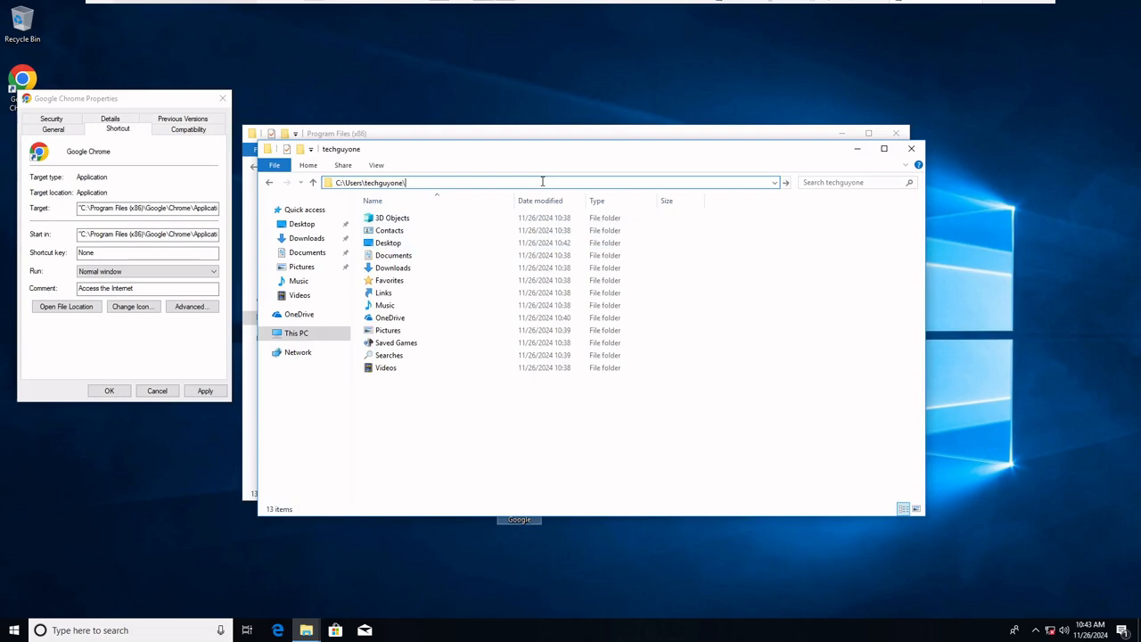
{"action": "type", "text": "\\appdata"}
{"action": "key", "text": "Return"}
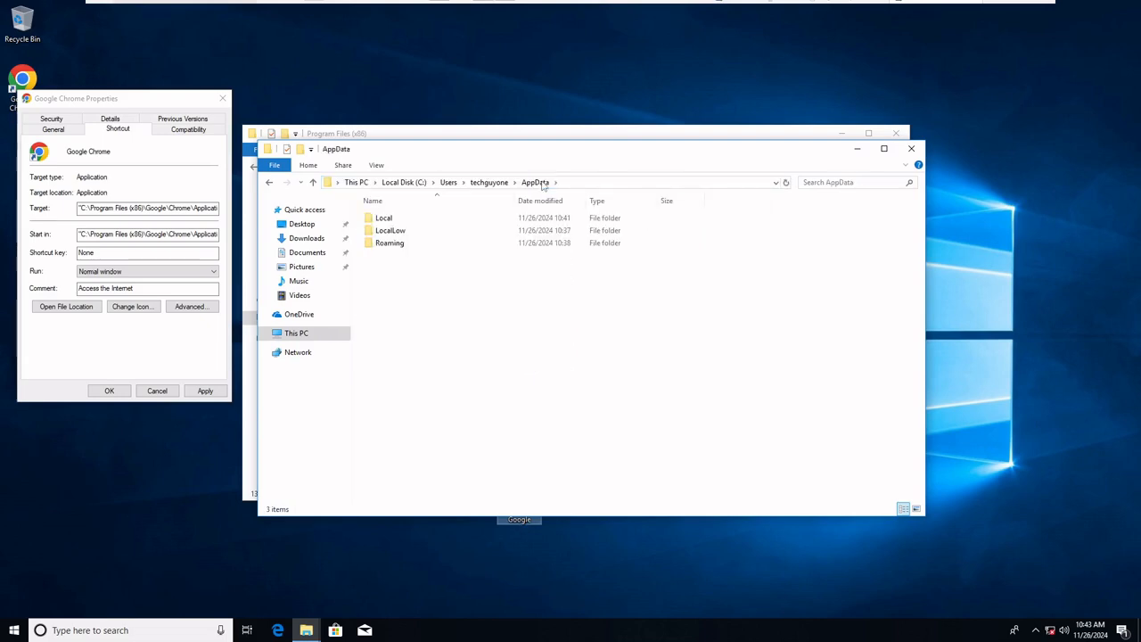
{"action": "double_click", "coordinate": [450, 218]}
{"action": "left_click", "coordinate": [410, 246]}
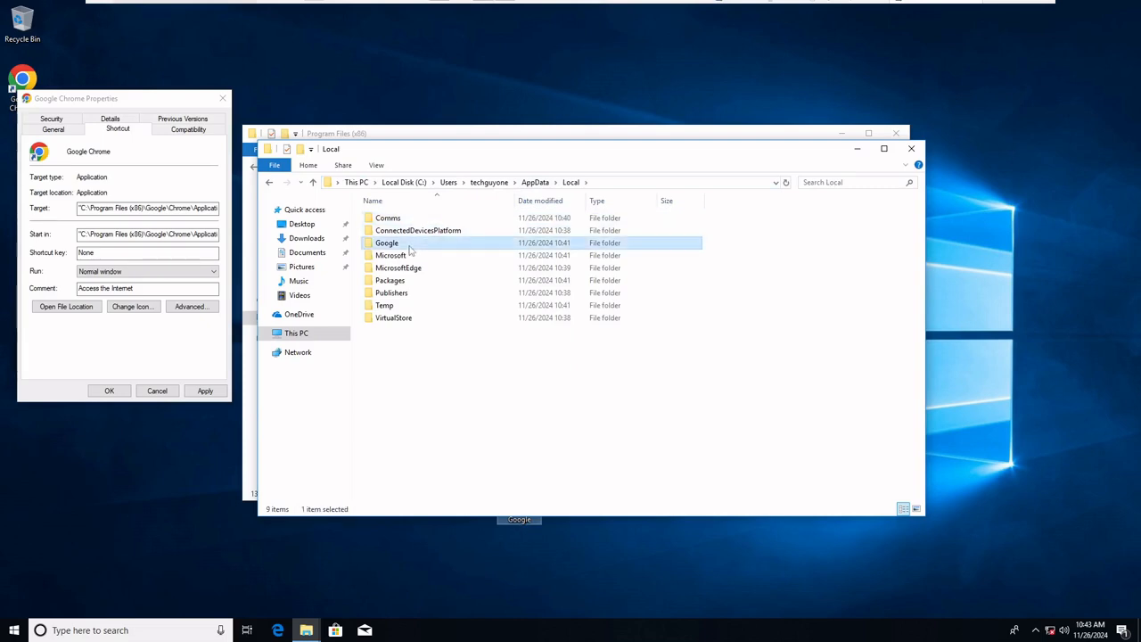
{"action": "double_click", "coordinate": [410, 250]}
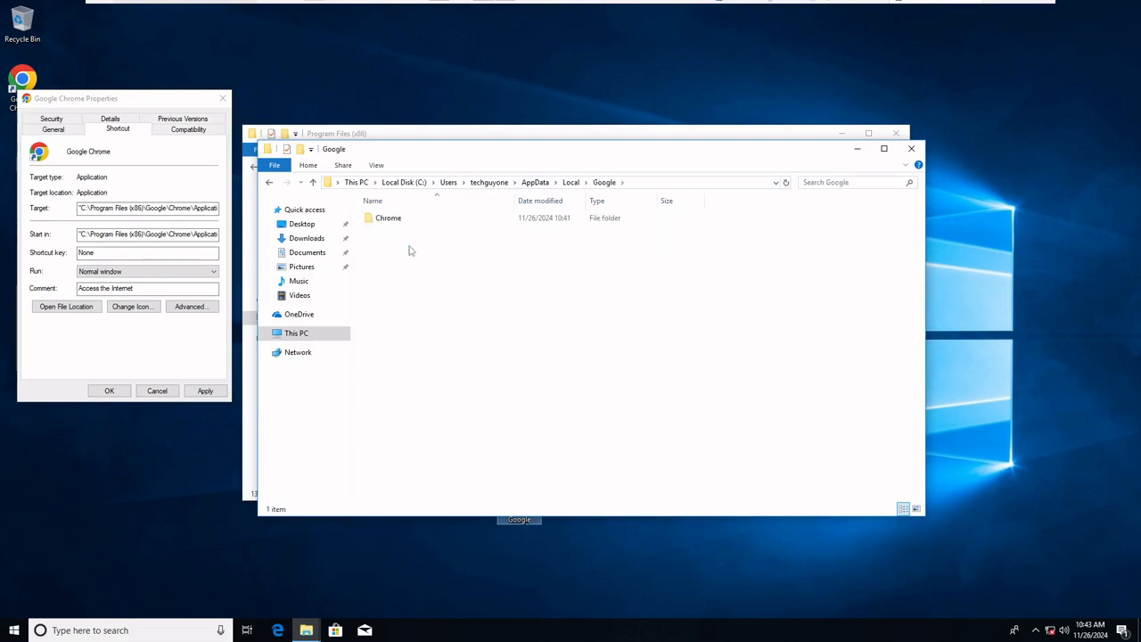
{"action": "left_click", "coordinate": [579, 183]}
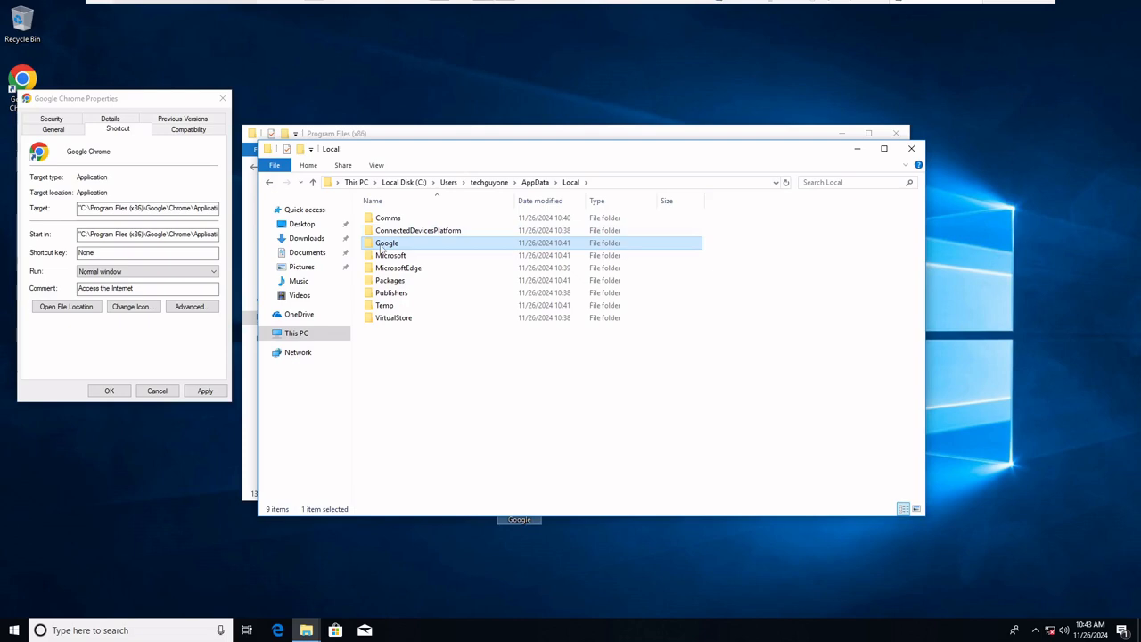
Copy the Google folder from AppData\Local to the desktop
{"action": "right_click", "coordinate": [381, 249]}
{"action": "left_click", "coordinate": [408, 396]}
{"action": "right_click", "coordinate": [403, 553]}
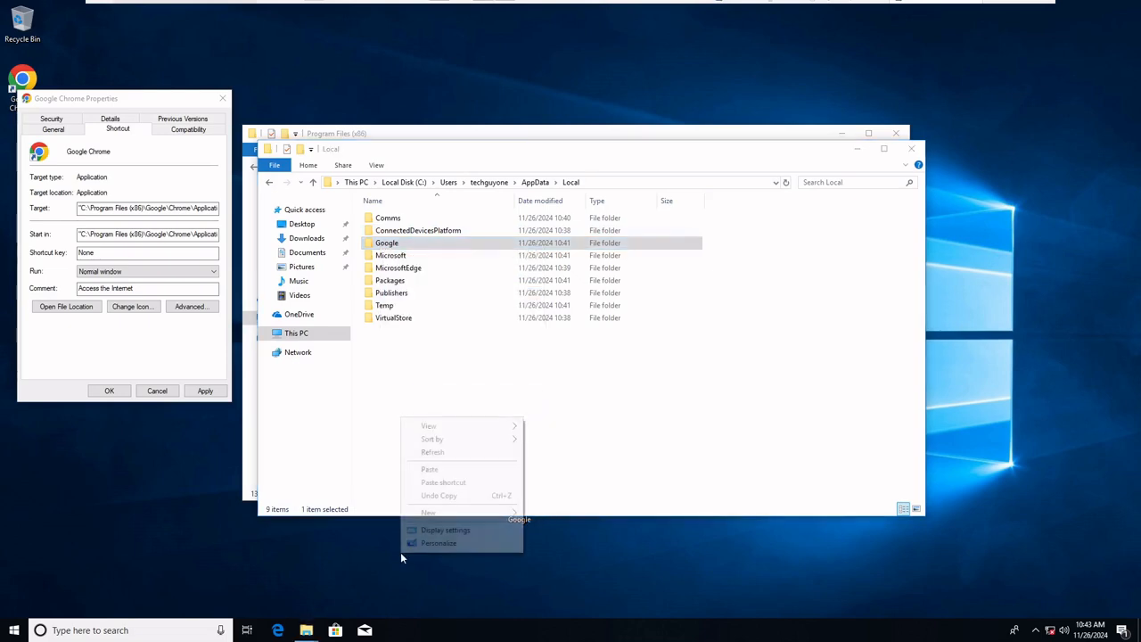
{"action": "left_click", "coordinate": [433, 470]}
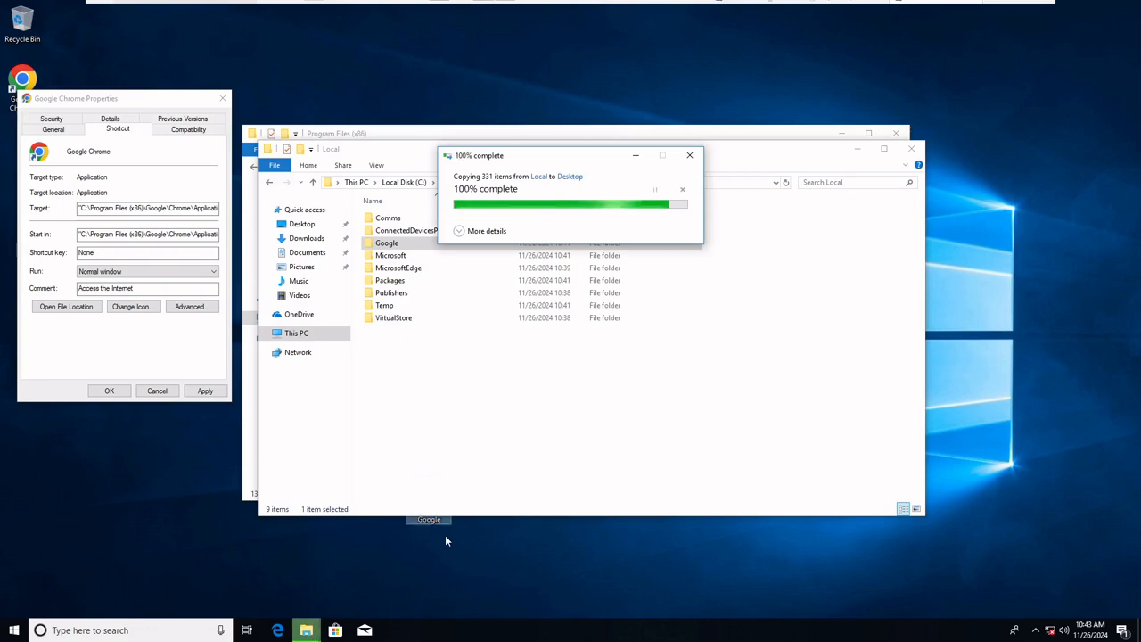
Spread the two File Explorer windows apart and permanently delete the copied Google folder from the desktop
{"action": "left_click_drag", "start_coordinate": [537, 152], "coordinate": [833, 82]}
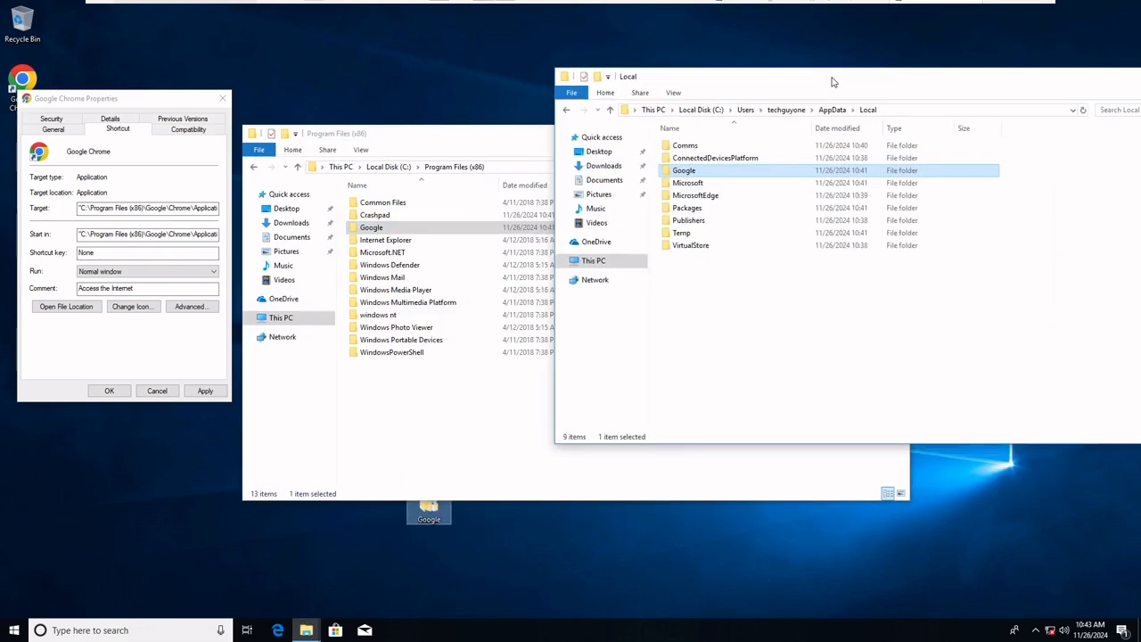
{"action": "left_click_drag", "start_coordinate": [505, 135], "coordinate": [280, 60]}
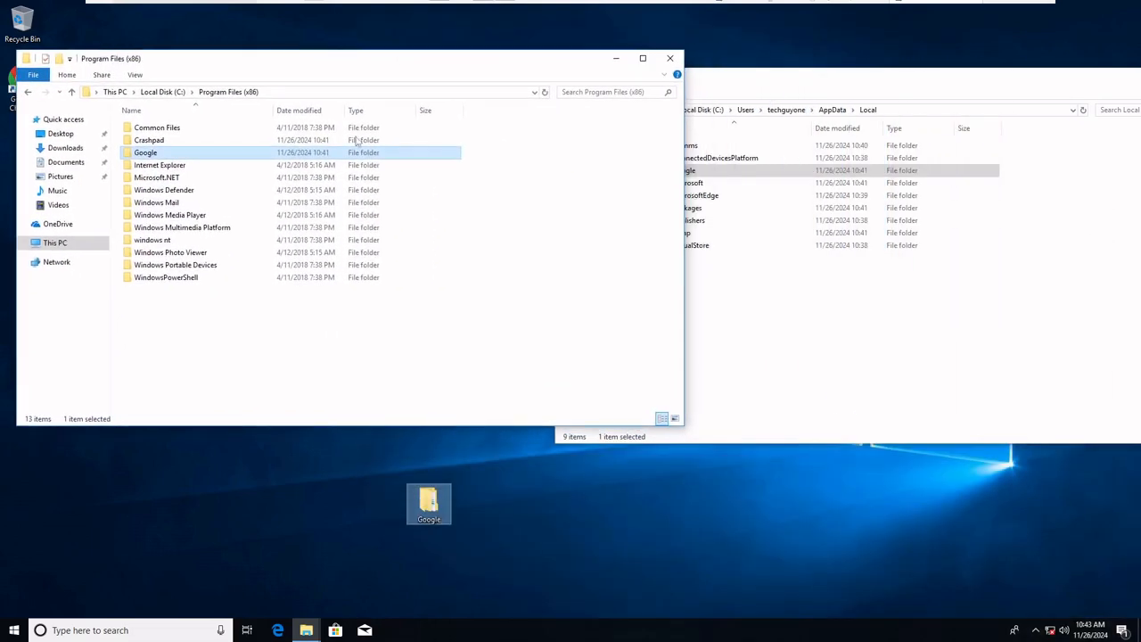
{"action": "left_click_drag", "start_coordinate": [864, 96], "coordinate": [887, 155]}
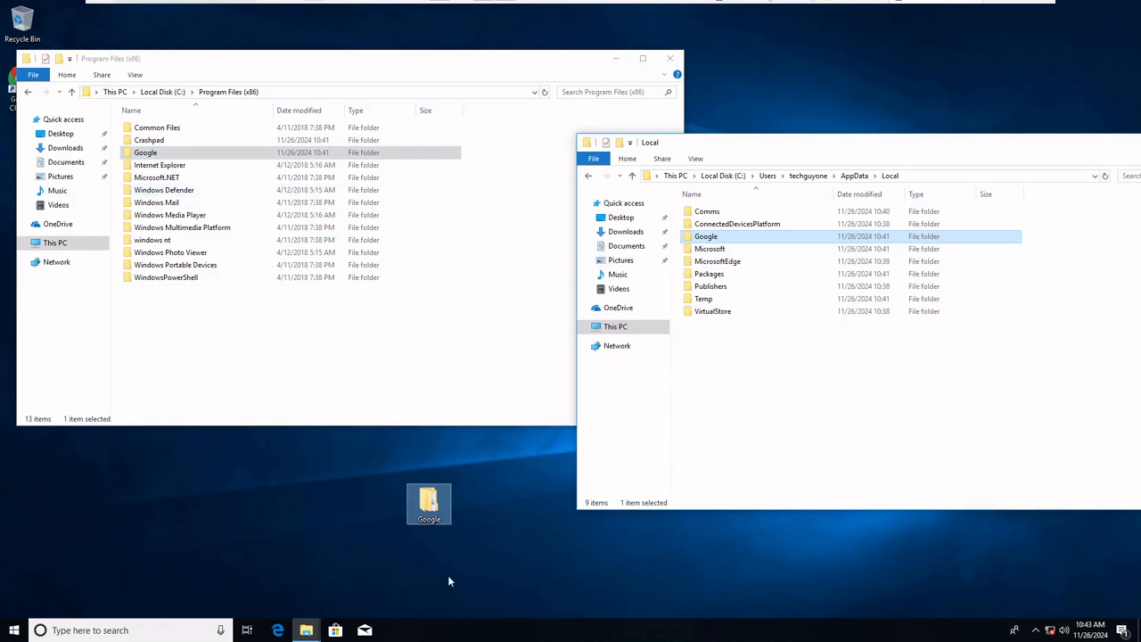
{"action": "left_click_drag", "start_coordinate": [456, 575], "coordinate": [383, 456]}
{"action": "key", "text": "shift+Delete"}
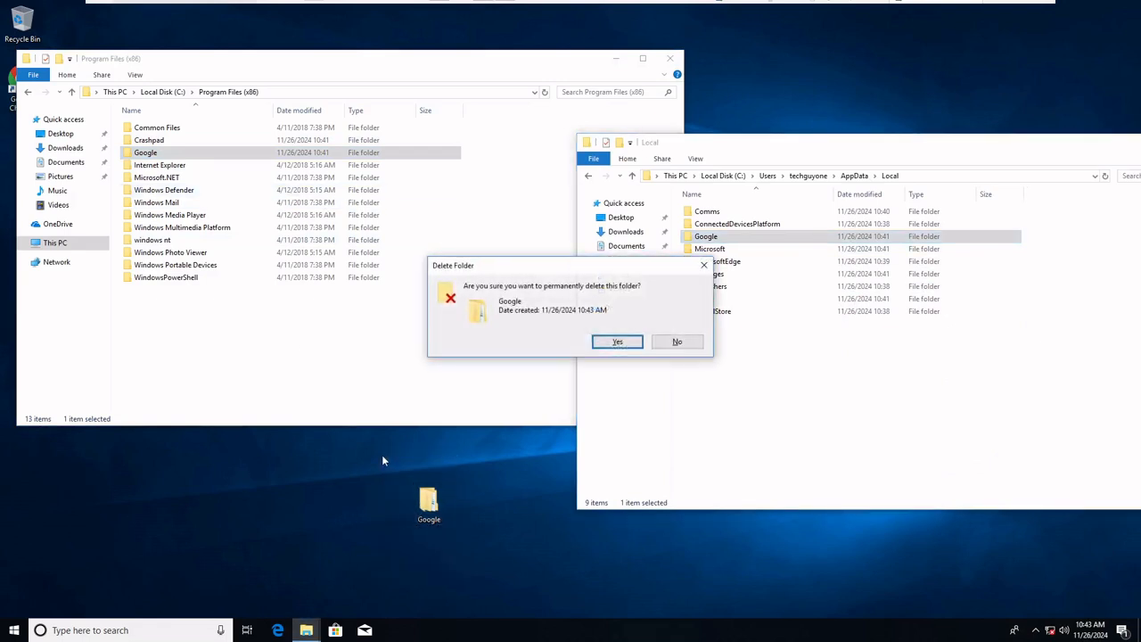
{"action": "key", "text": "Return"}
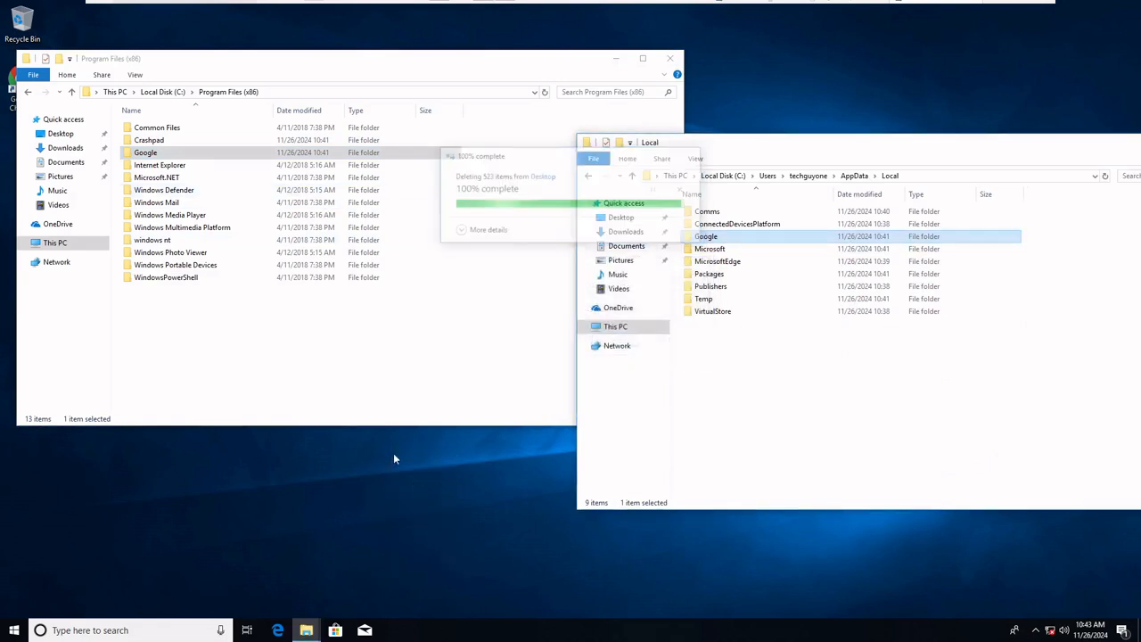
Create a folder named Package on the desktop and open it beside the other File Explorer windows
{"action": "right_click", "coordinate": [149, 154]}
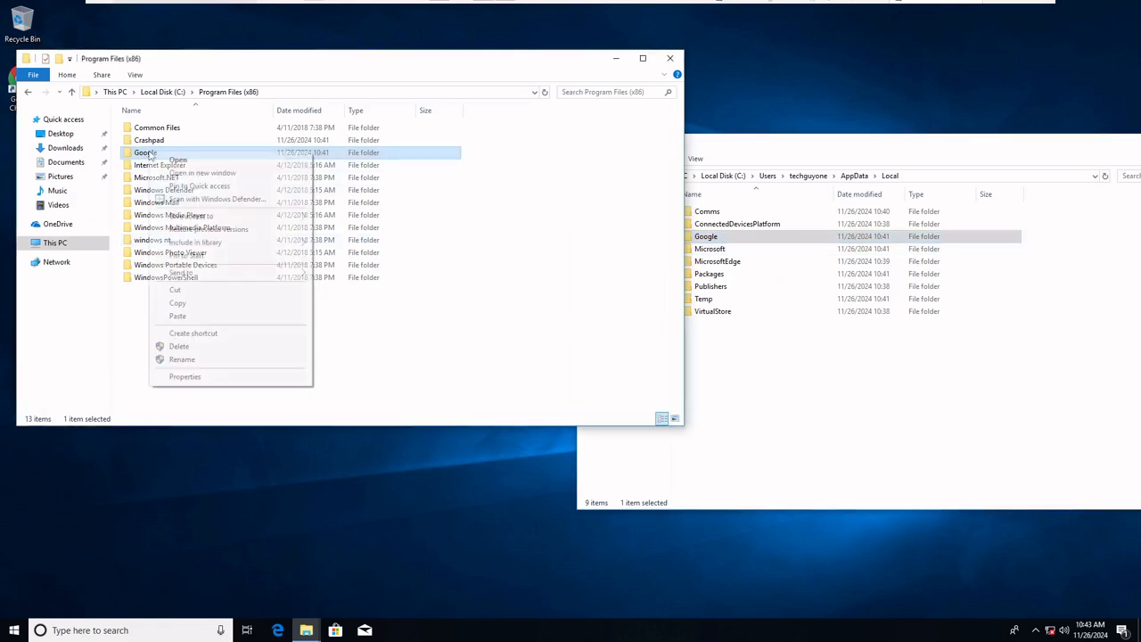
{"action": "right_click", "coordinate": [338, 482]}
{"action": "mouse_move", "coordinate": [387, 576]}
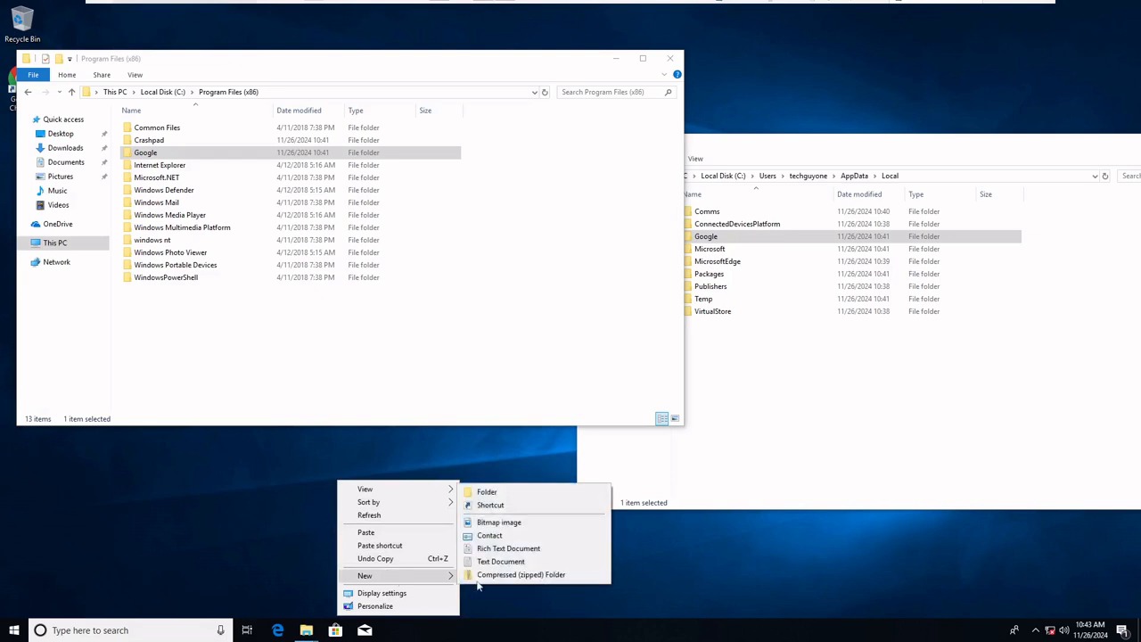
{"action": "left_click", "coordinate": [488, 492]}
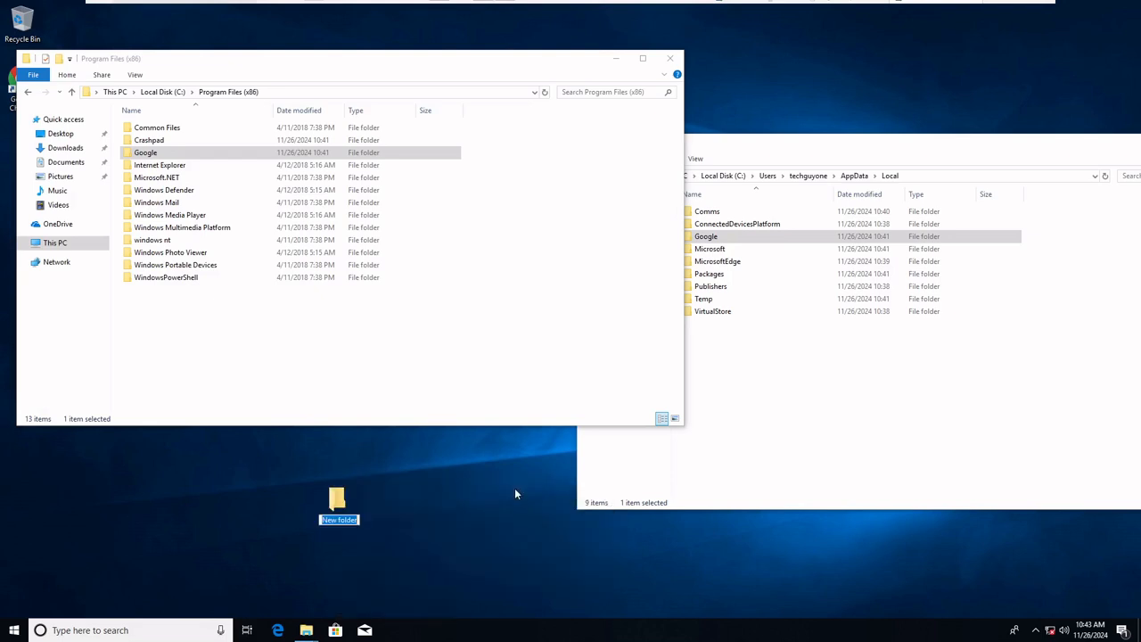
{"action": "type", "text": "Package"}
{"action": "key", "text": "Return"}
{"action": "left_click", "coordinate": [514, 493]}
{"action": "key", "text": "Return"}
{"action": "left_click_drag", "start_coordinate": [229, 8], "coordinate": [649, 279]}
Create two folders named Program Files and Appdata inside the Package folder
{"action": "right_click", "coordinate": [628, 437]}
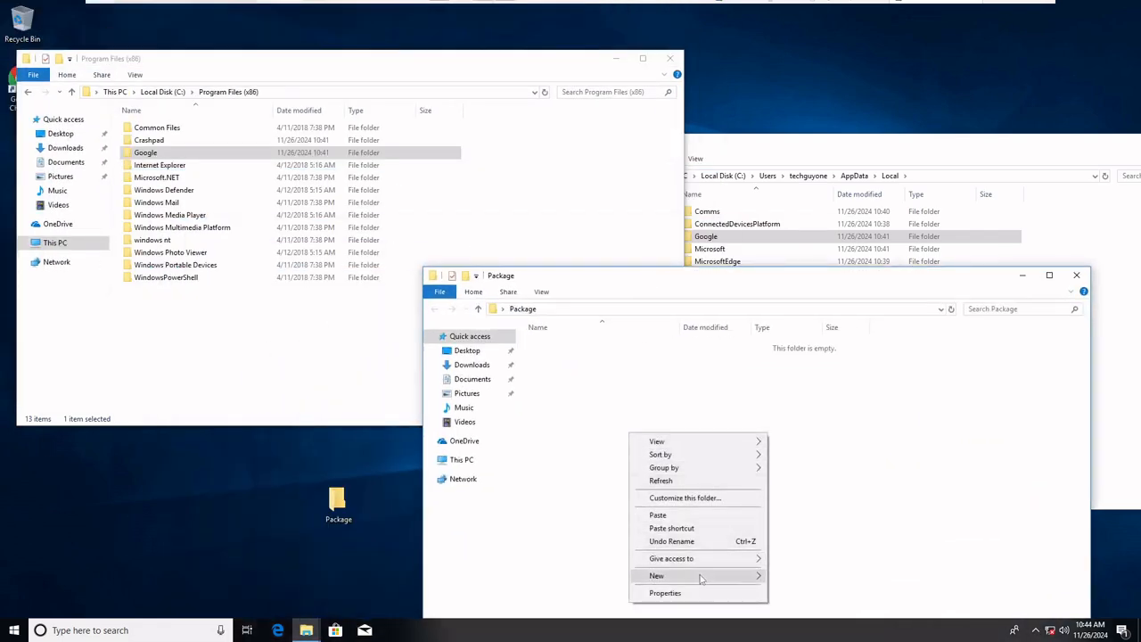
{"action": "mouse_move", "coordinate": [717, 577]}
{"action": "left_click", "coordinate": [817, 491]}
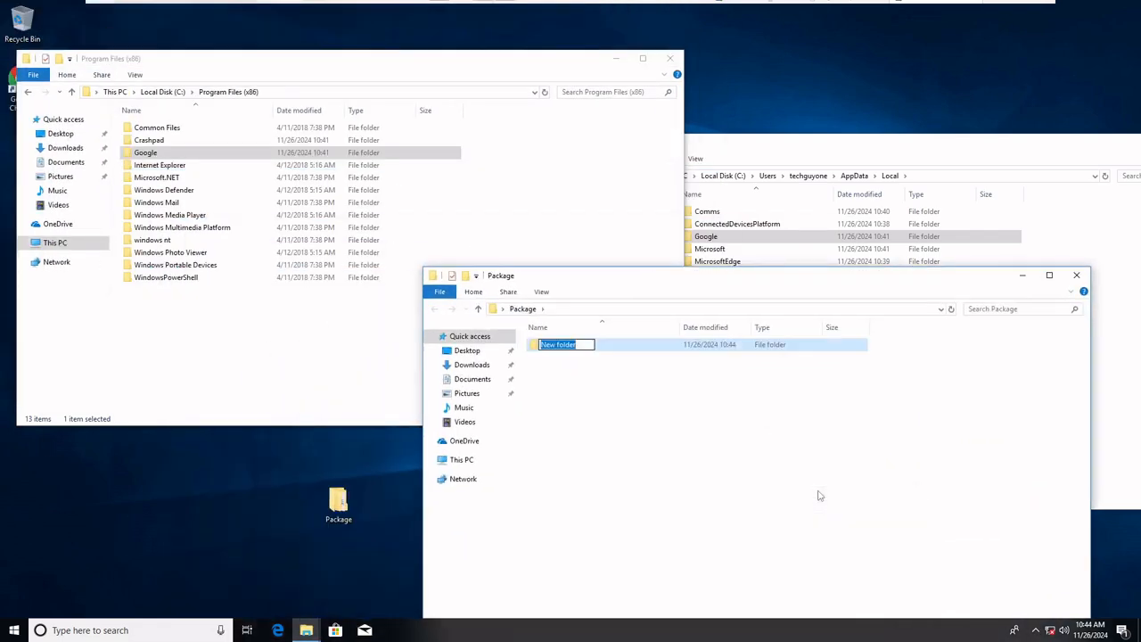
{"action": "type", "text": "Program Files"}
{"action": "key", "text": "Return"}
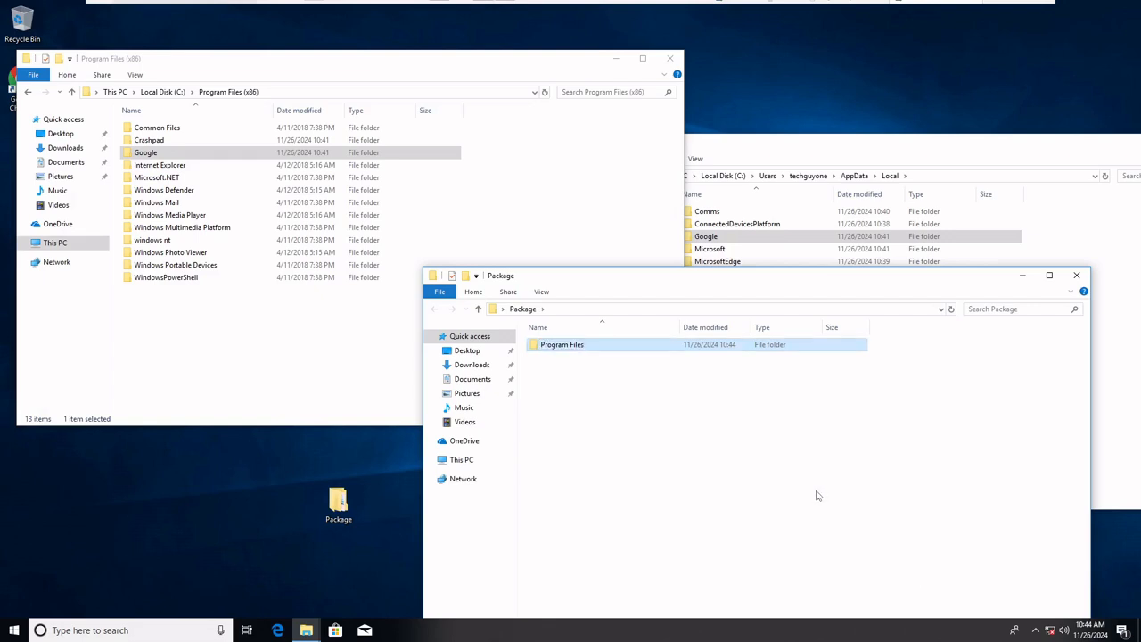
{"action": "right_click", "coordinate": [606, 453]}
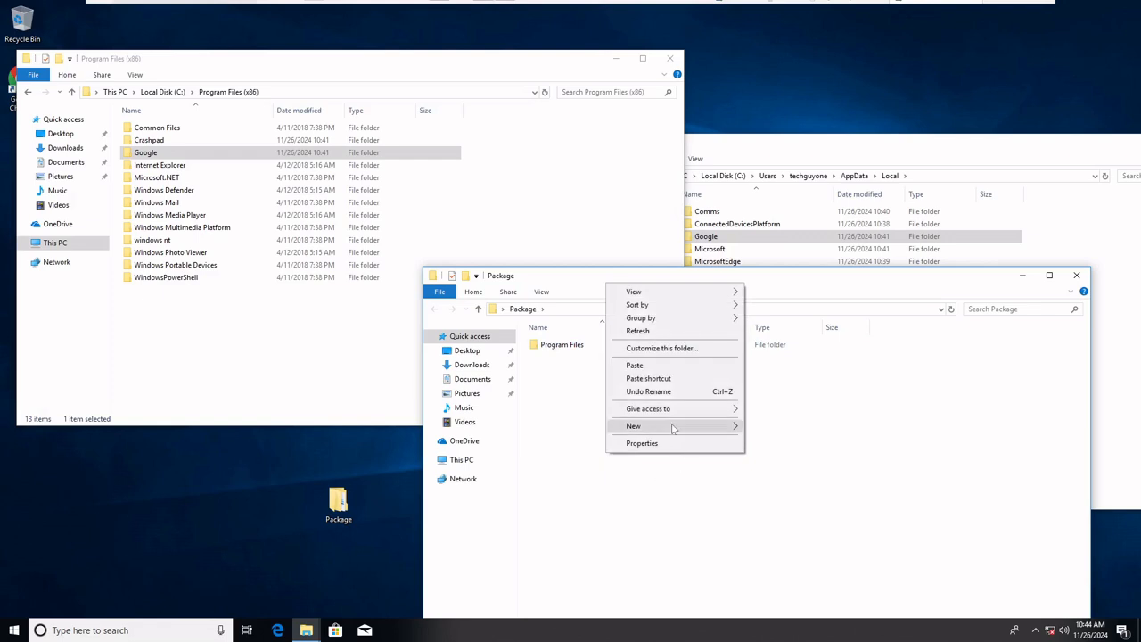
{"action": "mouse_move", "coordinate": [674, 428]}
{"action": "left_click", "coordinate": [833, 430]}
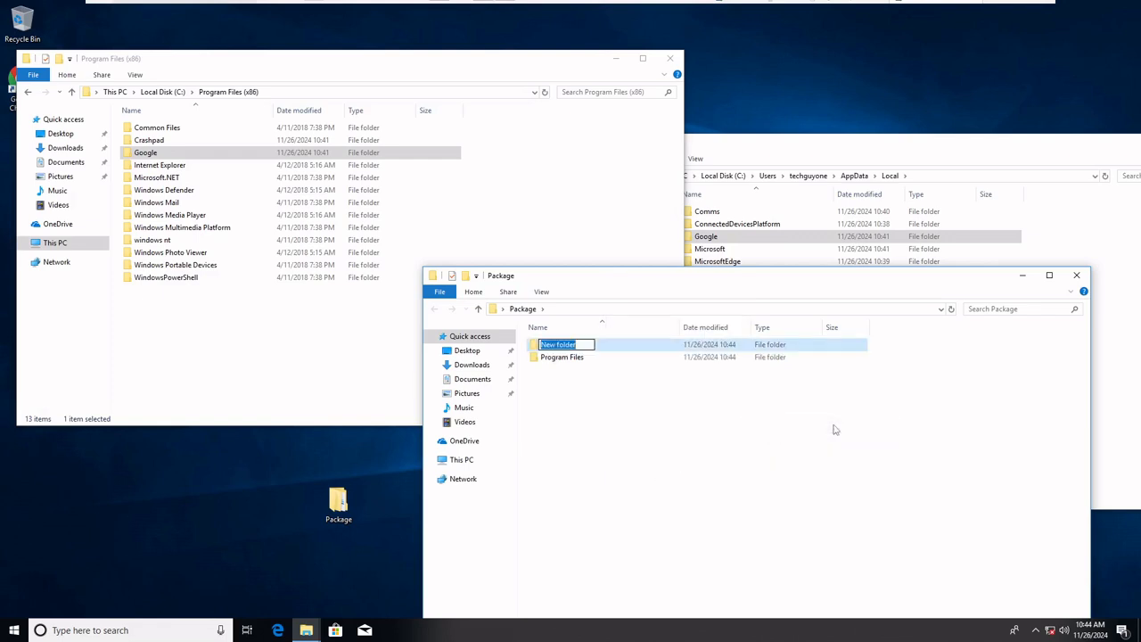
{"action": "type", "text": "Appdata"}
{"action": "key", "text": "Return"}
{"action": "key", "text": "Return"}
Open the Package\Appdata folder and create two subfolders in it named Local and Roaming
{"action": "right_click", "coordinate": [833, 430]}
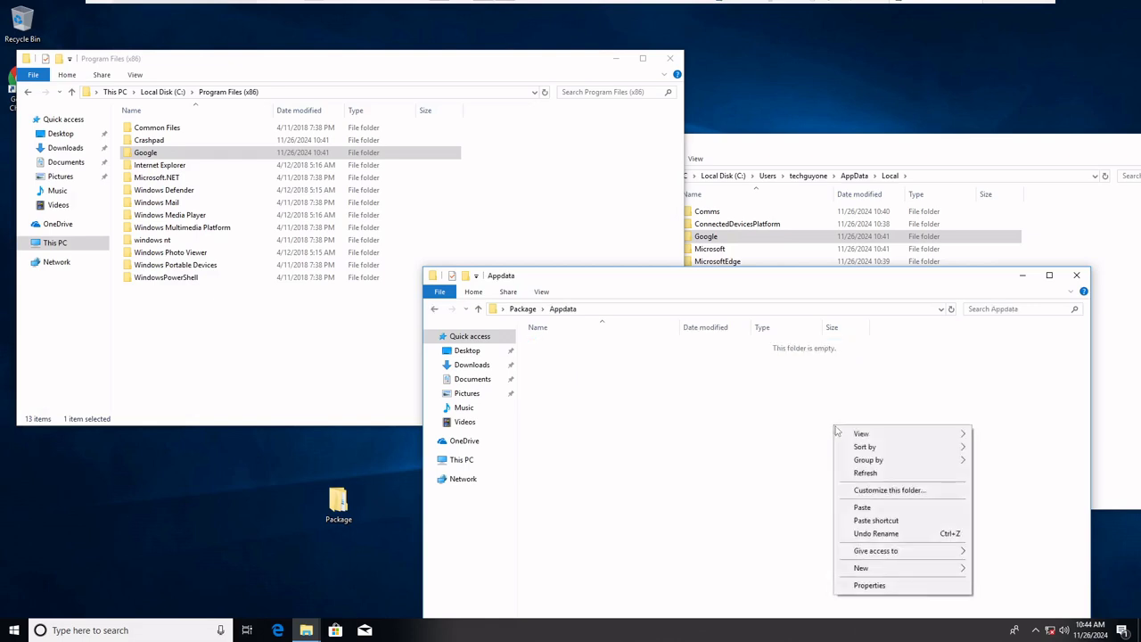
{"action": "mouse_move", "coordinate": [891, 568]}
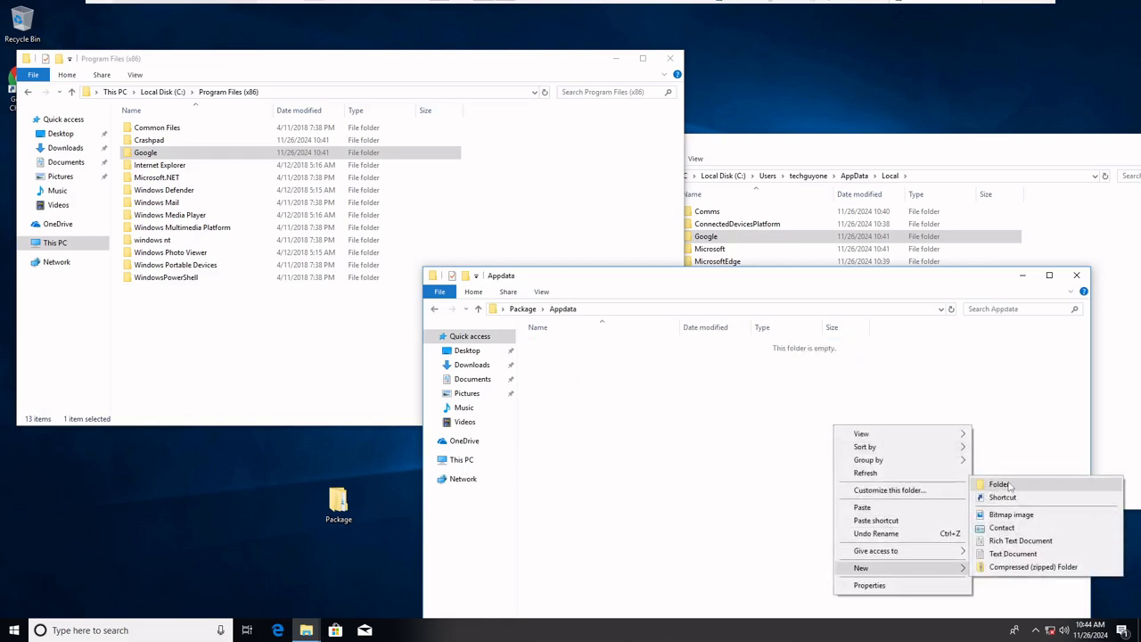
{"action": "left_click", "coordinate": [1003, 484]}
{"action": "type", "text": "Local"}
{"action": "key", "text": "Return"}
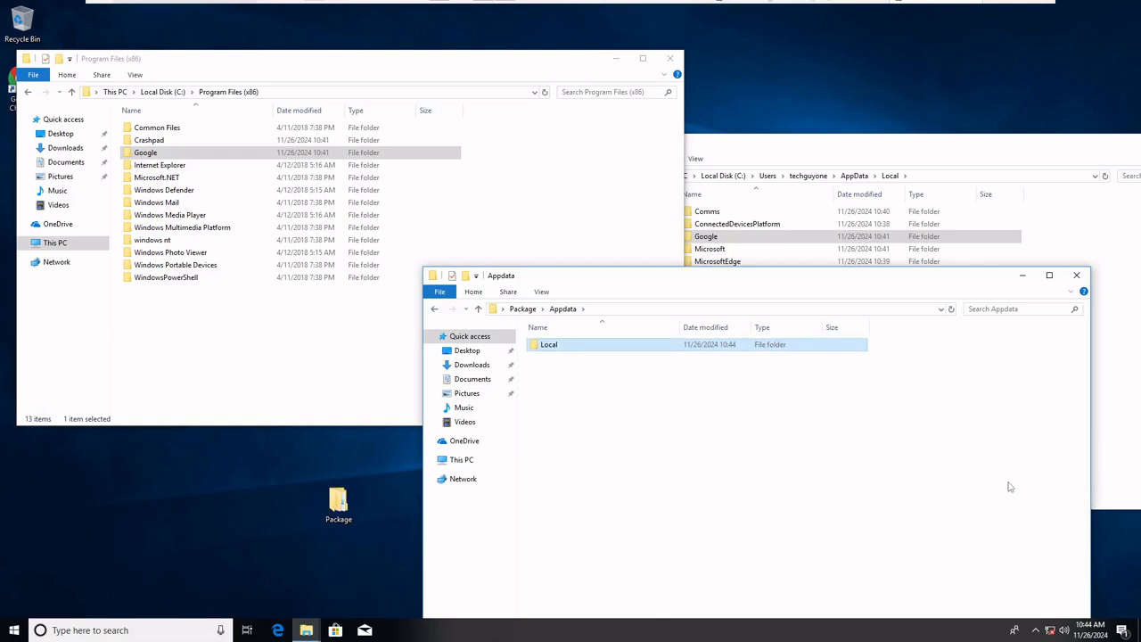
{"action": "right_click", "coordinate": [719, 467]}
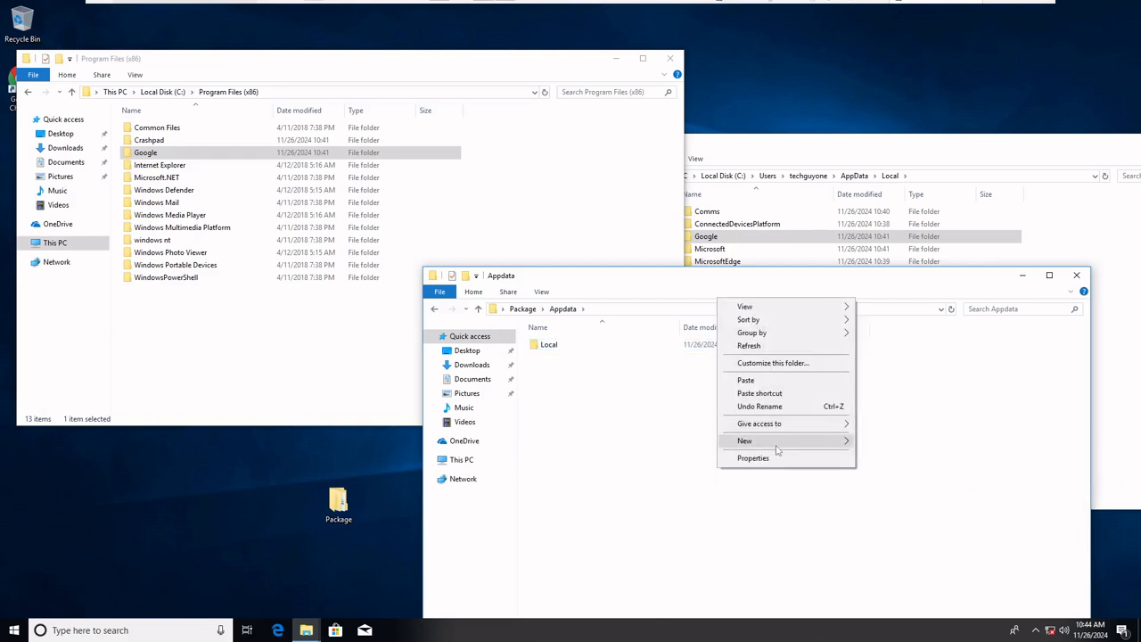
{"action": "mouse_move", "coordinate": [777, 443]}
{"action": "left_click", "coordinate": [873, 442]}
{"action": "type", "text": "Roa"}
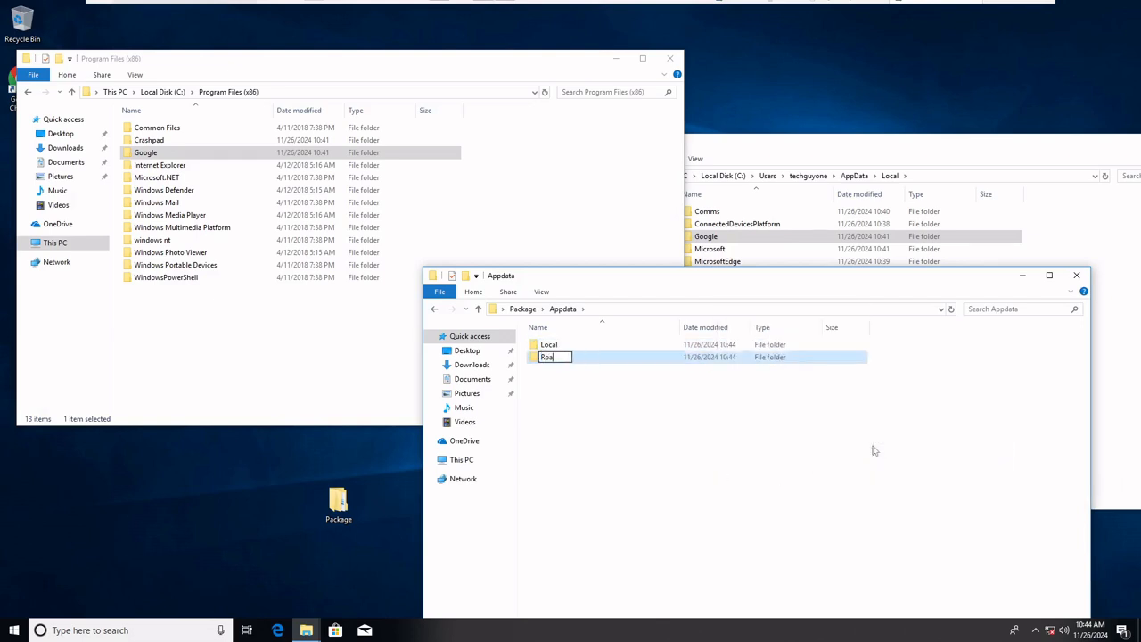
{"action": "type", "text": "ming"}
{"action": "key", "text": "Return"}
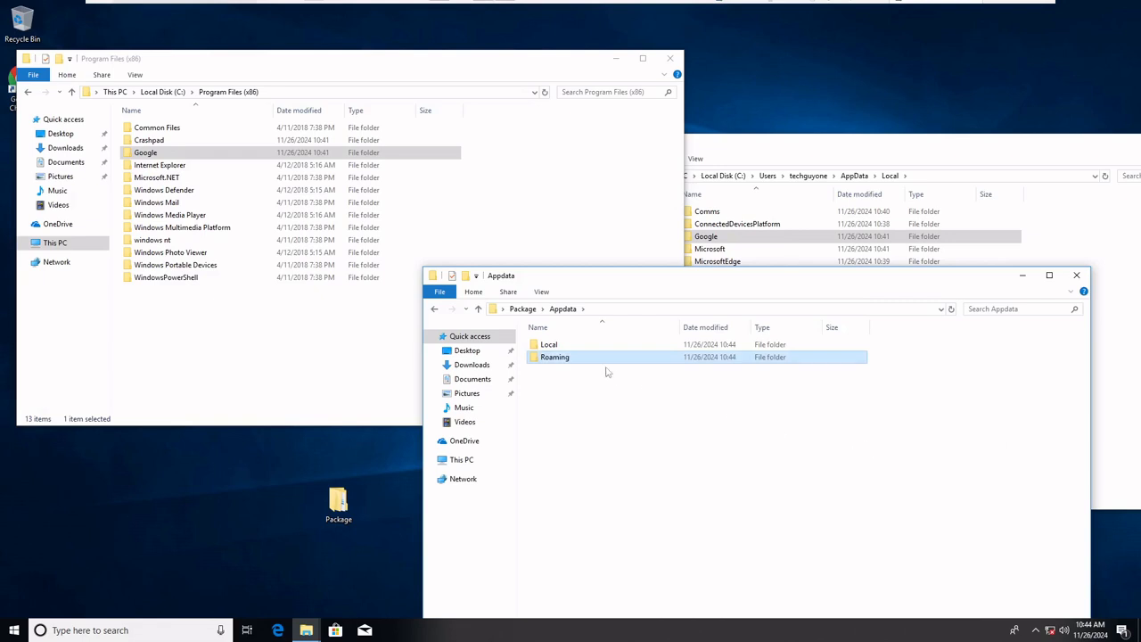
Copy the Google folder from Program Files (x86) into Package\Program Files
{"action": "left_click", "coordinate": [522, 308]}
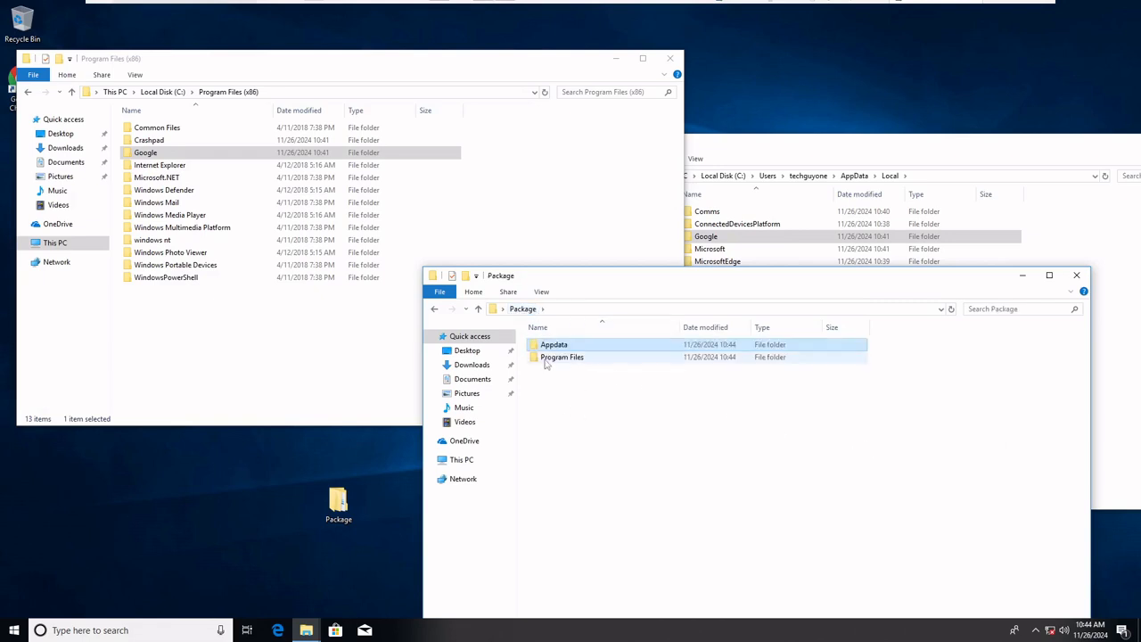
{"action": "double_click", "coordinate": [551, 357]}
{"action": "left_click", "coordinate": [148, 155]}
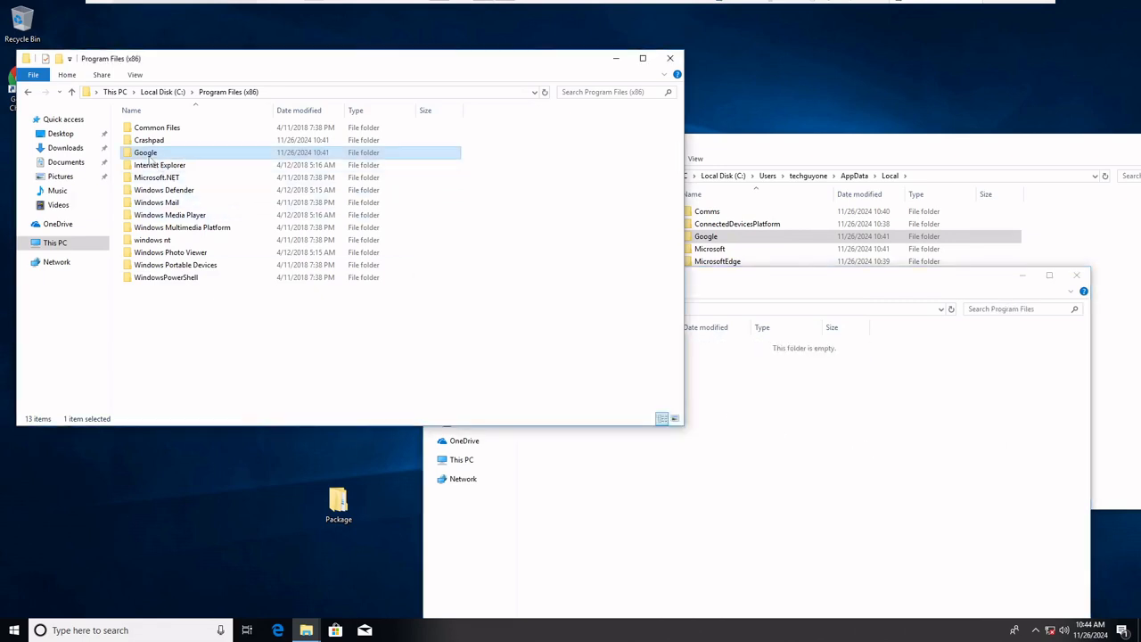
{"action": "right_click", "coordinate": [148, 155]}
{"action": "left_click", "coordinate": [193, 308]}
{"action": "right_click", "coordinate": [749, 535]}
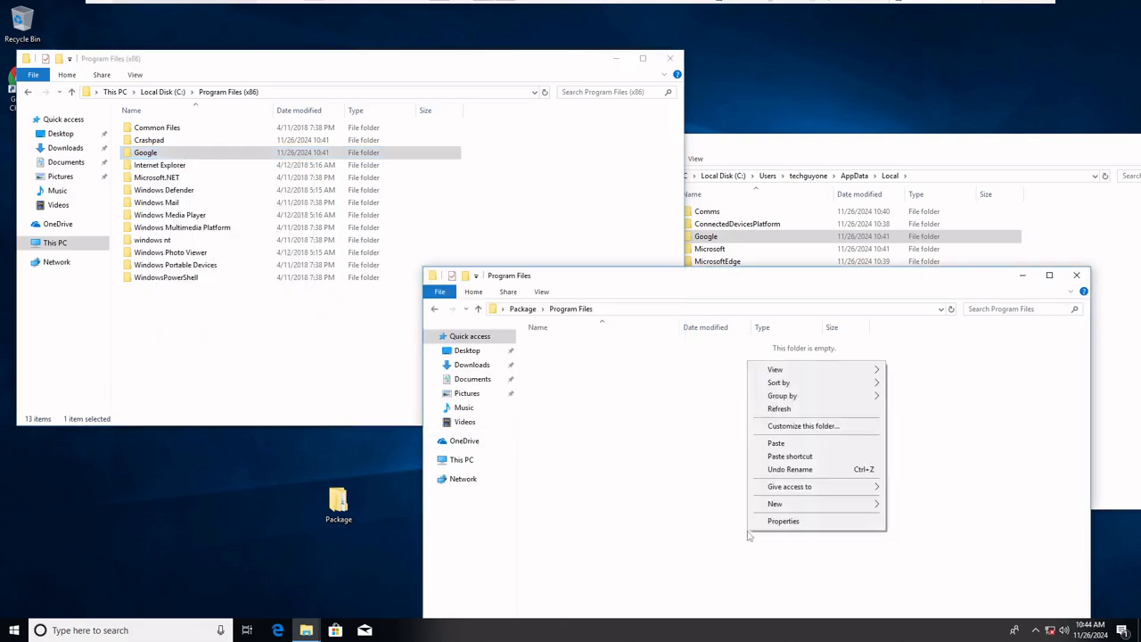
{"action": "left_click", "coordinate": [777, 443]}
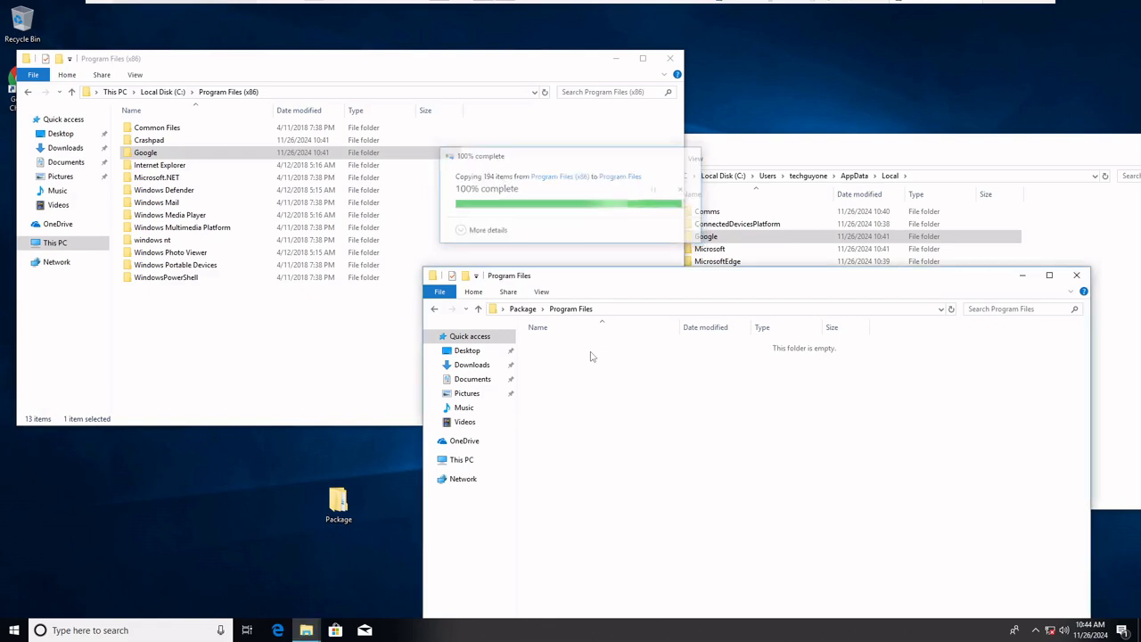
Copy the Google folder from the user's AppData\Local into Package\Appdata\Local
{"action": "left_click", "coordinate": [523, 308]}
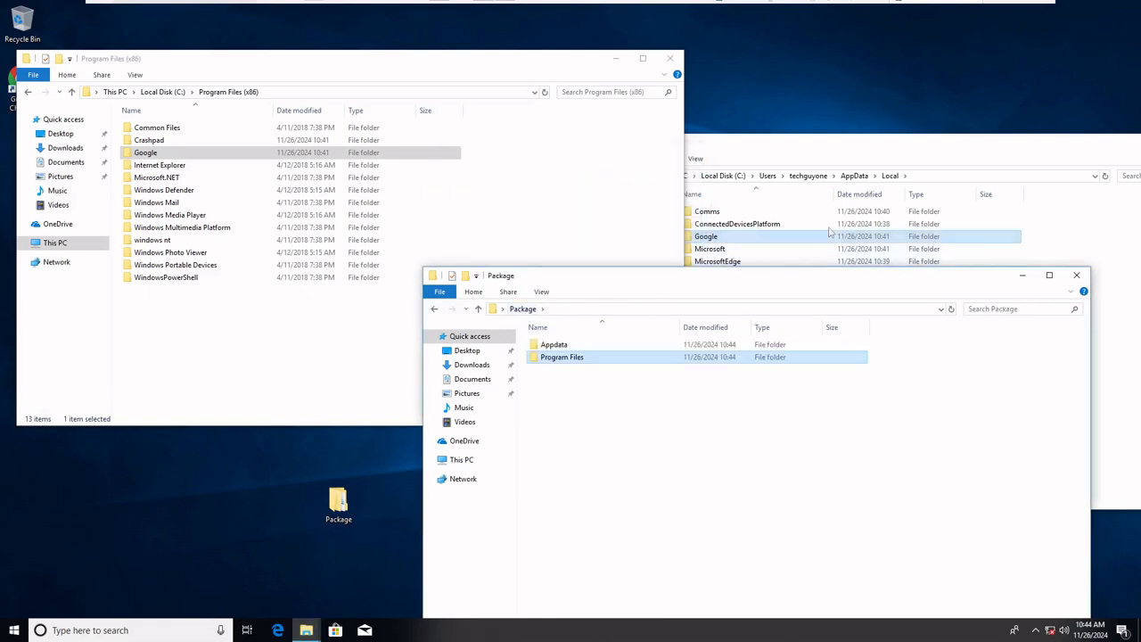
{"action": "left_click", "coordinate": [597, 348]}
{"action": "double_click", "coordinate": [598, 347]}
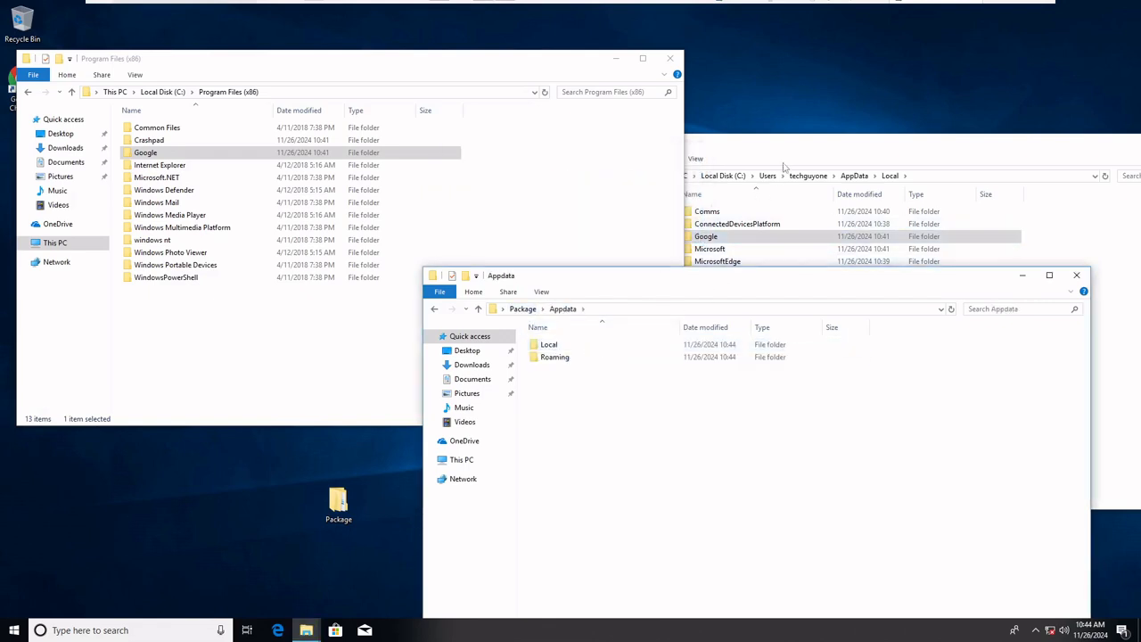
{"action": "double_click", "coordinate": [594, 347]}
{"action": "right_click", "coordinate": [710, 239]}
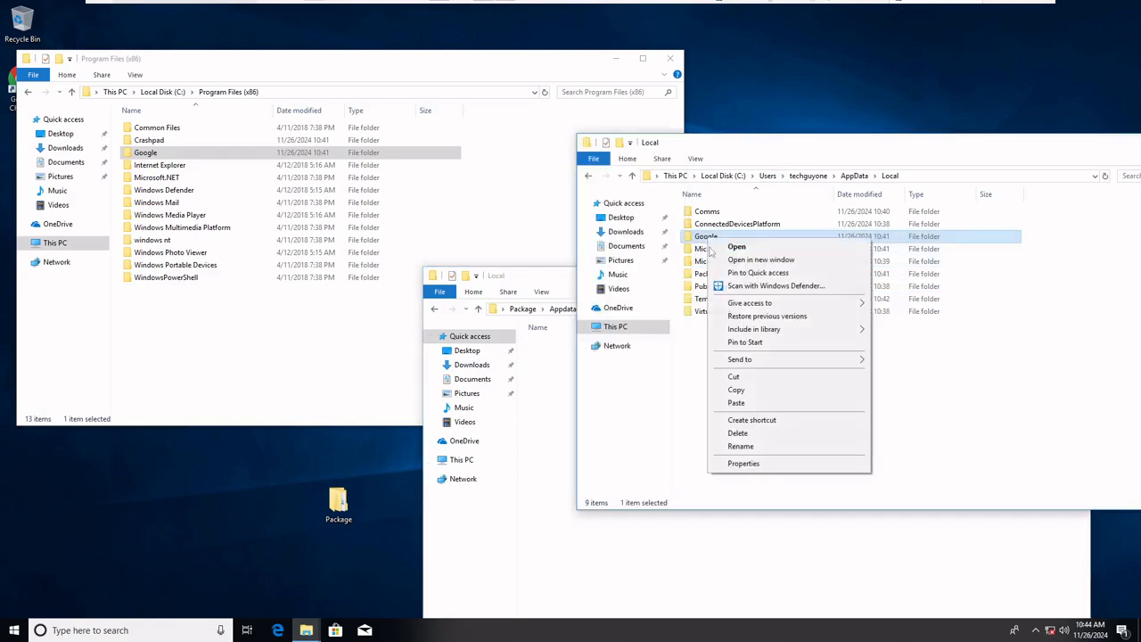
{"action": "left_click", "coordinate": [767, 389]}
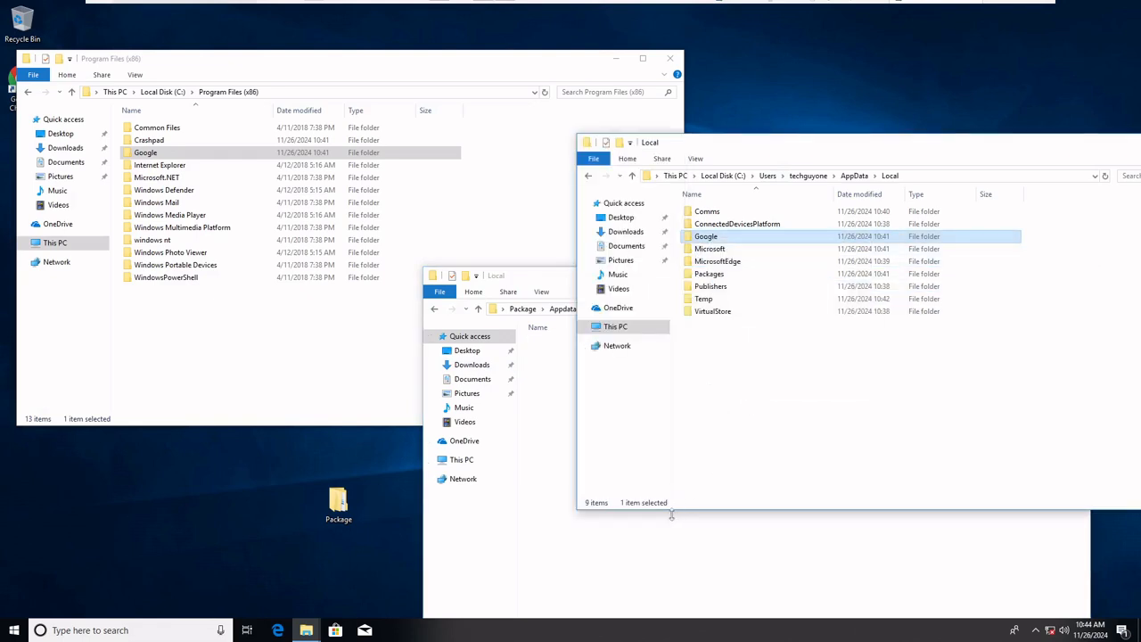
{"action": "right_click", "coordinate": [670, 357]}
{"action": "left_click", "coordinate": [714, 440]}
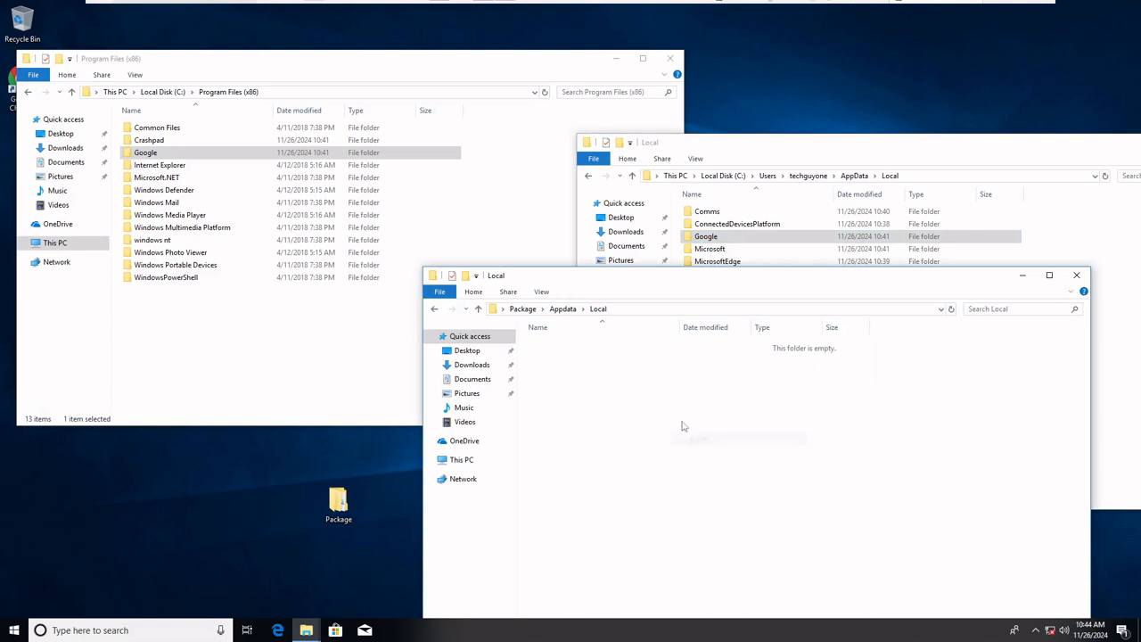
Check the user's AppData Roaming and LocalLow folders for Chrome data, and go back to the C: drive root
{"action": "left_click", "coordinate": [563, 309]}
{"action": "left_click", "coordinate": [854, 176]}
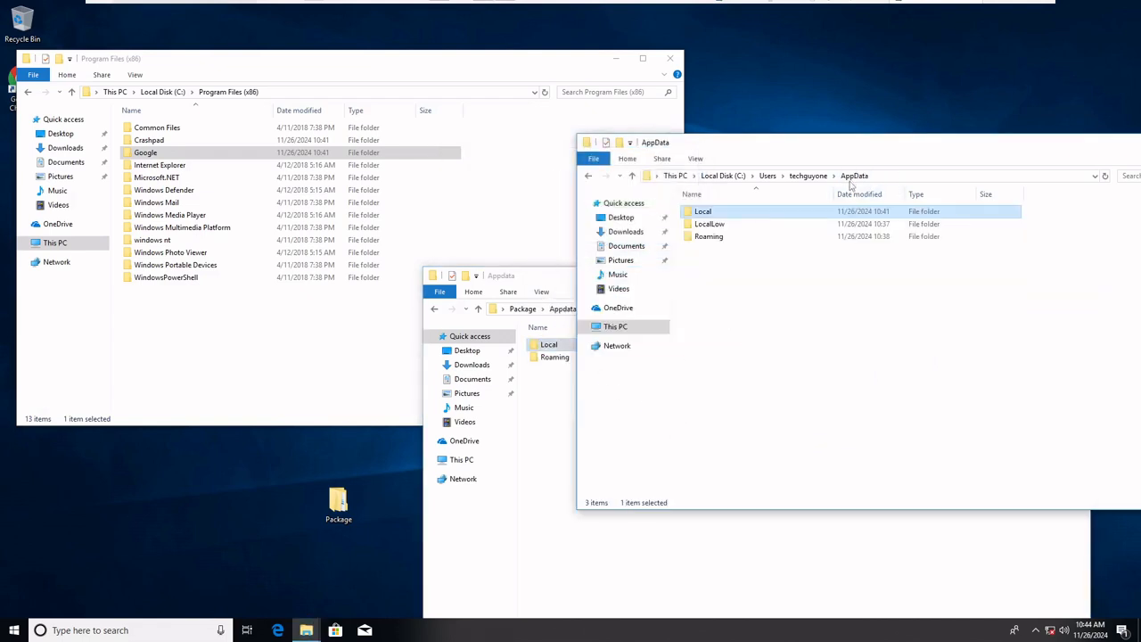
{"action": "double_click", "coordinate": [728, 238]}
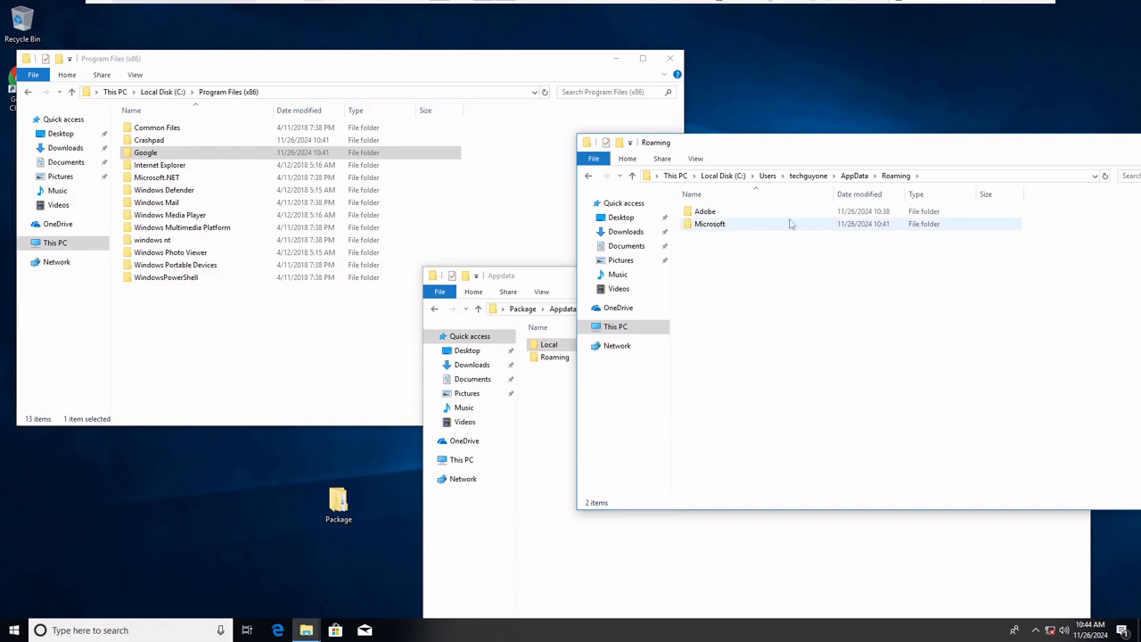
{"action": "left_click", "coordinate": [859, 180]}
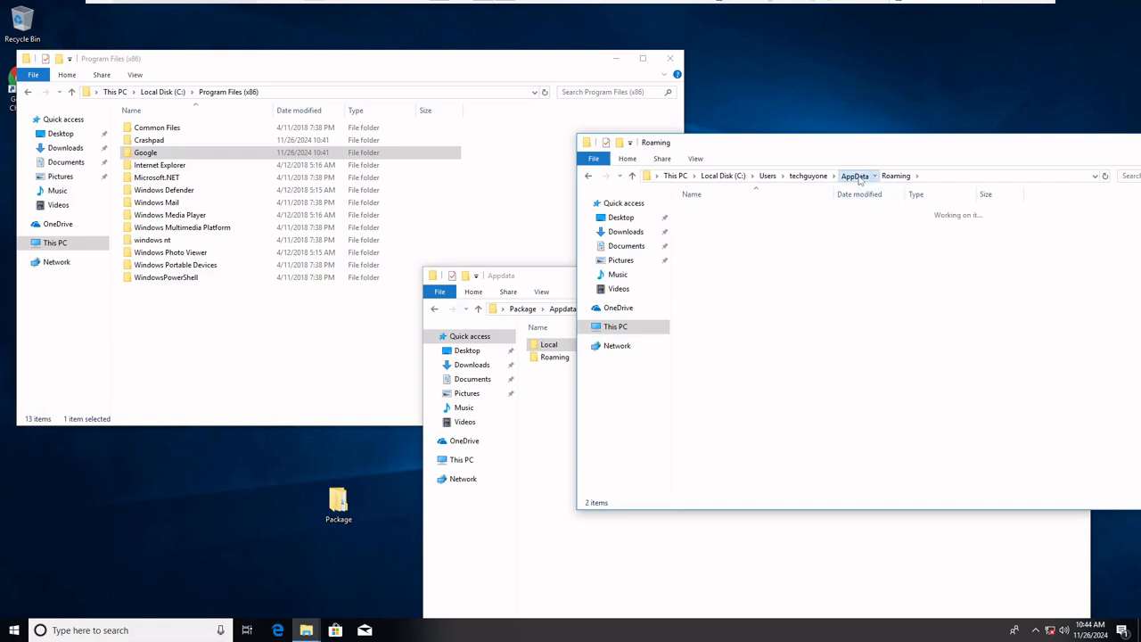
{"action": "double_click", "coordinate": [729, 225]}
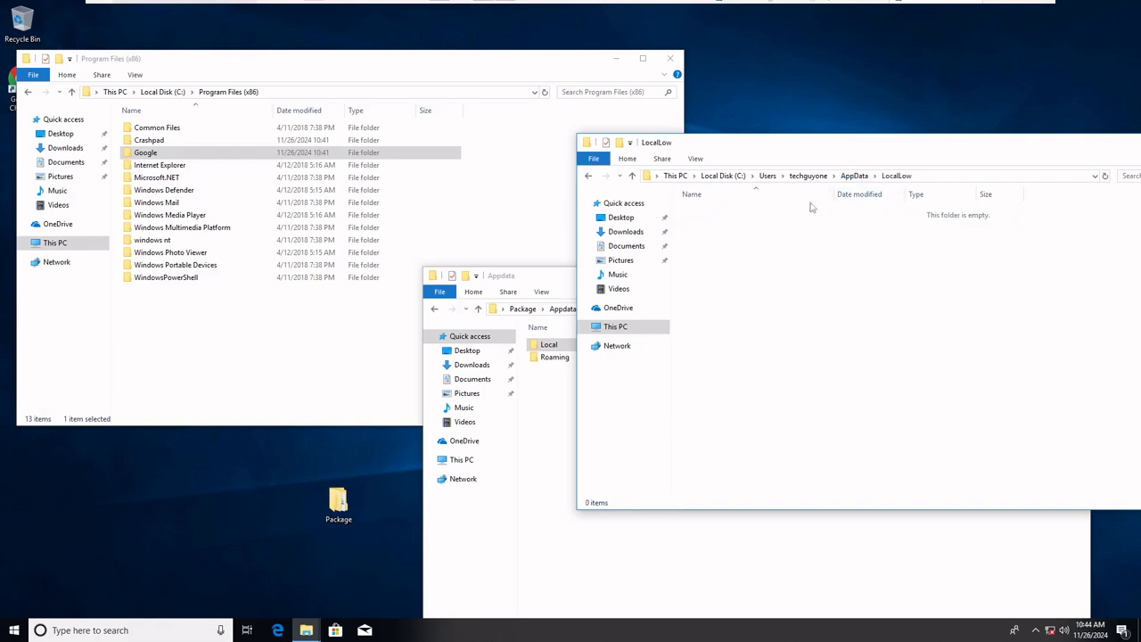
{"action": "left_click", "coordinate": [854, 176]}
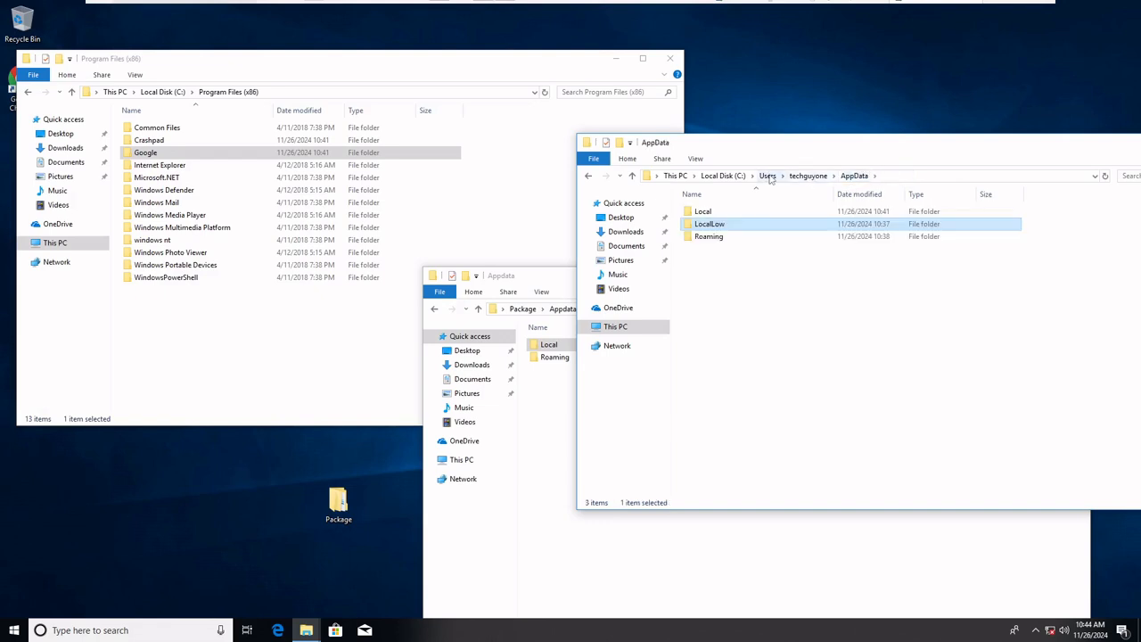
{"action": "left_click", "coordinate": [726, 176]}
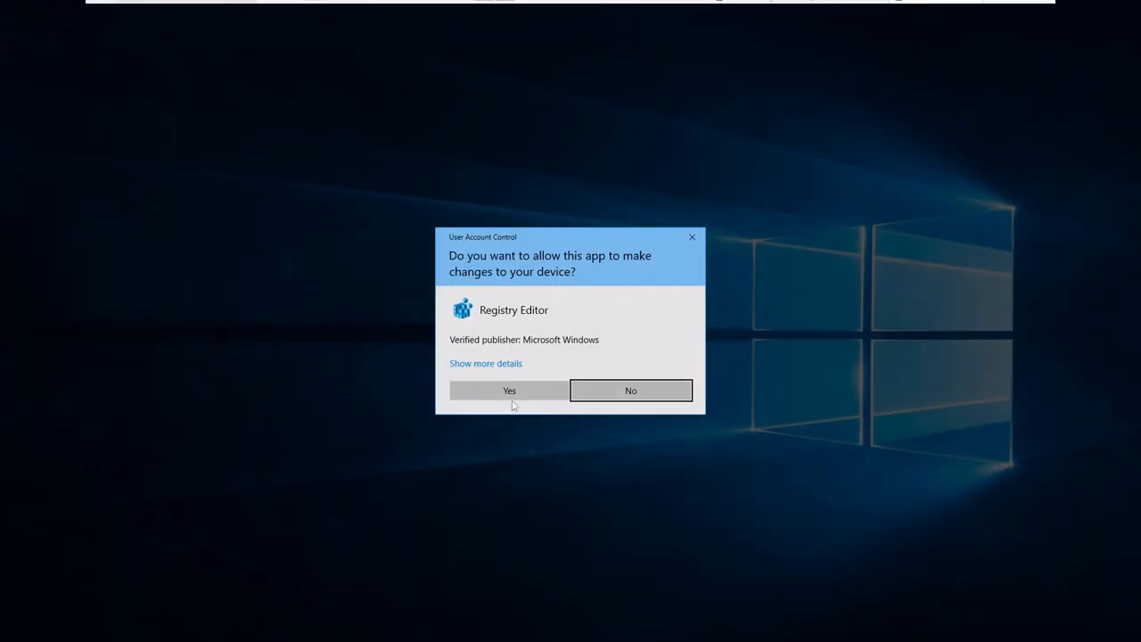
Allow Registry Editor to make changes and search all registry keys, values and data for "google"
{"action": "left_click", "coordinate": [509, 390]}
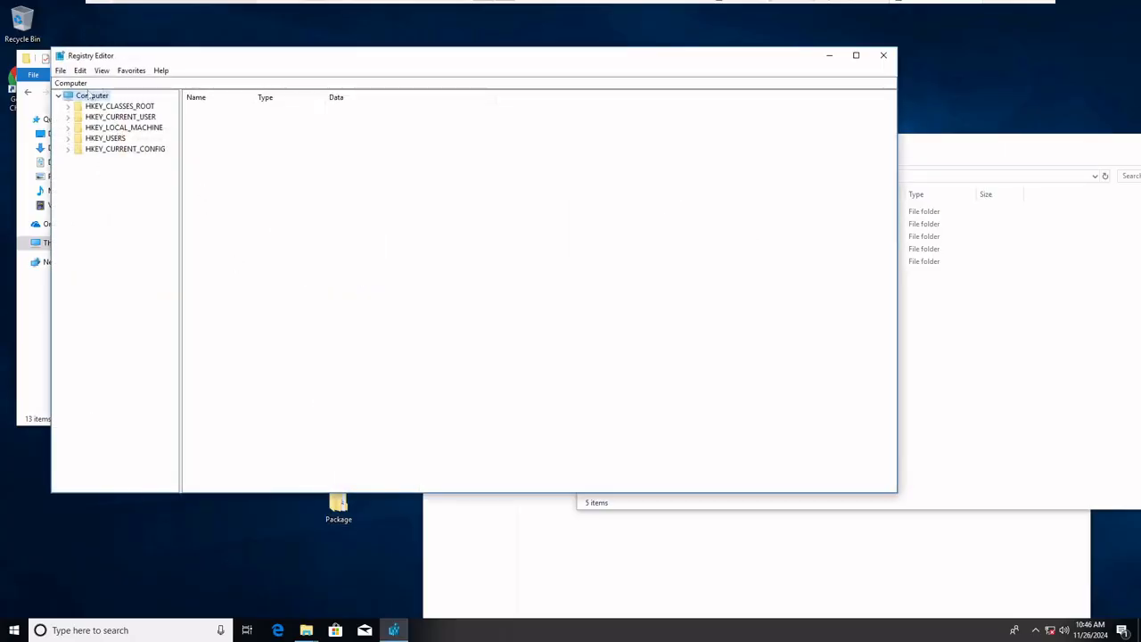
{"action": "left_click", "coordinate": [80, 71]}
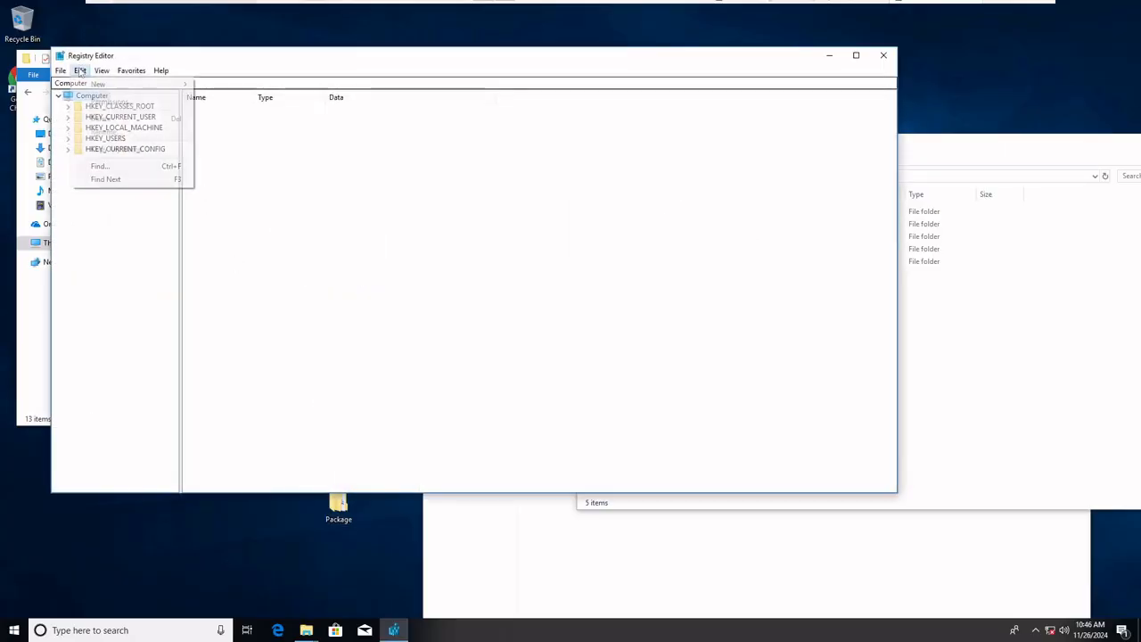
{"action": "left_click", "coordinate": [112, 167]}
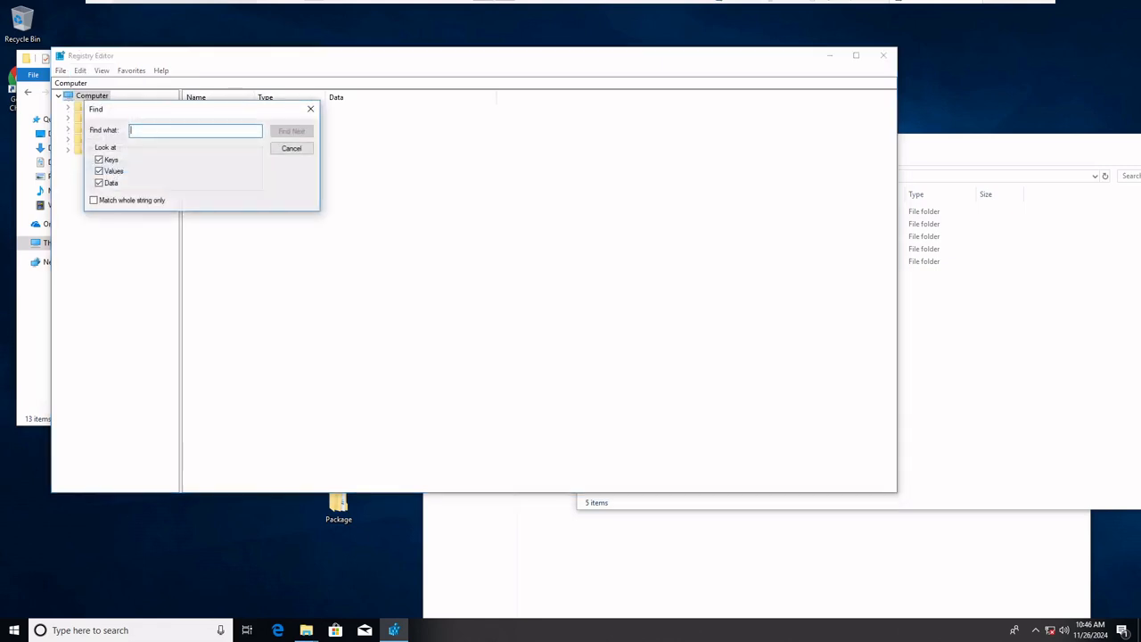
{"action": "type", "text": "google"}
{"action": "left_click", "coordinate": [289, 134]}
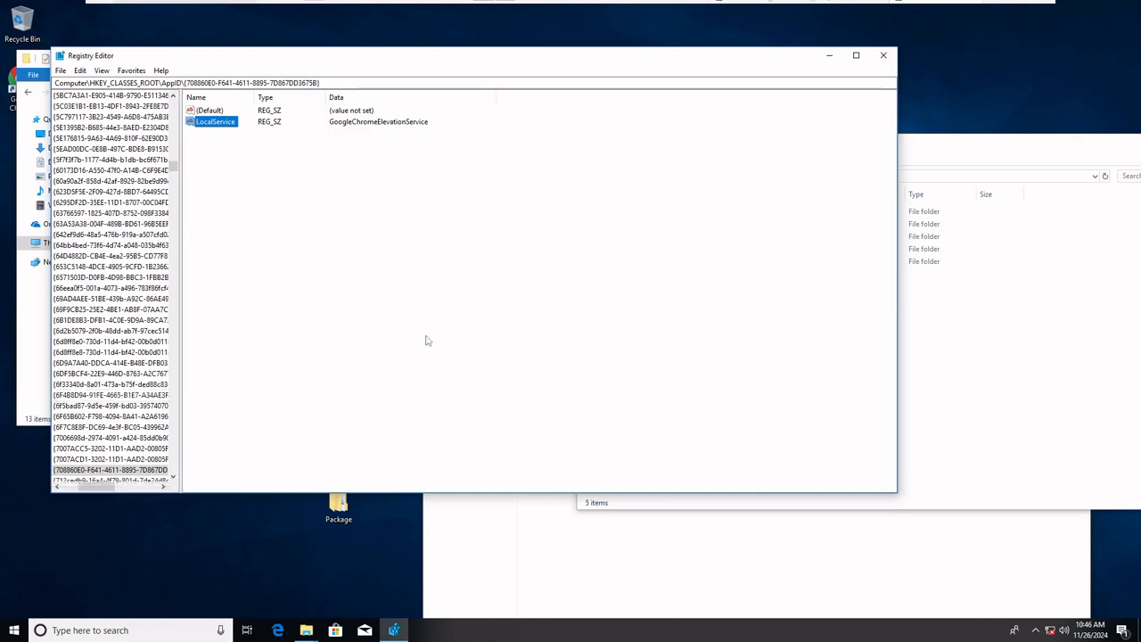
Repeat the "google" search past the AppID entries to the ChromeHTML\Application key in HKEY_CLASSES_ROOT
{"action": "key", "text": "ctrl+f"}
{"action": "key", "text": "Return"}
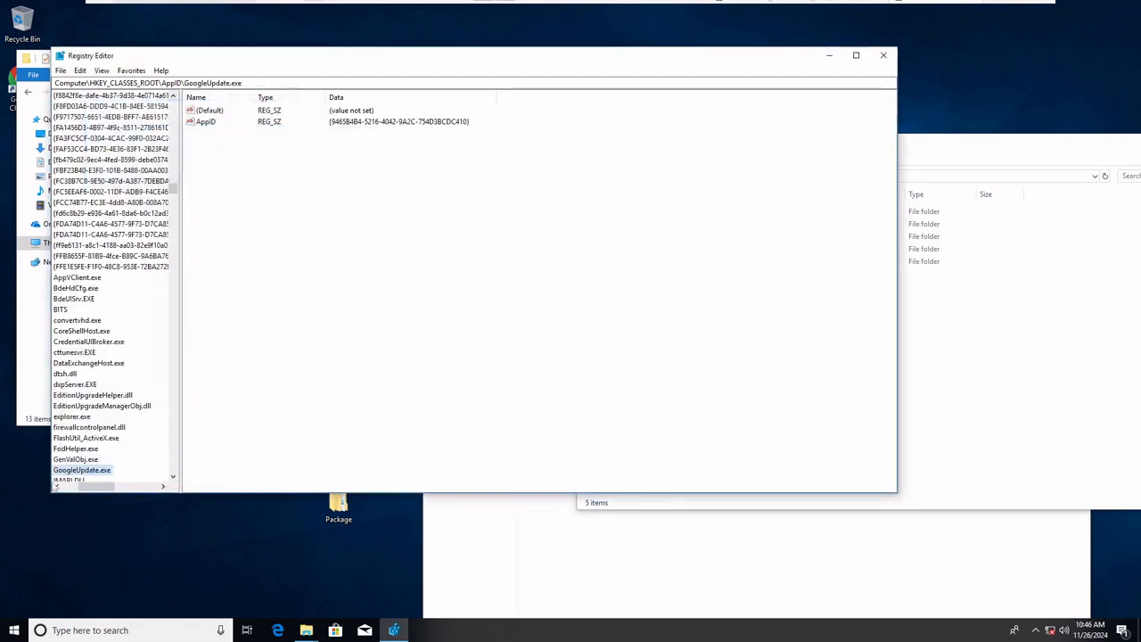
{"action": "key", "text": "ctrl+f"}
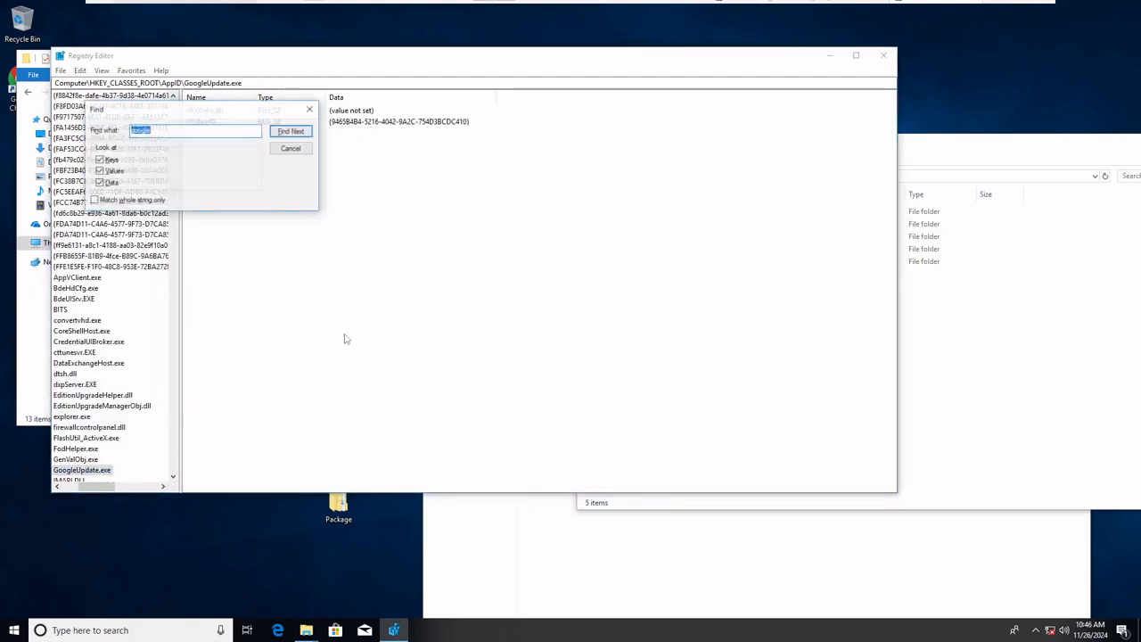
{"action": "key", "text": "Return"}
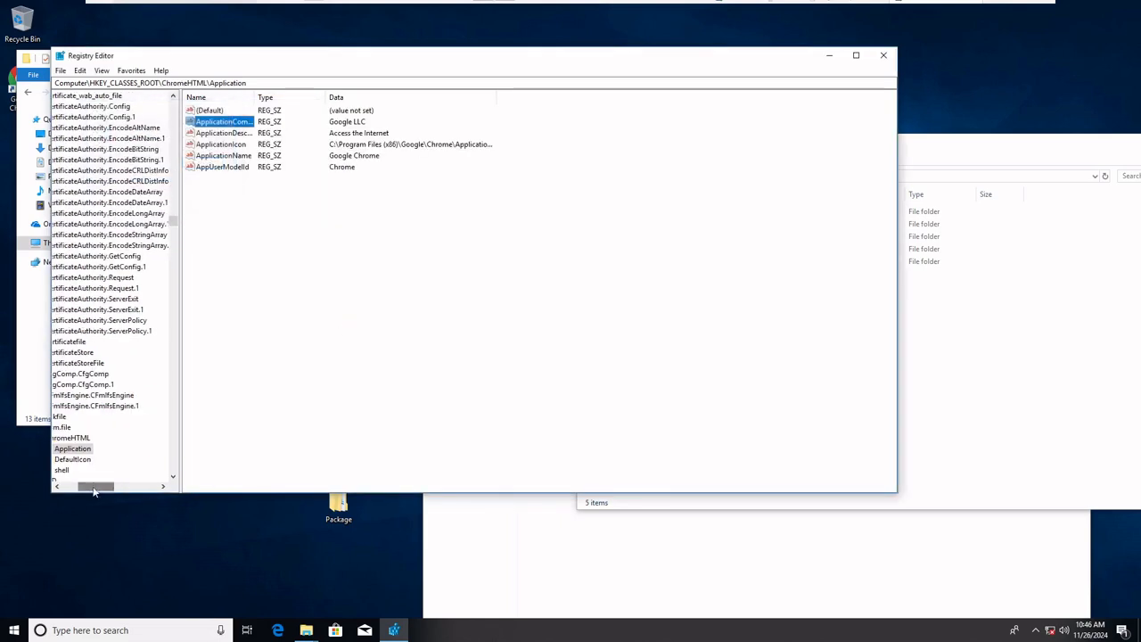
Select the HKEY_CLASSES_ROOT\ChromeHTML key and start exporting that branch under the file name GoogleRegApp
{"action": "scroll", "coordinate": [102, 489], "scroll_direction": "left", "scroll_amount": 3}
{"action": "left_click", "coordinate": [117, 437]}
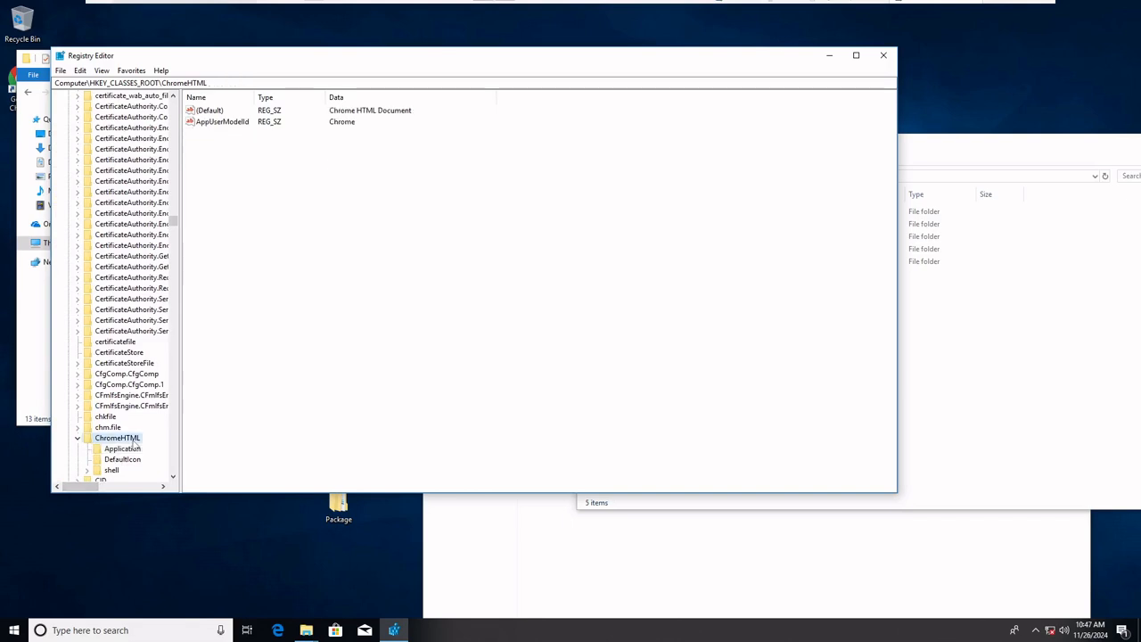
{"action": "right_click", "coordinate": [134, 445]}
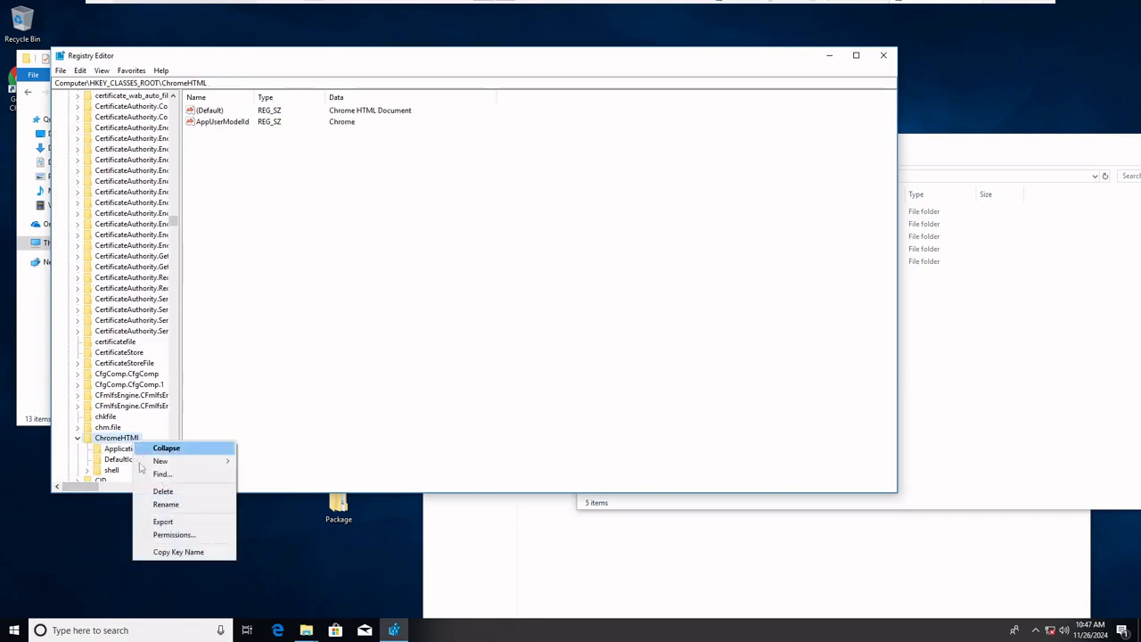
{"action": "left_click", "coordinate": [163, 522]}
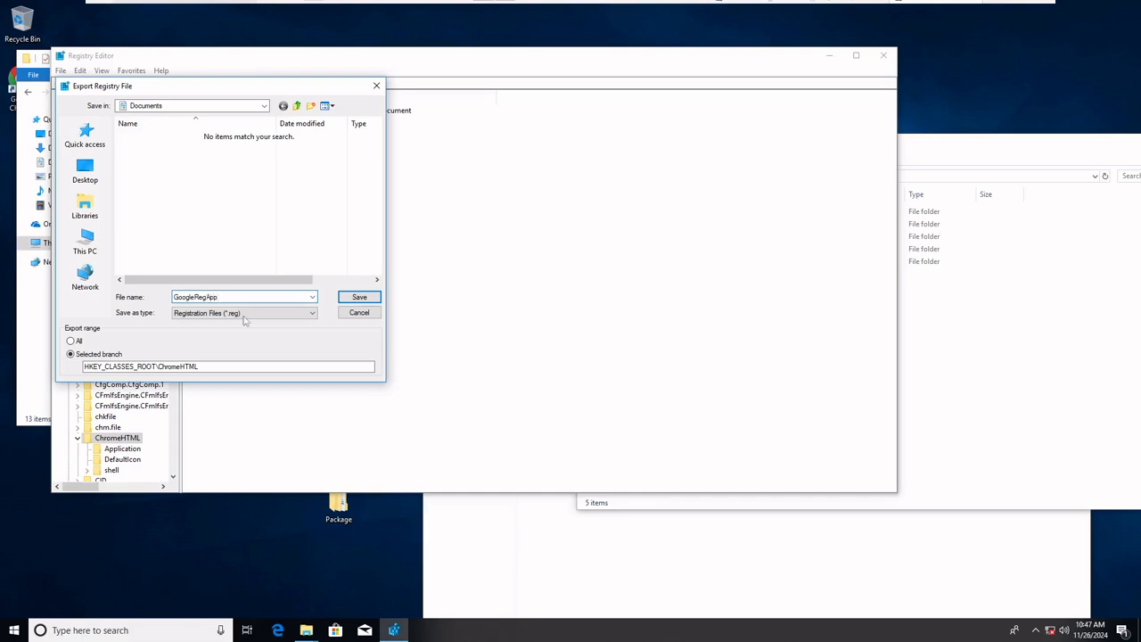
Create a Registry folder inside the desktop's Package folder and save the GoogleRegApp registration file in it
{"action": "left_click", "coordinate": [241, 109]}
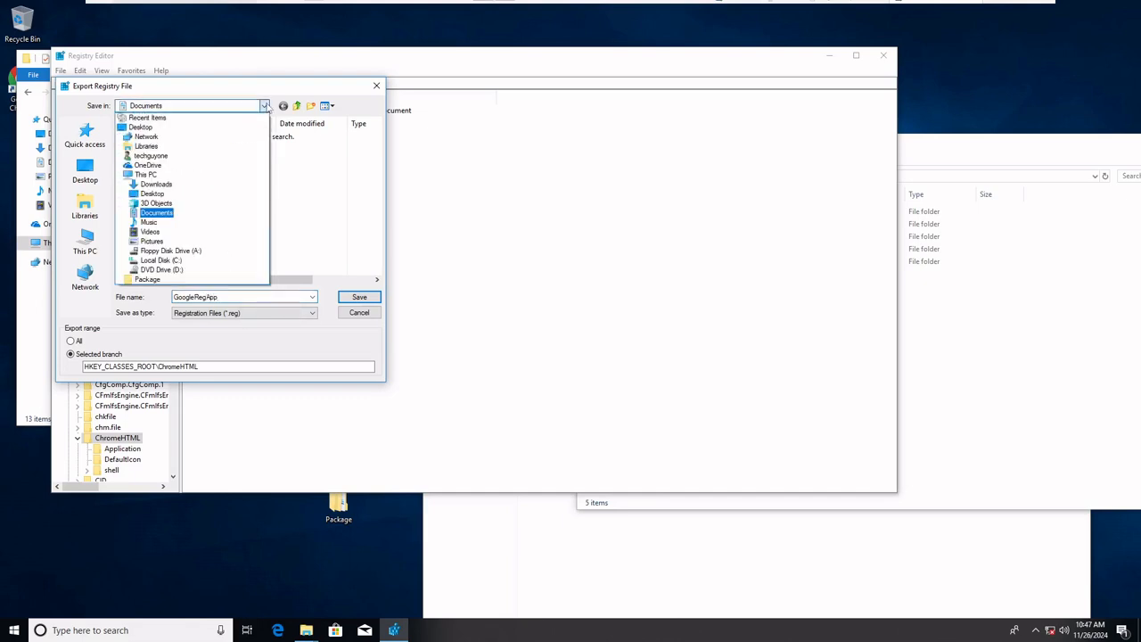
{"action": "left_click", "coordinate": [242, 110]}
{"action": "left_click", "coordinate": [89, 171]}
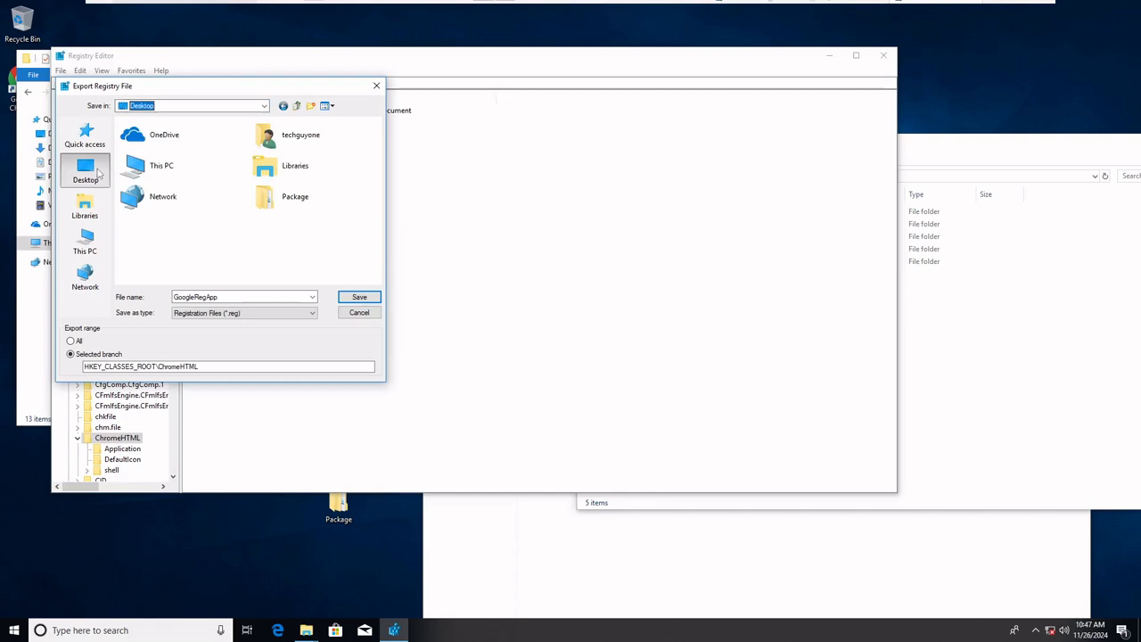
{"action": "double_click", "coordinate": [295, 213]}
{"action": "left_click", "coordinate": [312, 106]}
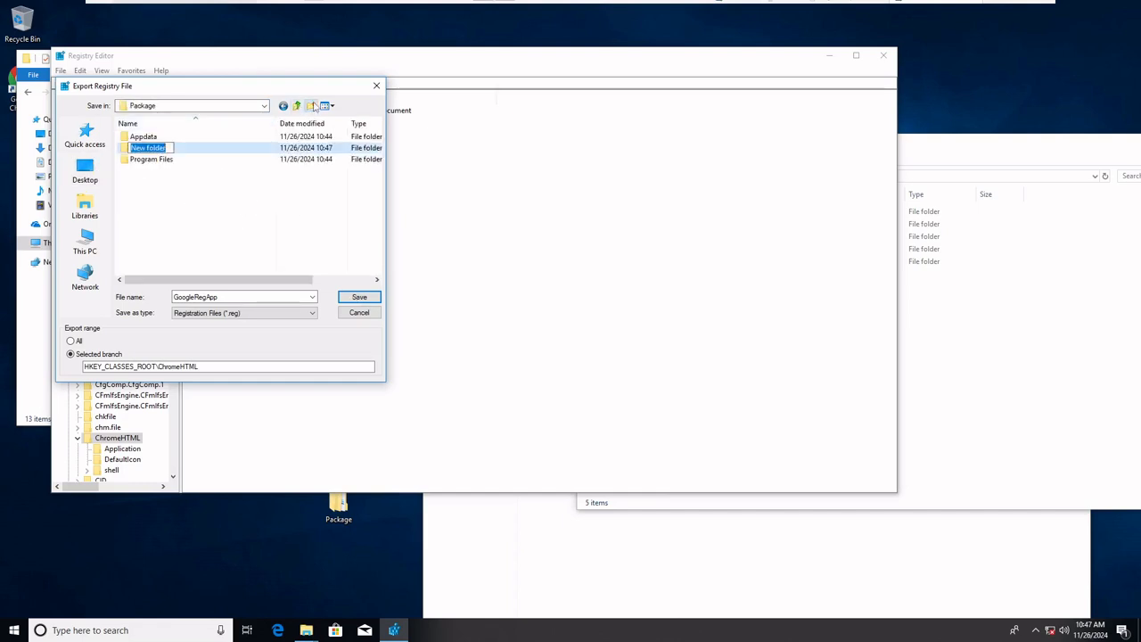
{"action": "type", "text": "Registry"}
{"action": "key", "text": "Return"}
{"action": "key", "text": "Return"}
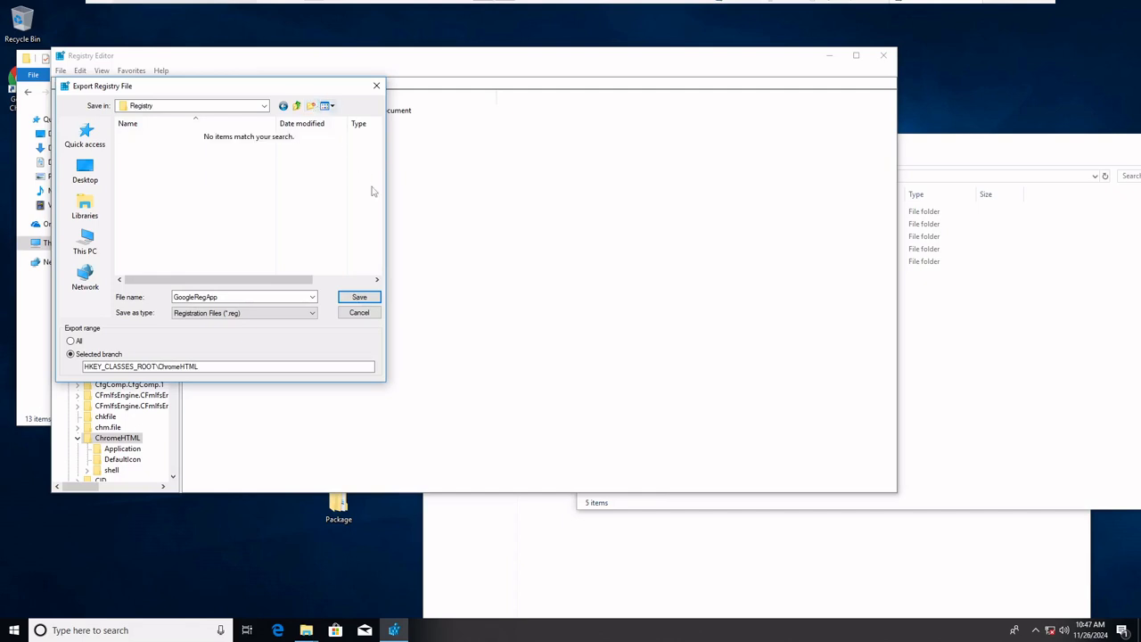
{"action": "left_click", "coordinate": [377, 298]}
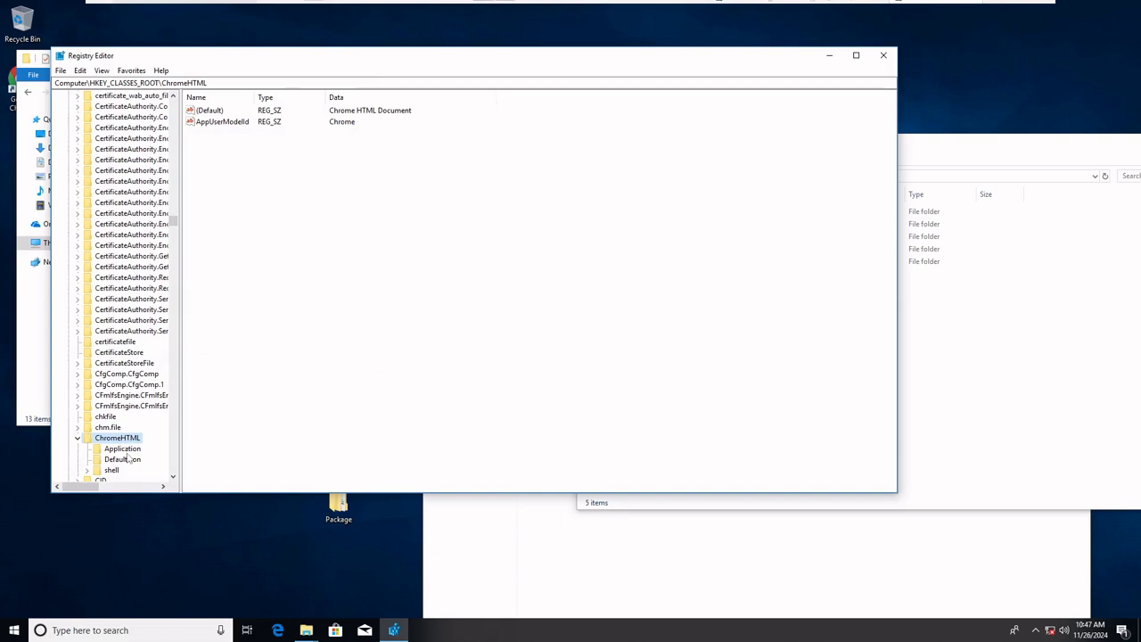
Search for further "google" entries within the ChromeHTML key, continuing from its shell subkey
{"action": "key", "text": "ctrl+f"}
{"action": "left_click", "coordinate": [291, 131]}
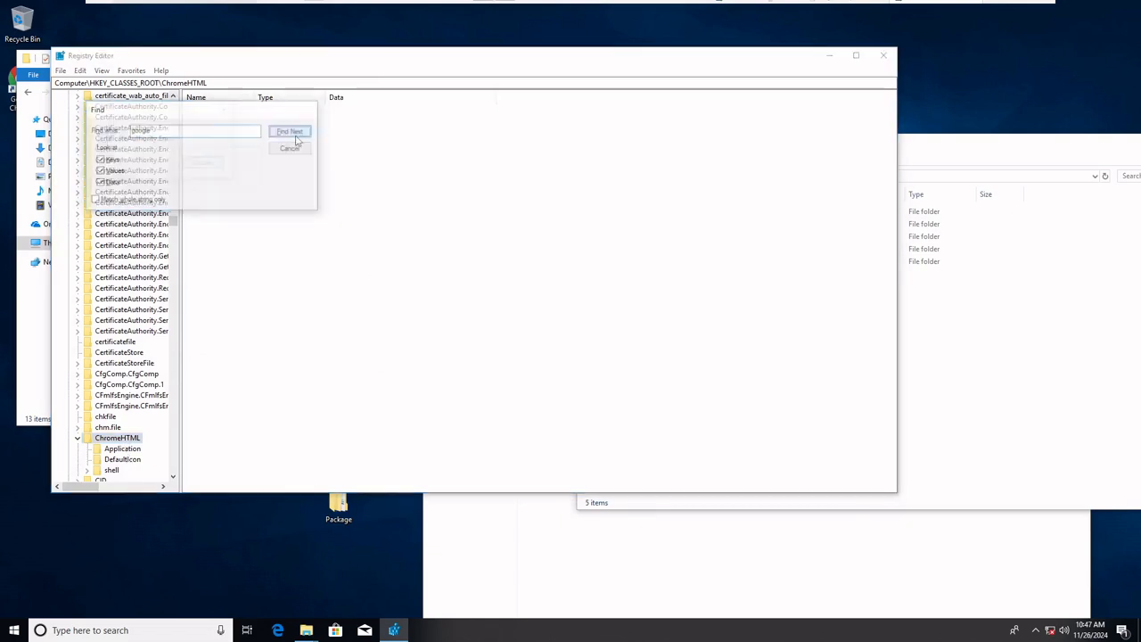
{"action": "left_click", "coordinate": [111, 469]}
{"action": "key", "text": "ctrl+f"}
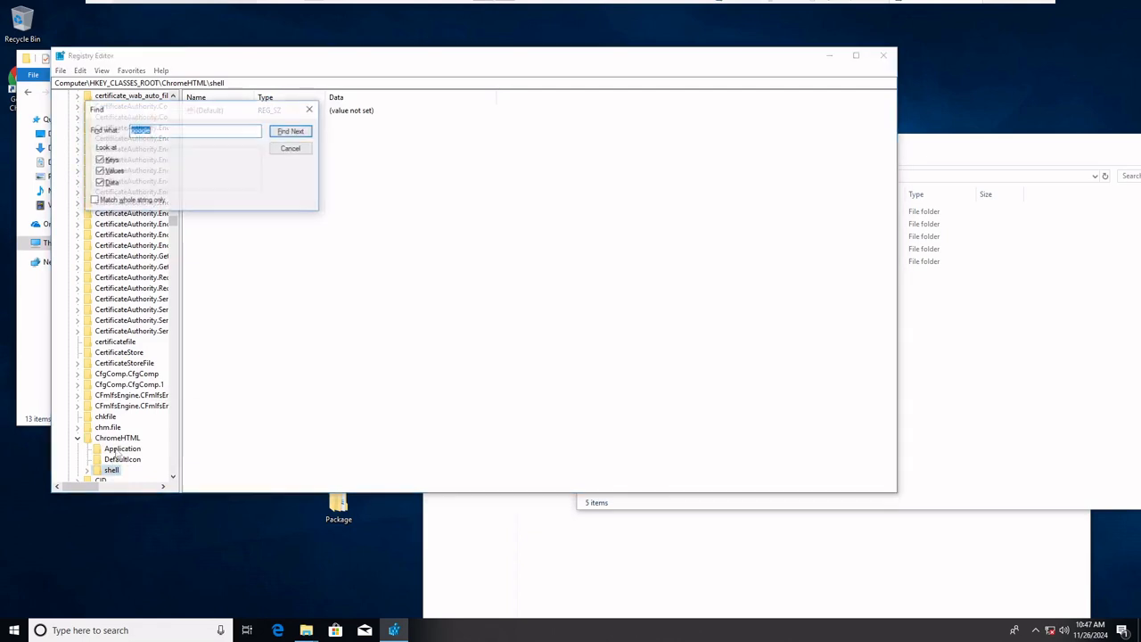
{"action": "left_click", "coordinate": [291, 131]}
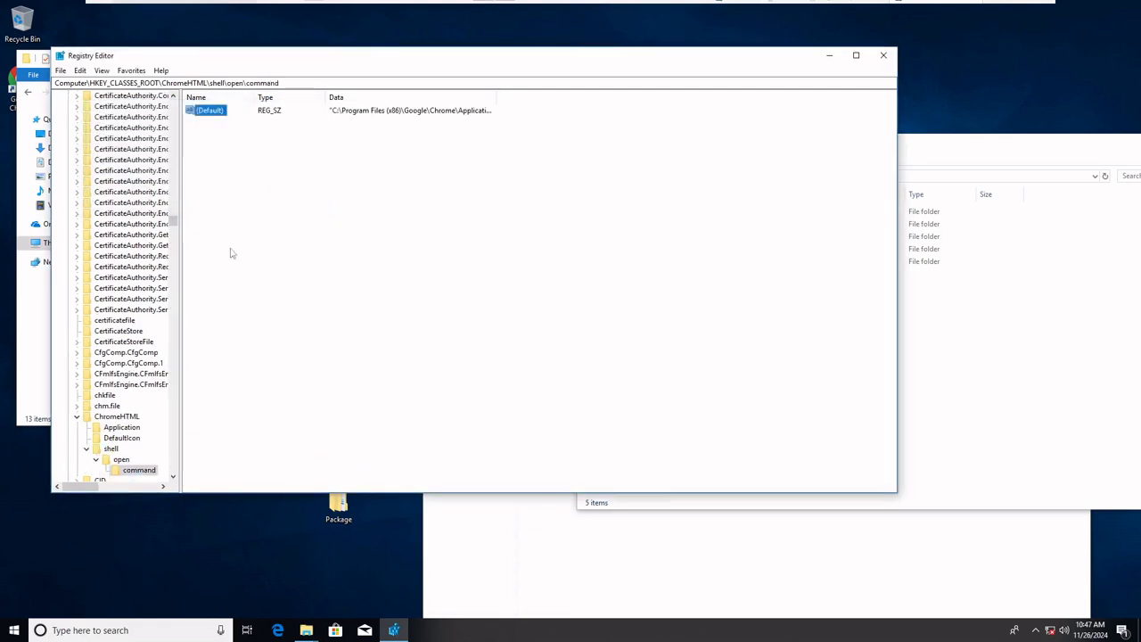
Continue the "google" search from the CID key onward through the CLSID entries
{"action": "scroll", "coordinate": [116, 410], "scroll_direction": "down", "scroll_amount": 2}
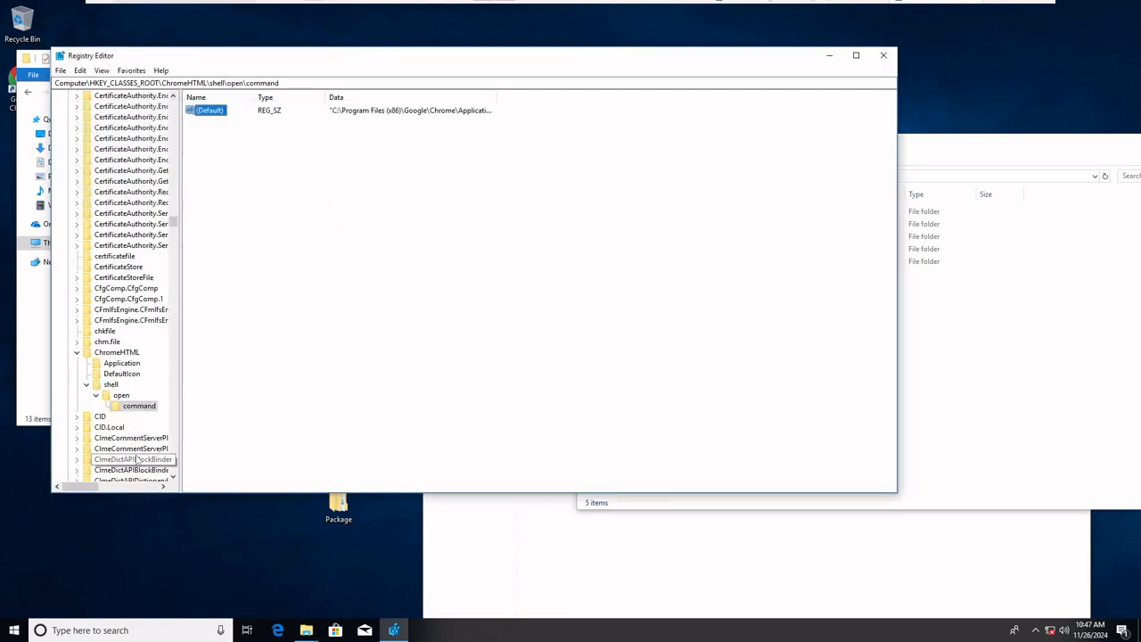
{"action": "left_click", "coordinate": [100, 416]}
{"action": "key", "text": "ctrl+f"}
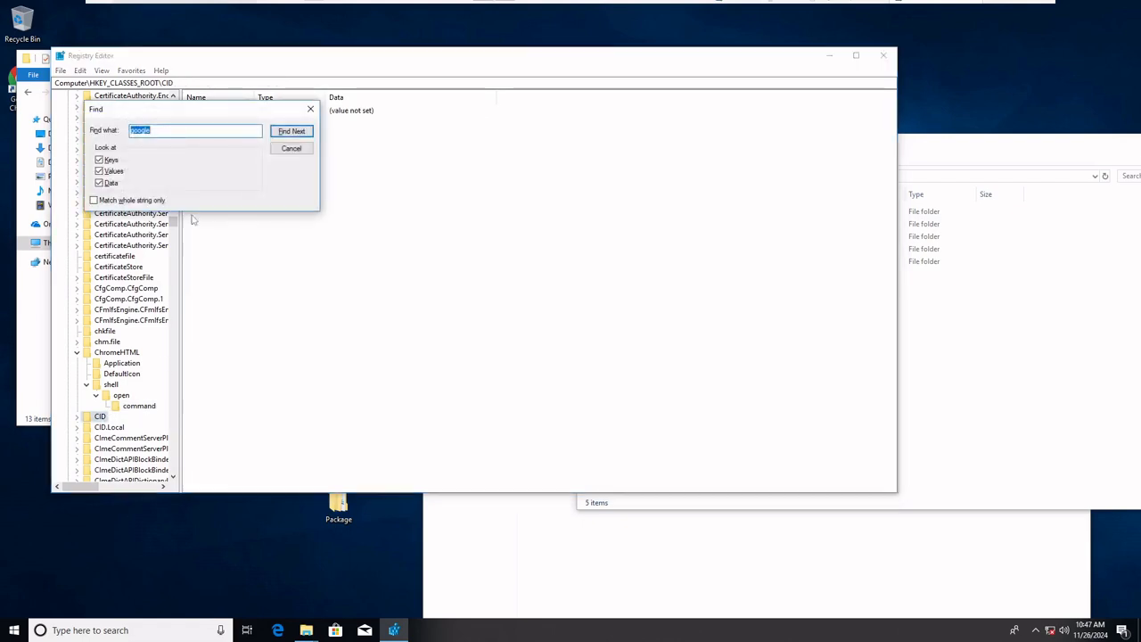
{"action": "left_click", "coordinate": [289, 134]}
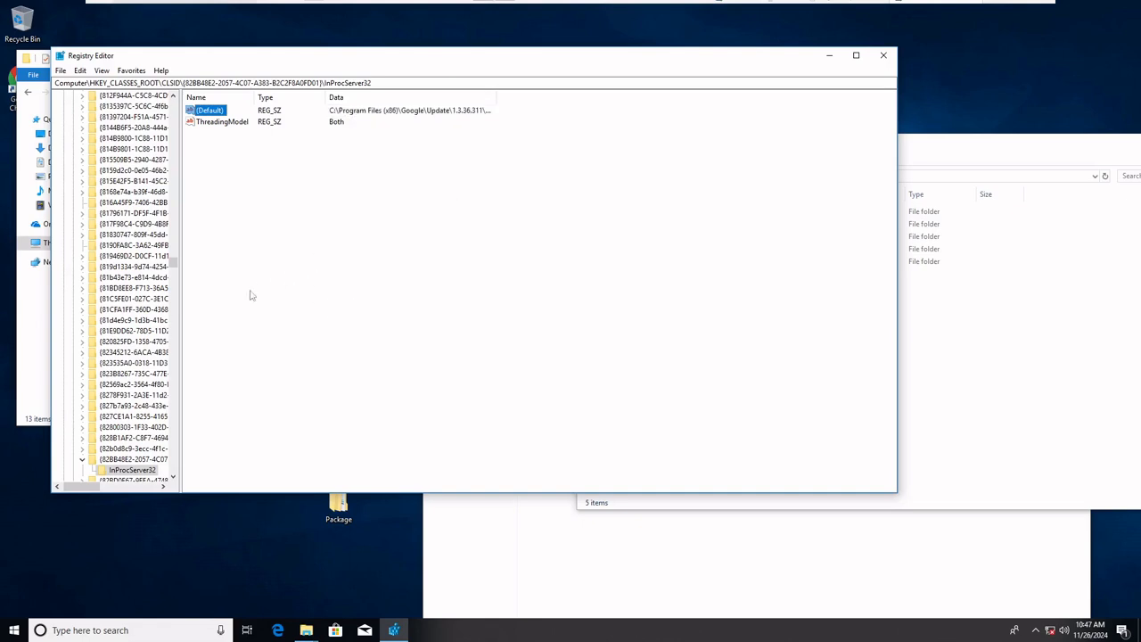
{"action": "key", "text": "ctrl+f"}
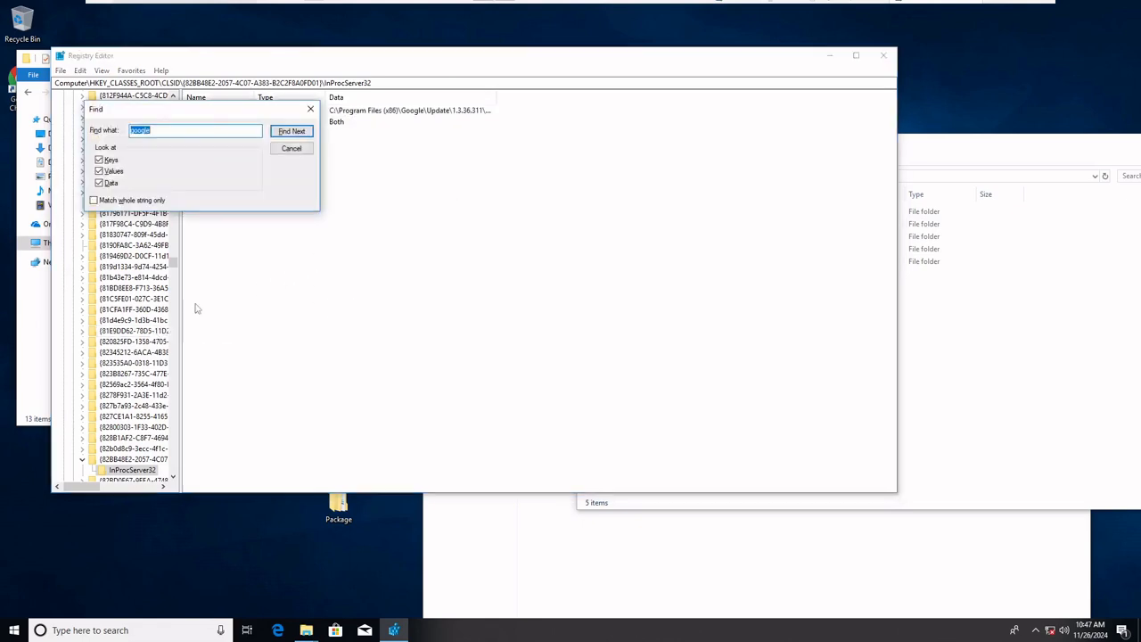
{"action": "left_click", "coordinate": [276, 132]}
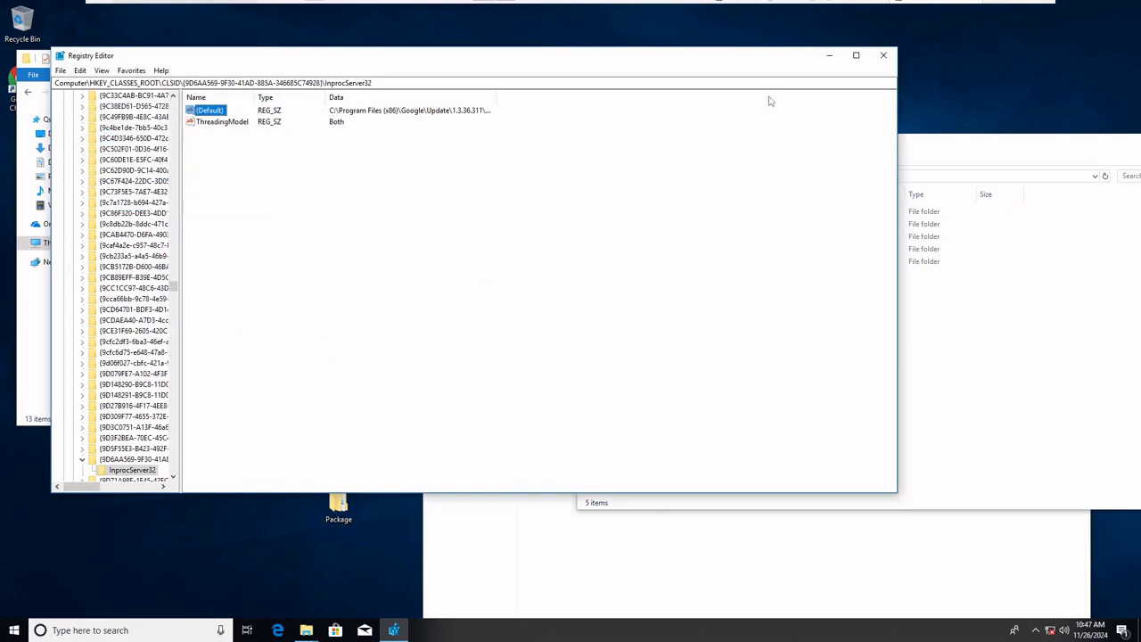
Close Registry Editor and go up from the Appdata folder to the Package folder
{"action": "left_click", "coordinate": [882, 55]}
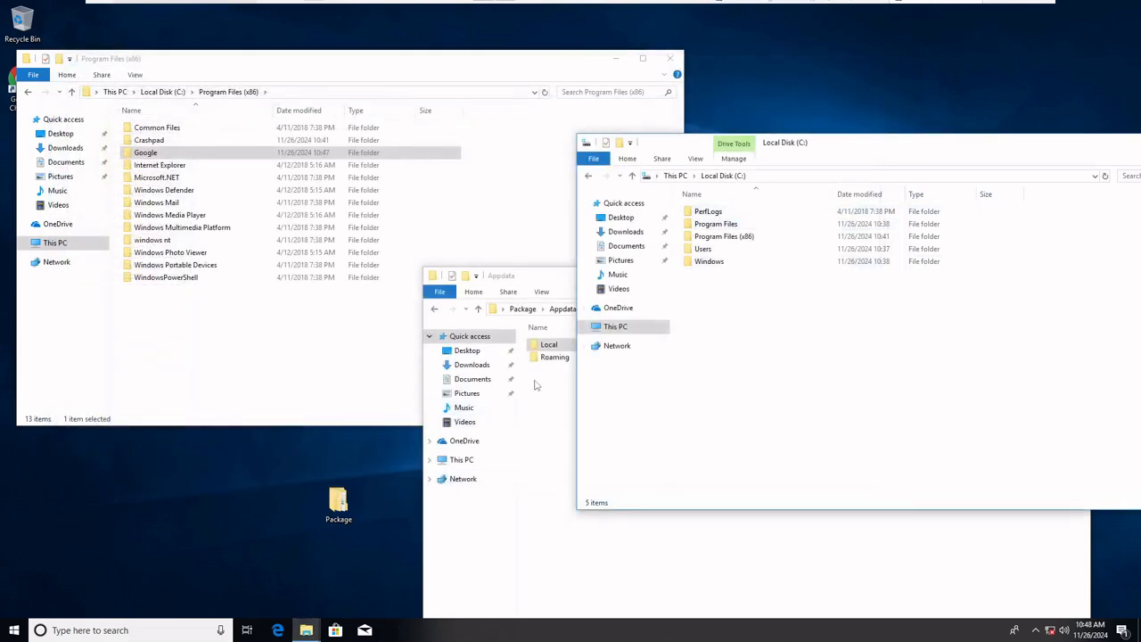
{"action": "left_click", "coordinate": [540, 488]}
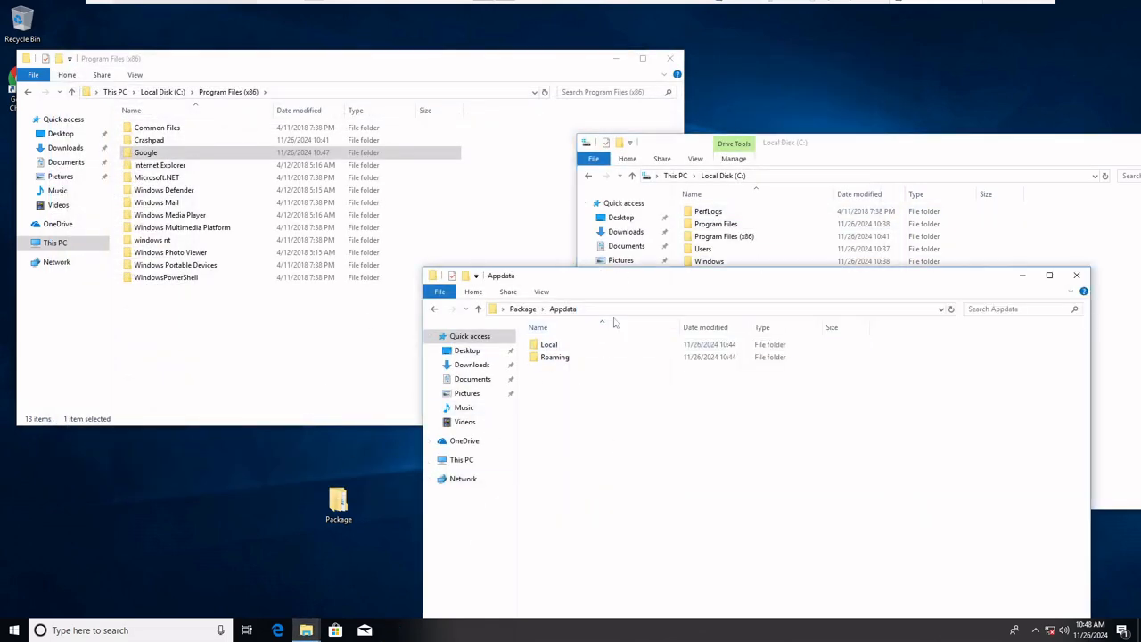
{"action": "left_click", "coordinate": [522, 308]}
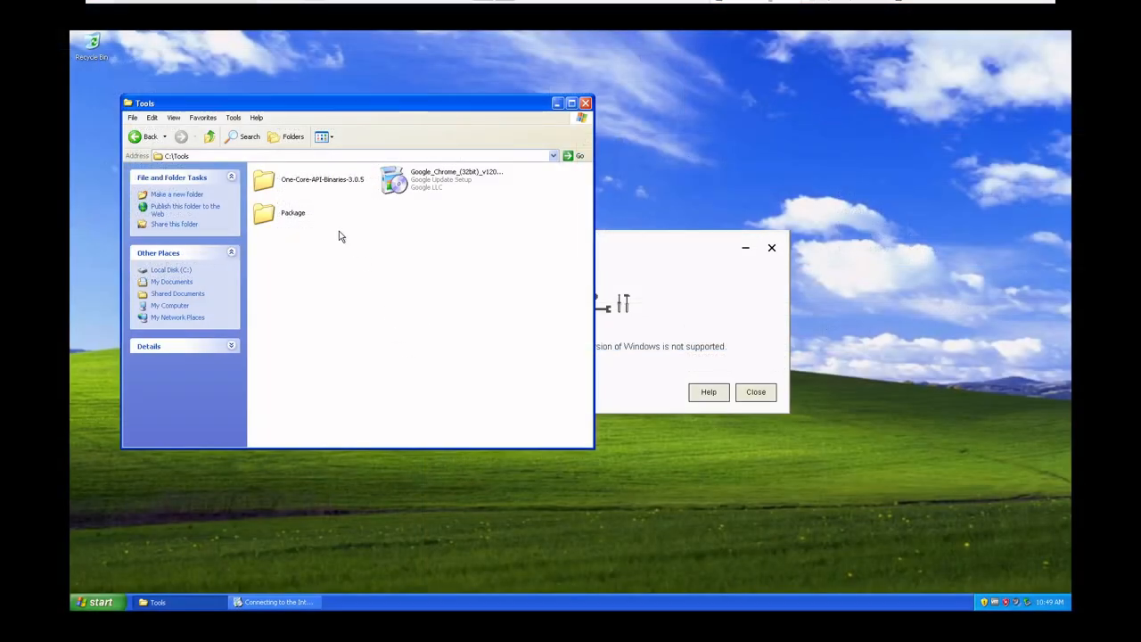
On Windows XP, open C:\Tools\Package\Program Files and place a second window showing C:\Program Files beside it
{"action": "double_click", "coordinate": [292, 213]}
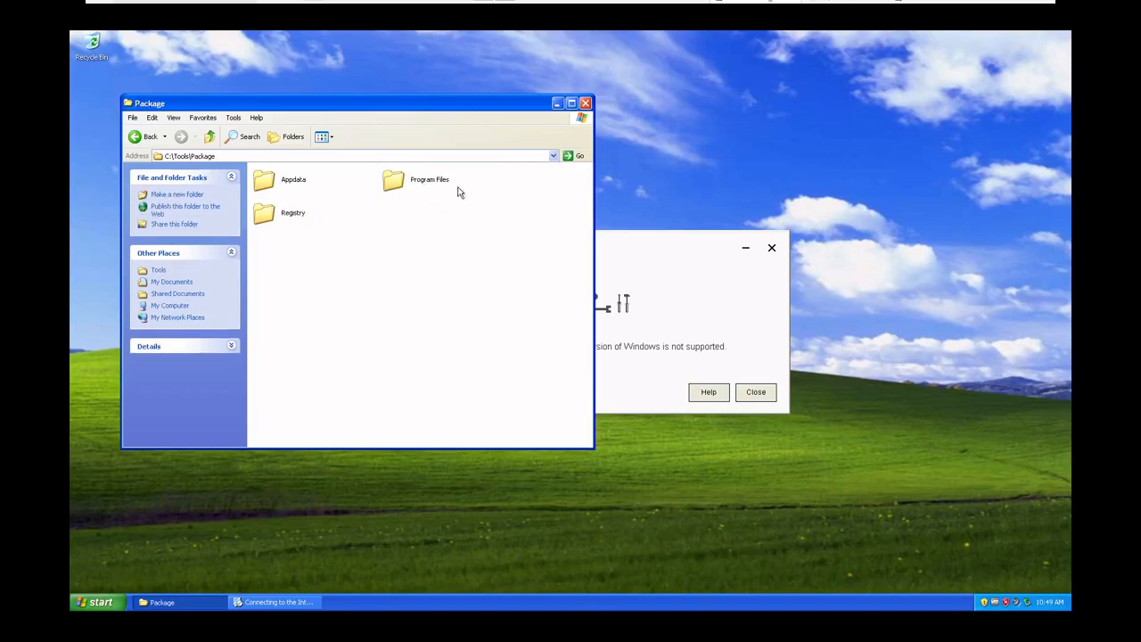
{"action": "double_click", "coordinate": [430, 184]}
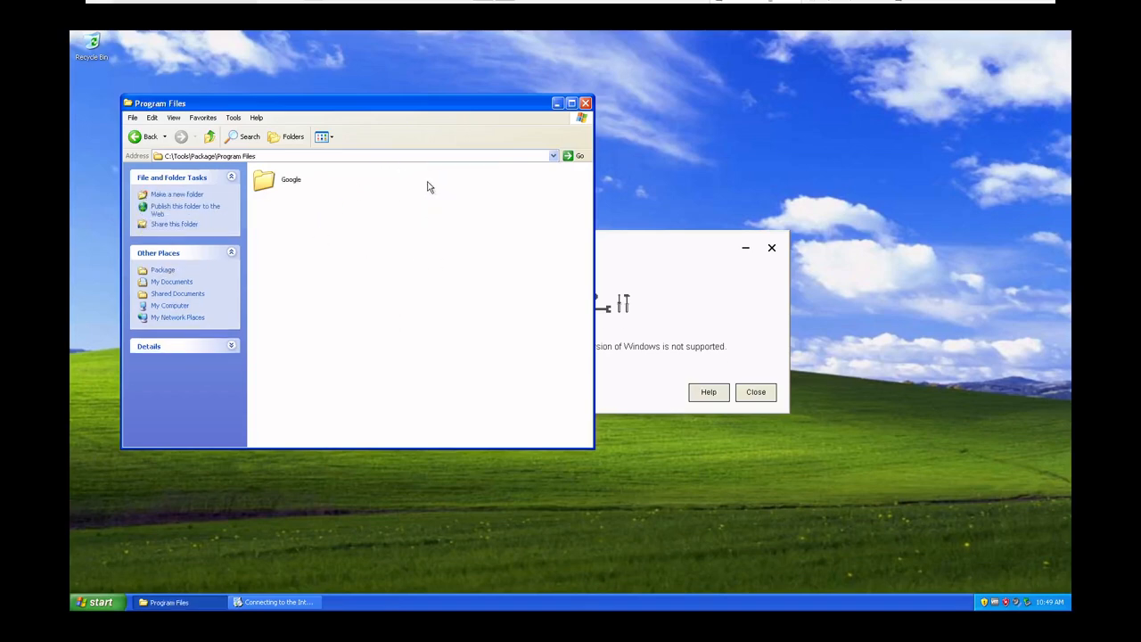
{"action": "left_click", "coordinate": [97, 602]}
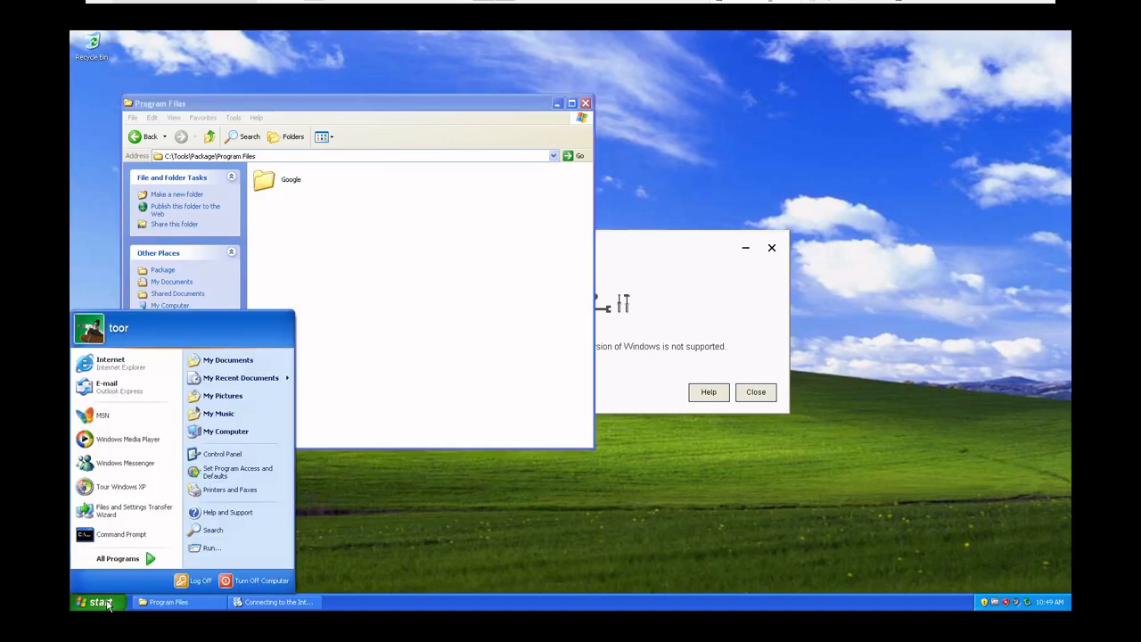
{"action": "left_click", "coordinate": [229, 442]}
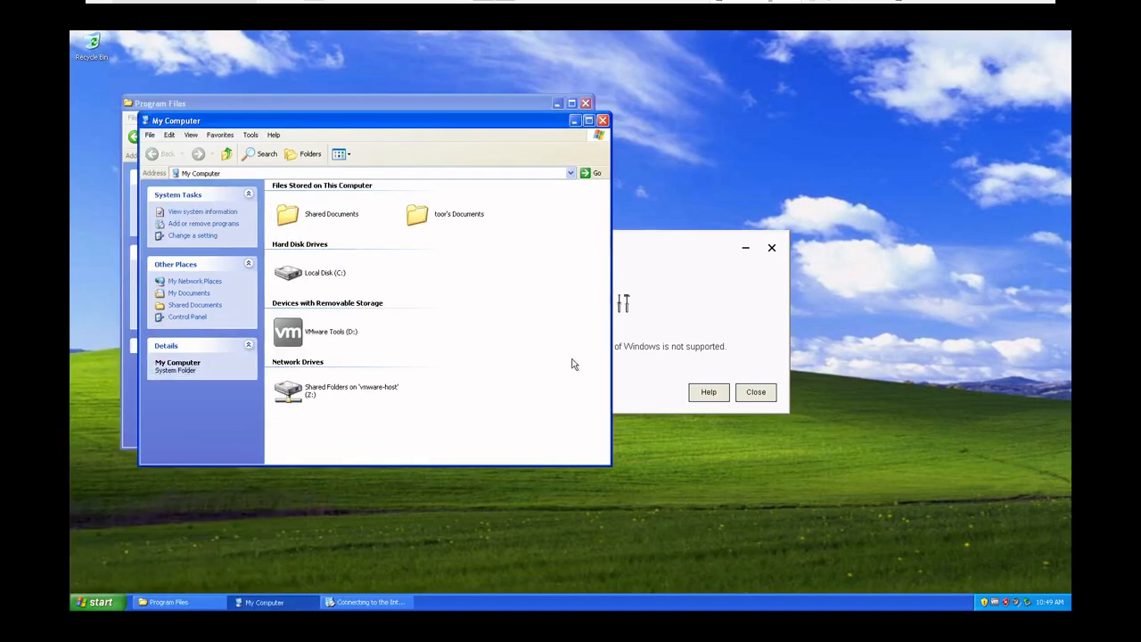
{"action": "double_click", "coordinate": [308, 278]}
{"action": "double_click", "coordinate": [432, 199]}
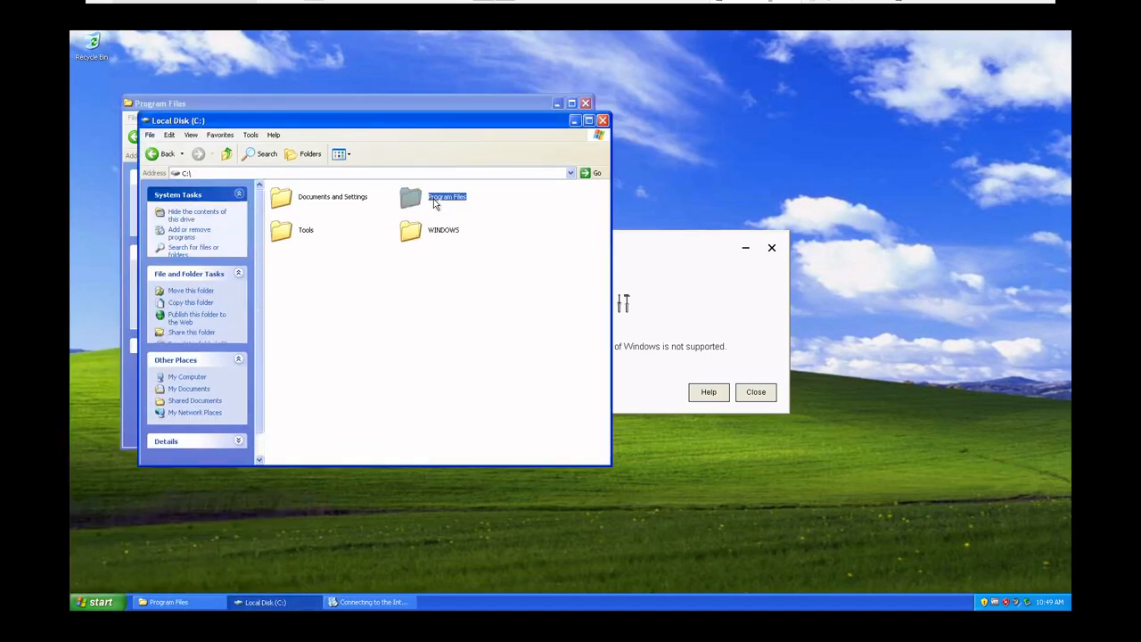
{"action": "left_click", "coordinate": [314, 266]}
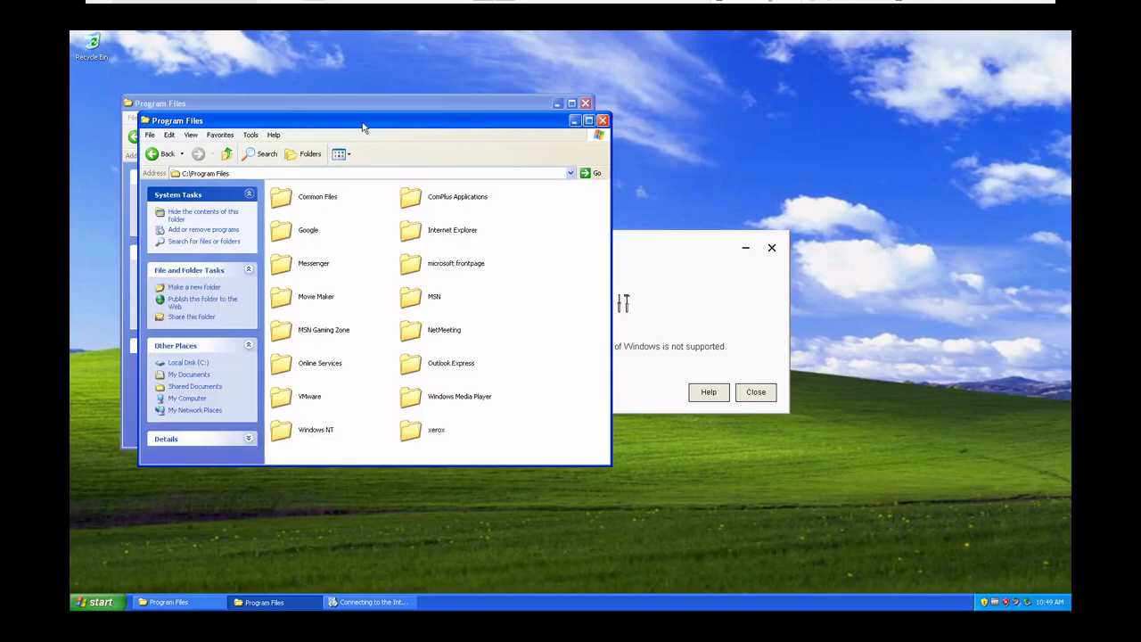
{"action": "left_click_drag", "start_coordinate": [362, 127], "coordinate": [663, 124]}
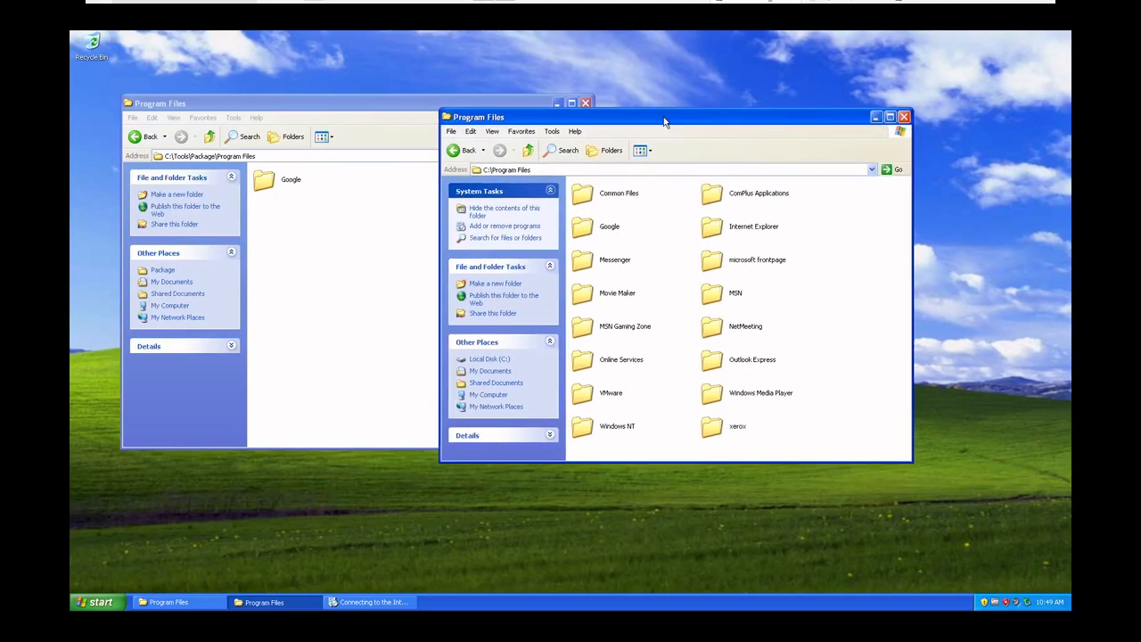
Try to copy the packaged Google folder into C:\Program Files, replacing all existing files
{"action": "right_click", "coordinate": [288, 185]}
{"action": "left_click", "coordinate": [333, 258]}
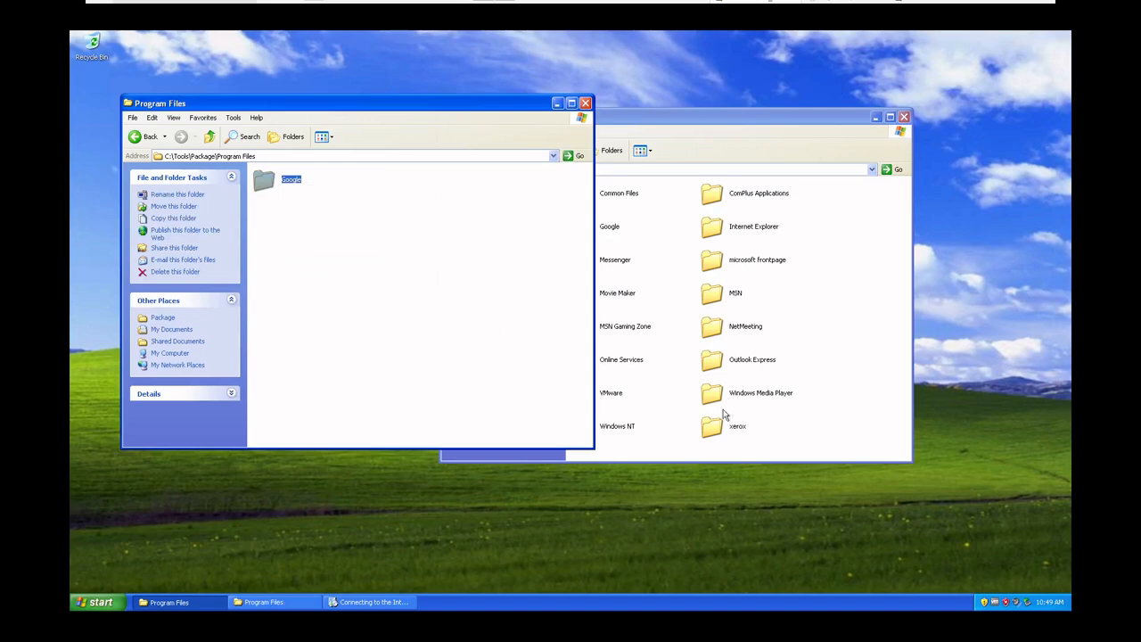
{"action": "right_click", "coordinate": [802, 434]}
{"action": "left_click", "coordinate": [822, 479]}
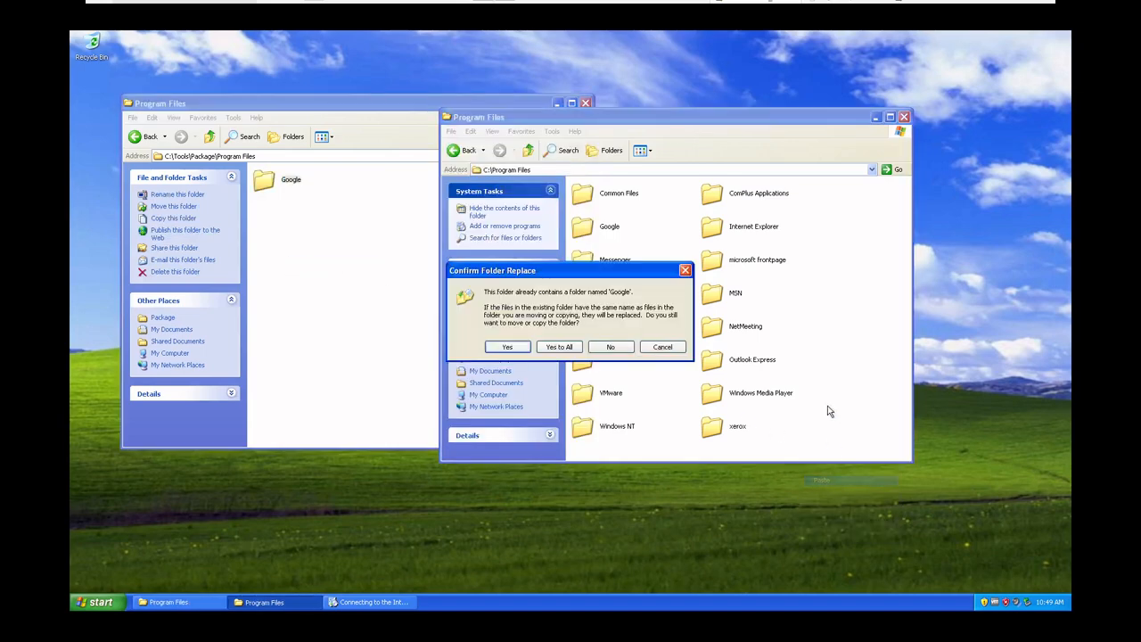
{"action": "left_click", "coordinate": [559, 347]}
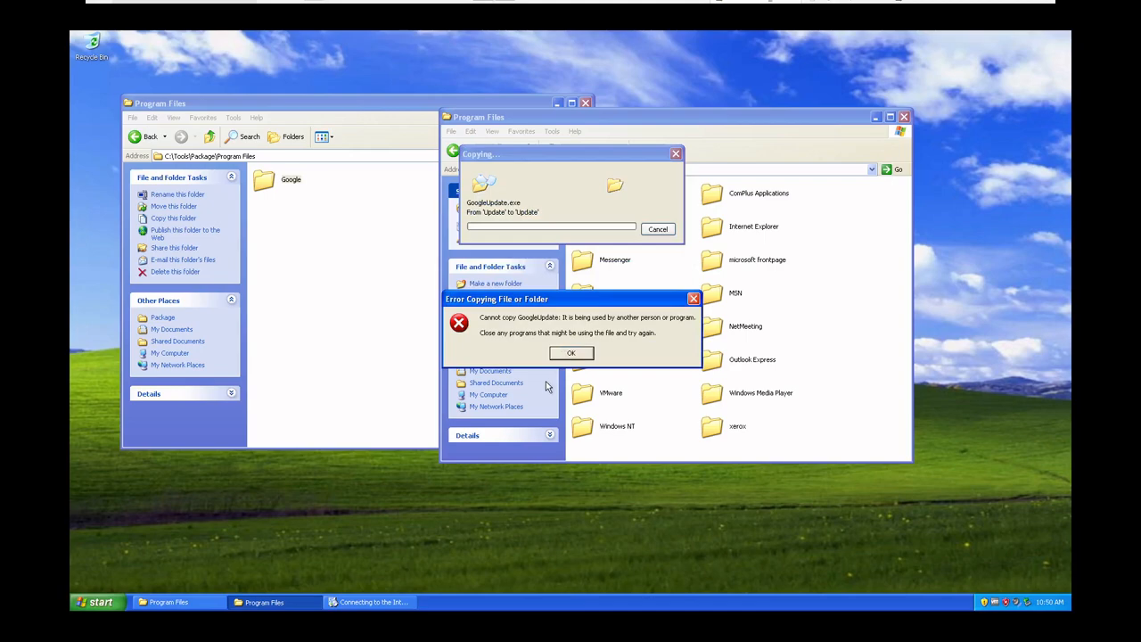
{"action": "left_click", "coordinate": [563, 357]}
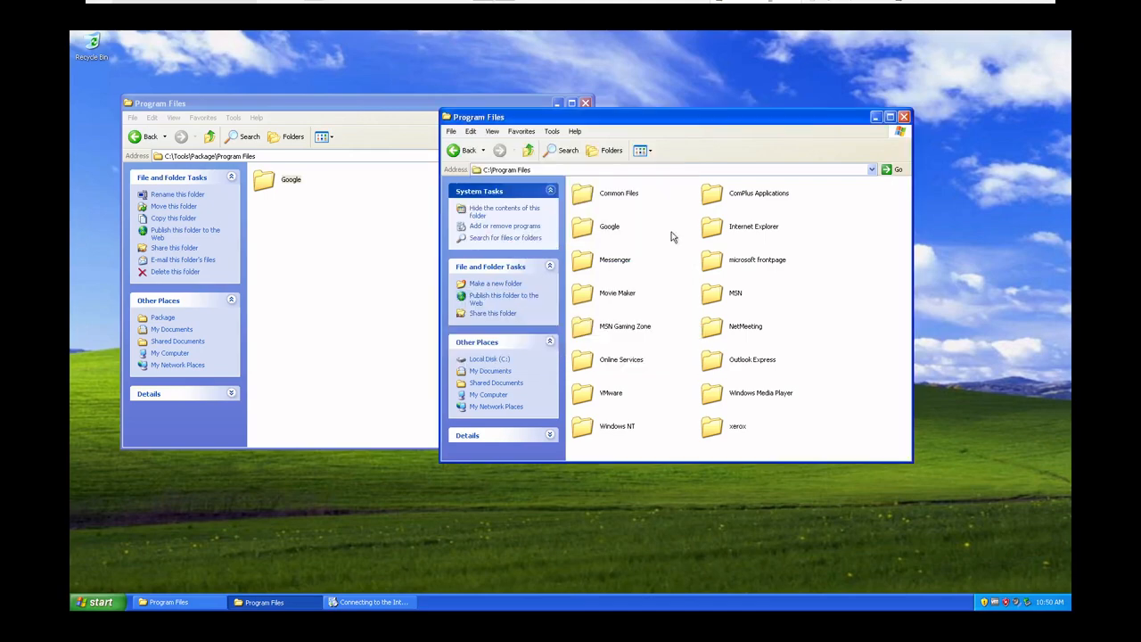
Copy the Google folder from C:\Tools\Package\Program Files into C:\Program Files again, replacing the existing one
{"action": "left_click_drag", "start_coordinate": [739, 126], "coordinate": [724, 170]}
{"action": "left_click", "coordinate": [757, 392]}
{"action": "right_click", "coordinate": [282, 179]}
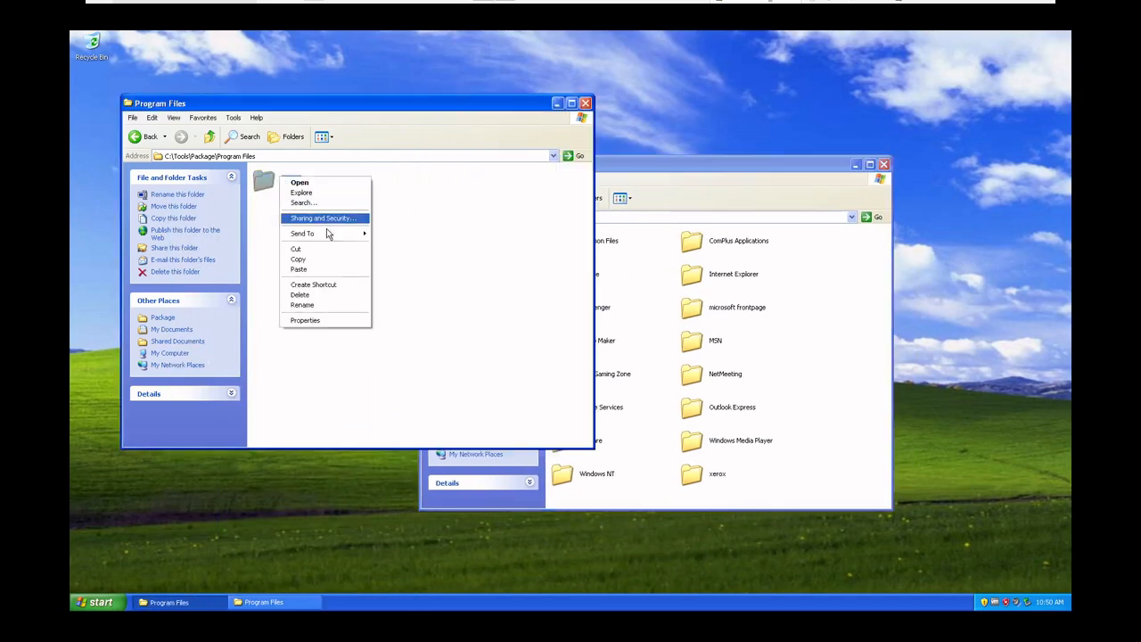
{"action": "left_click", "coordinate": [331, 260]}
{"action": "left_click", "coordinate": [813, 413]}
{"action": "right_click", "coordinate": [814, 413]}
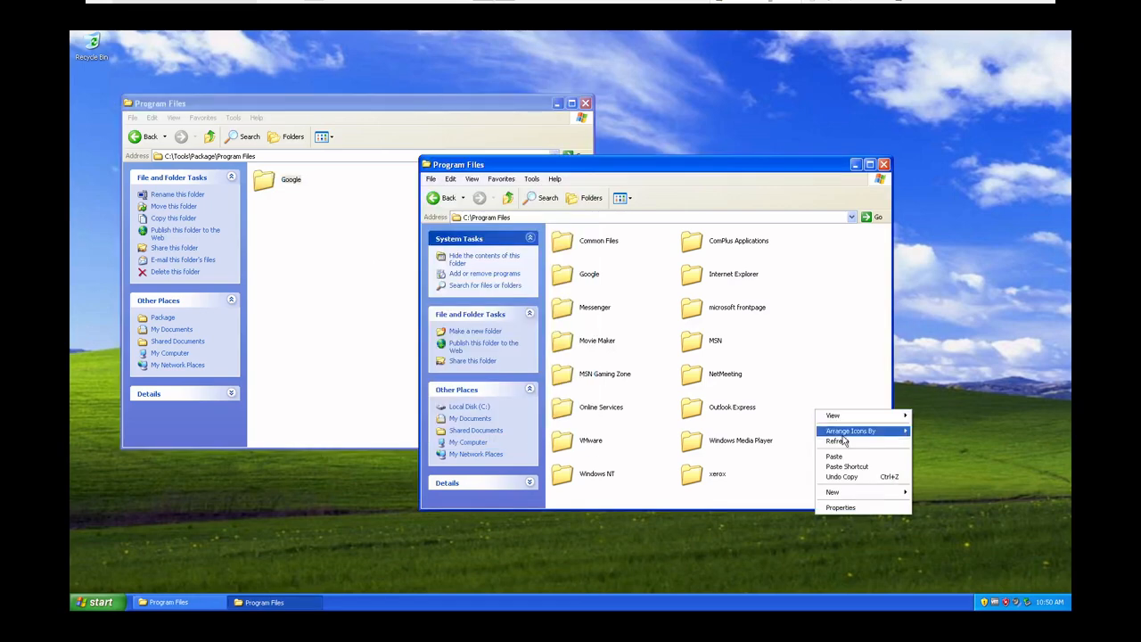
{"action": "left_click", "coordinate": [848, 458]}
{"action": "left_click", "coordinate": [561, 348]}
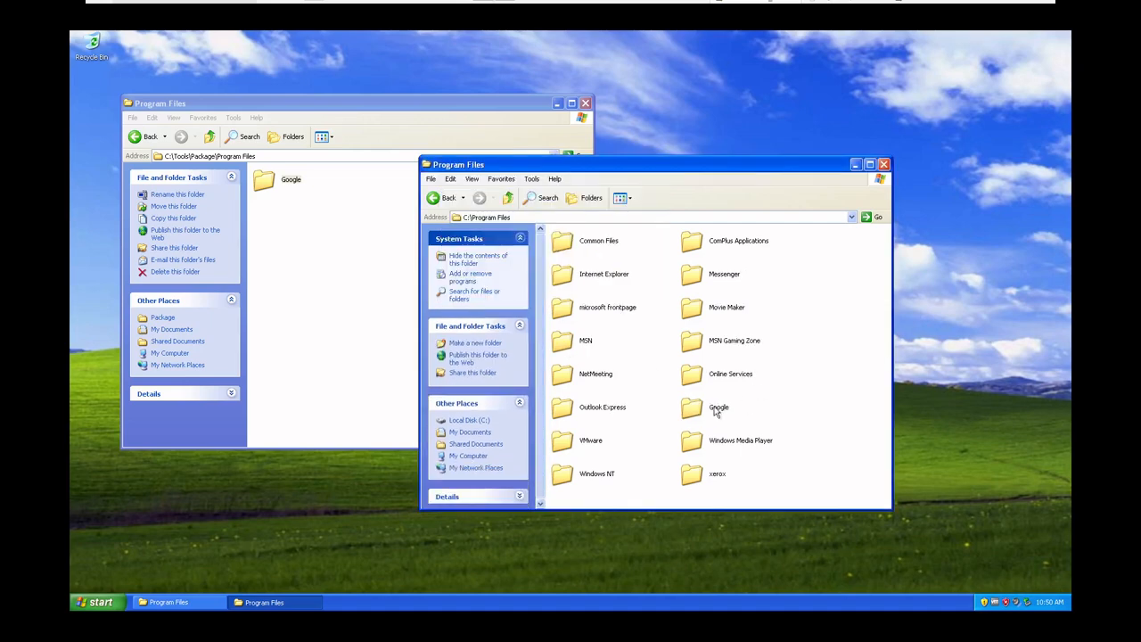
Create a desktop shortcut to the chrome program in C:\Program Files\Google\Chrome\Application
{"action": "double_click", "coordinate": [711, 408]}
{"action": "double_click", "coordinate": [574, 250]}
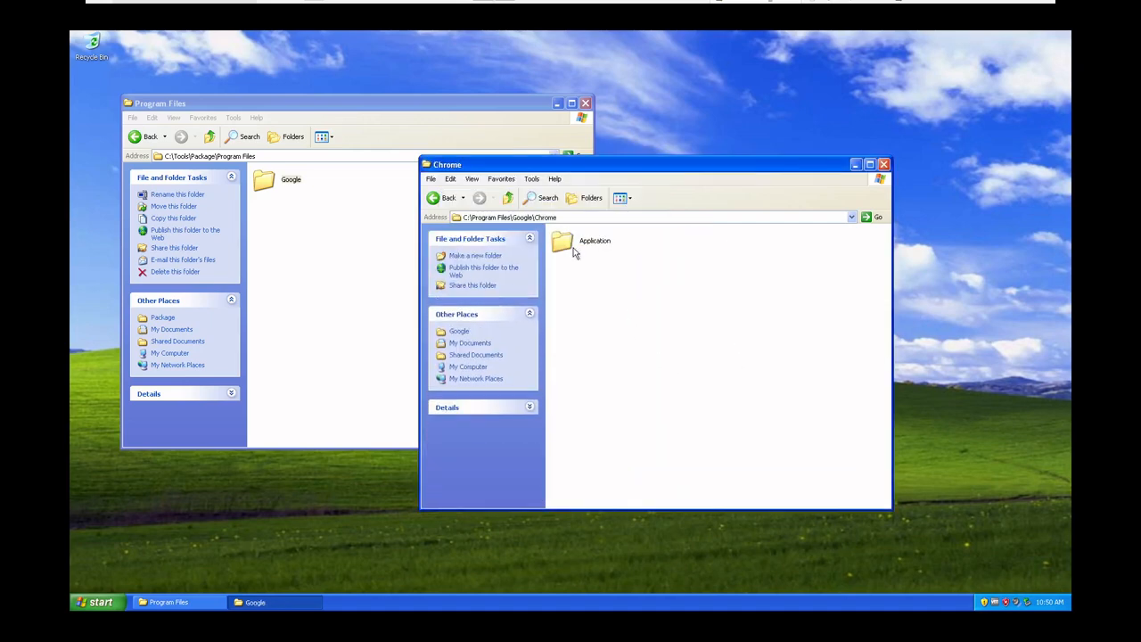
{"action": "double_click", "coordinate": [574, 249]}
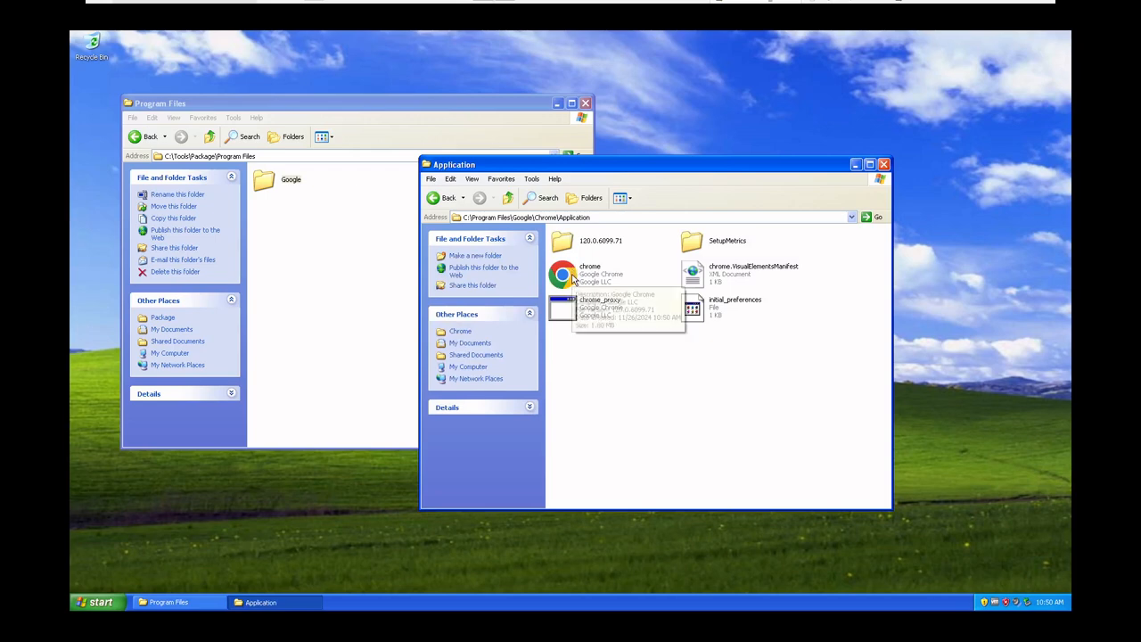
{"action": "right_click", "coordinate": [574, 277]}
{"action": "left_click", "coordinate": [590, 341]}
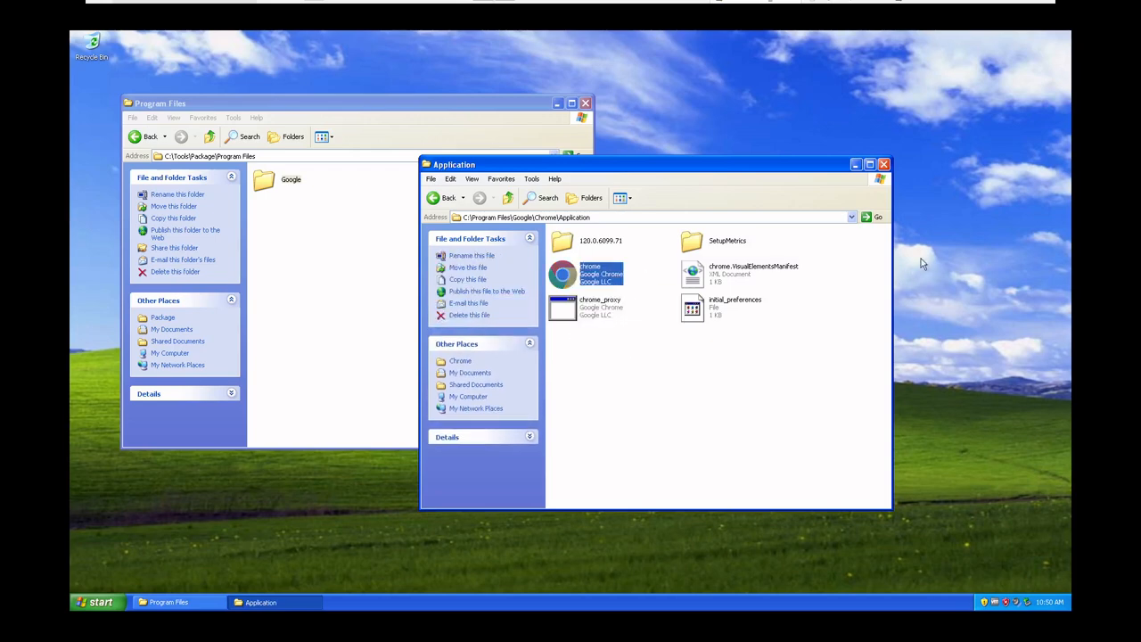
{"action": "right_click", "coordinate": [927, 253]}
{"action": "left_click", "coordinate": [959, 292]}
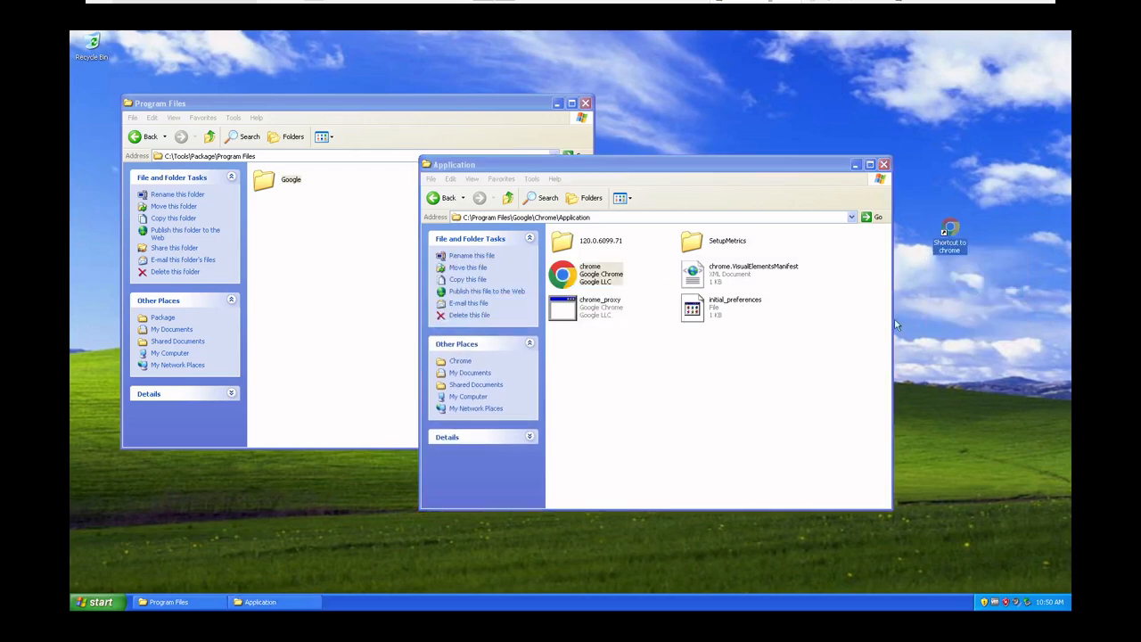
Go to the package's Appdata\Local folder and select the Google folder inside it
{"action": "left_click", "coordinate": [211, 136]}
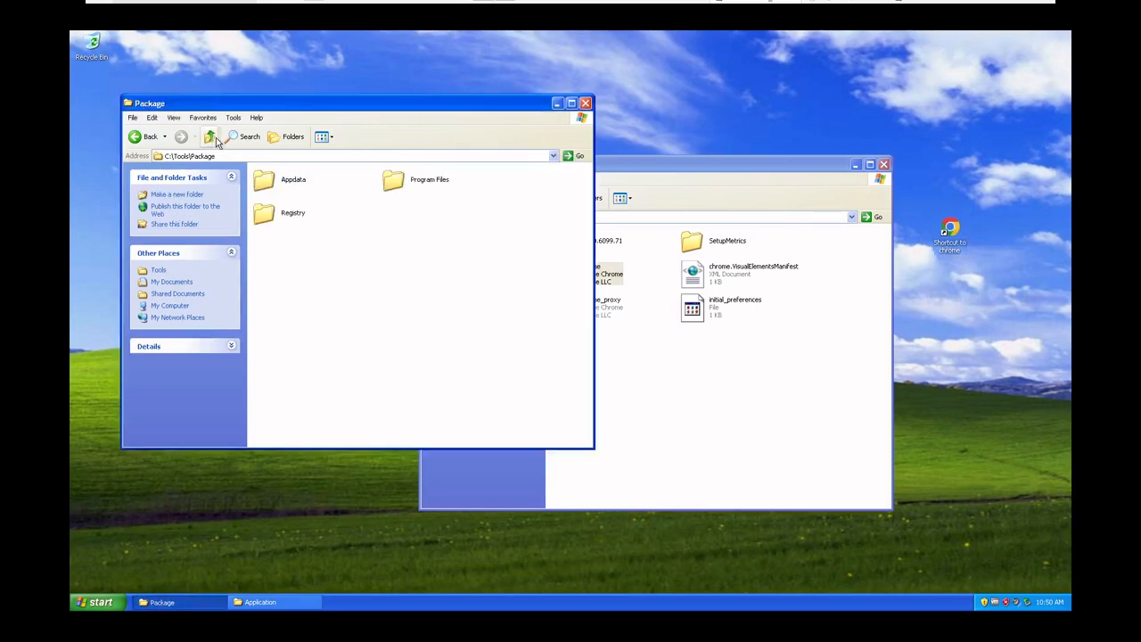
{"action": "double_click", "coordinate": [294, 181]}
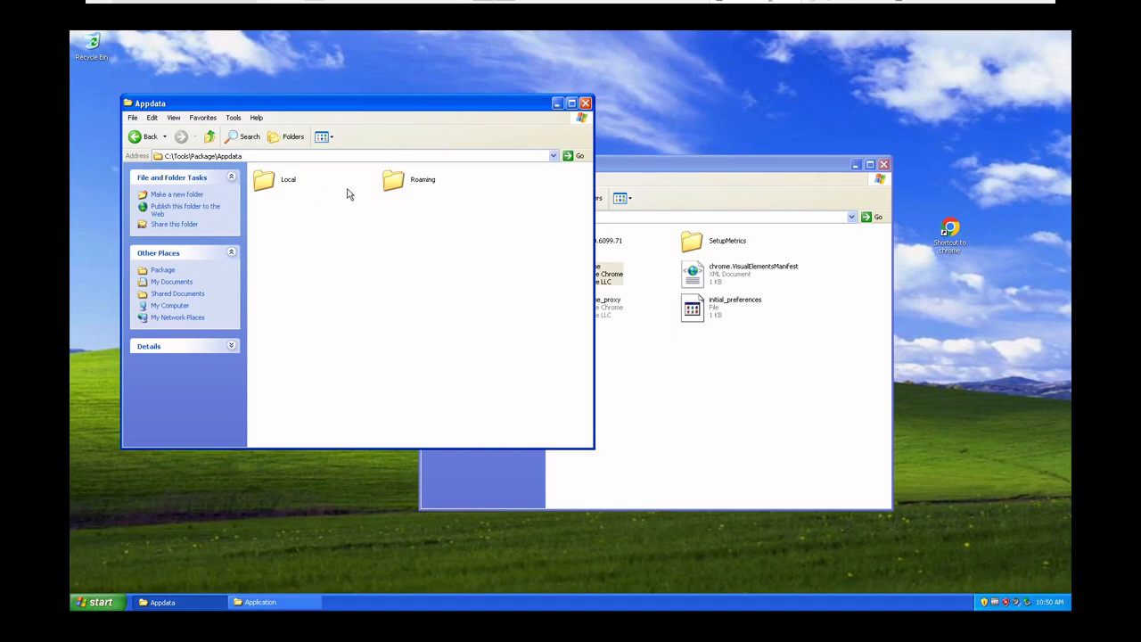
{"action": "double_click", "coordinate": [269, 186]}
{"action": "left_click", "coordinate": [282, 192]}
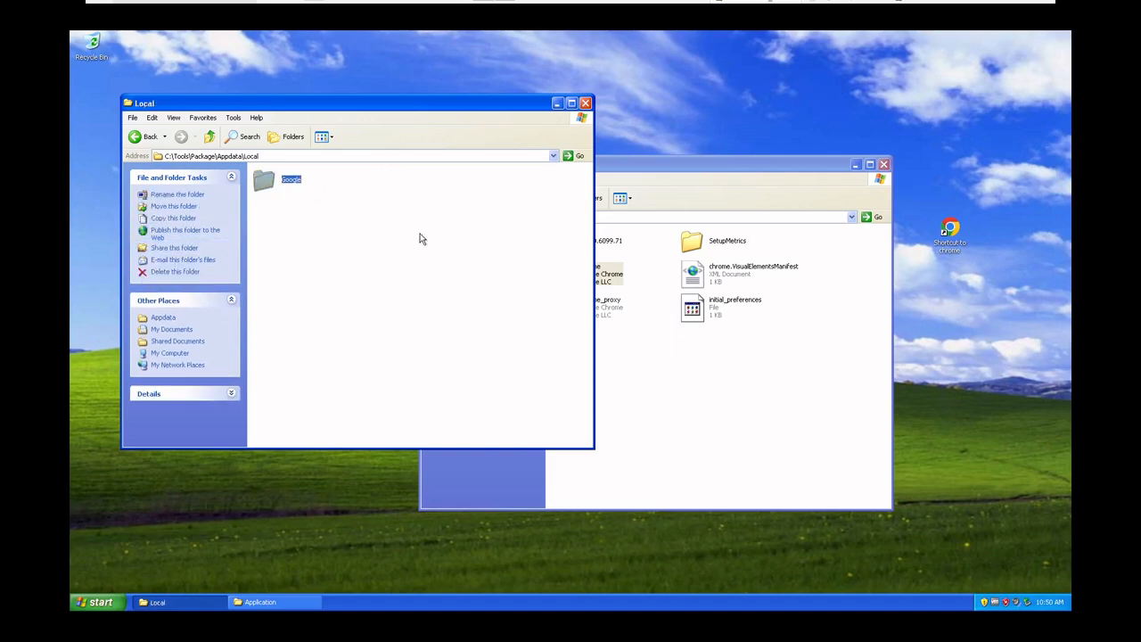
In the second Explorer window, go from the Chrome Application folder to the user's profile folder in C:\Documents and Settings
{"action": "left_click", "coordinate": [770, 165]}
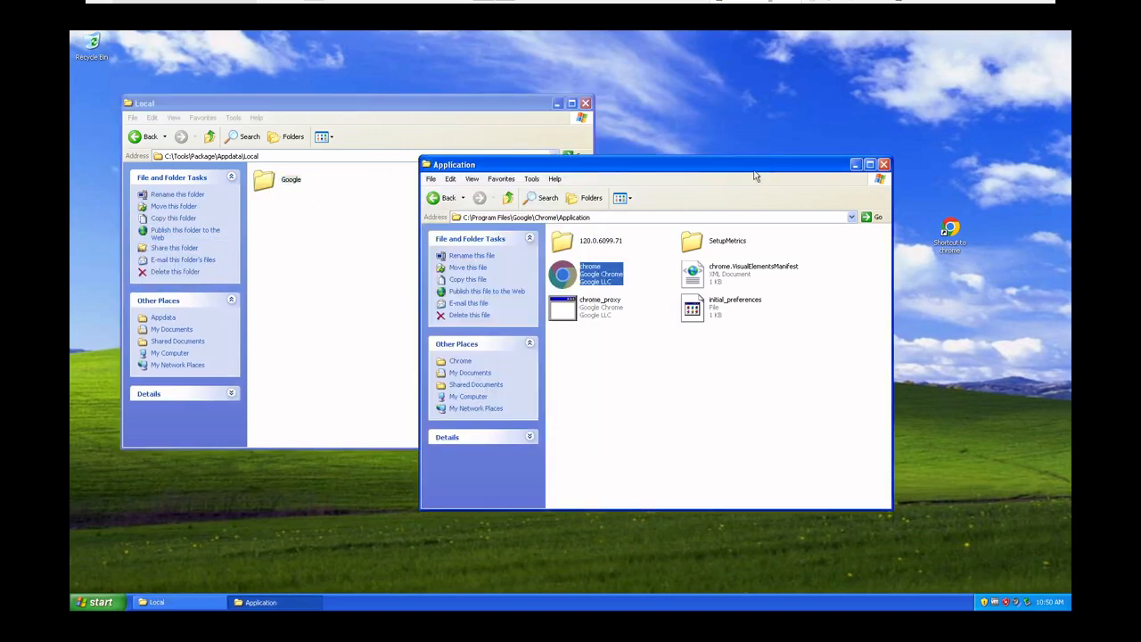
{"action": "left_click", "coordinate": [509, 198]}
{"action": "left_click", "coordinate": [509, 197]}
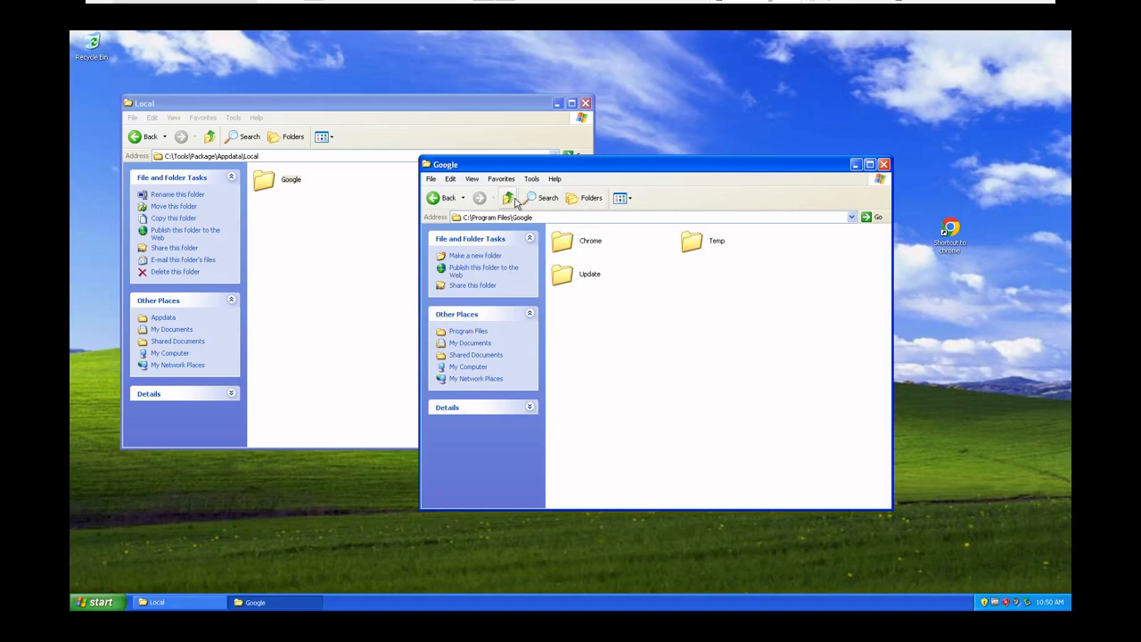
{"action": "left_click", "coordinate": [505, 202]}
{"action": "left_click", "coordinate": [505, 202]}
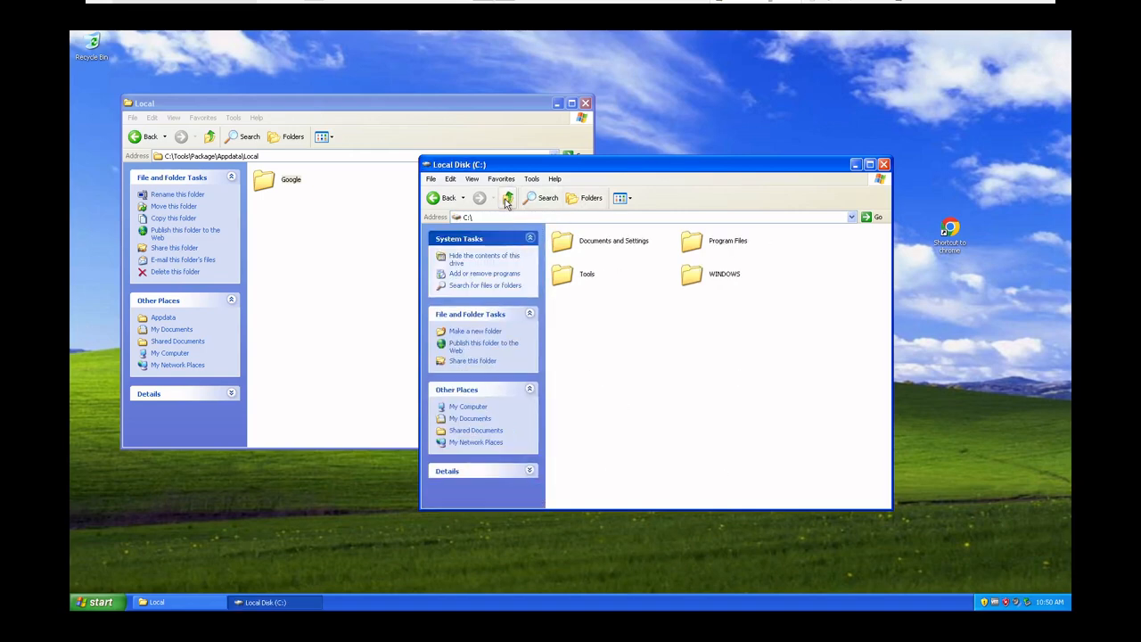
{"action": "double_click", "coordinate": [615, 241]}
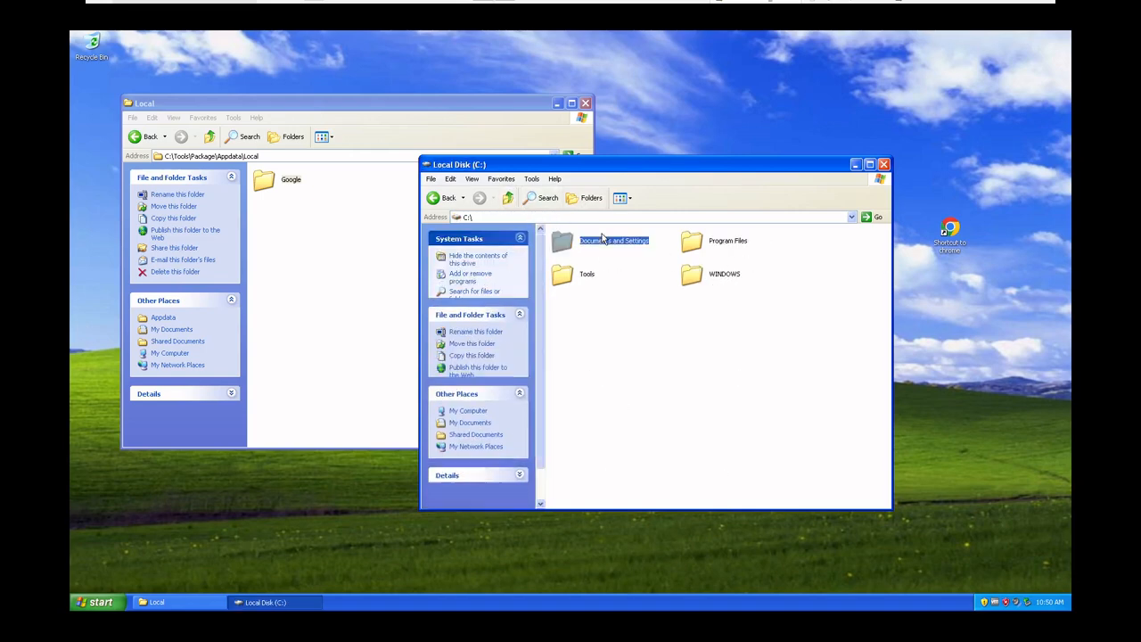
{"action": "double_click", "coordinate": [704, 250]}
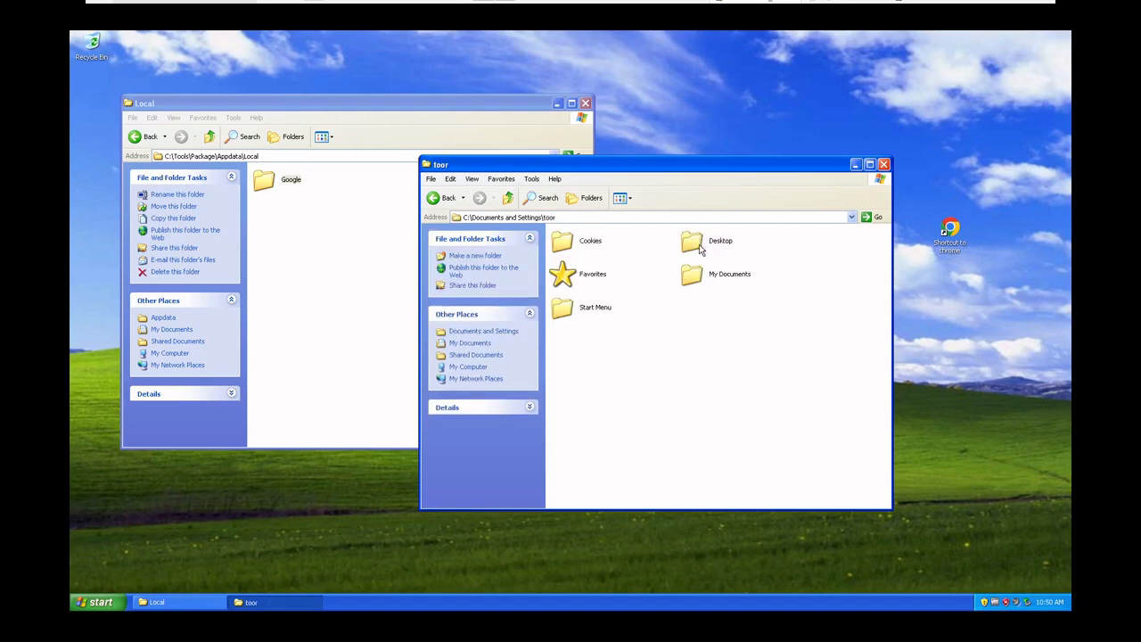
Try to open an appdata subfolder of the user's profile folder by its path
{"action": "double_click", "coordinate": [580, 217]}
{"action": "left_click", "coordinate": [580, 217]}
{"action": "type", "text": "\\appdata"}
{"action": "key", "text": "Return"}
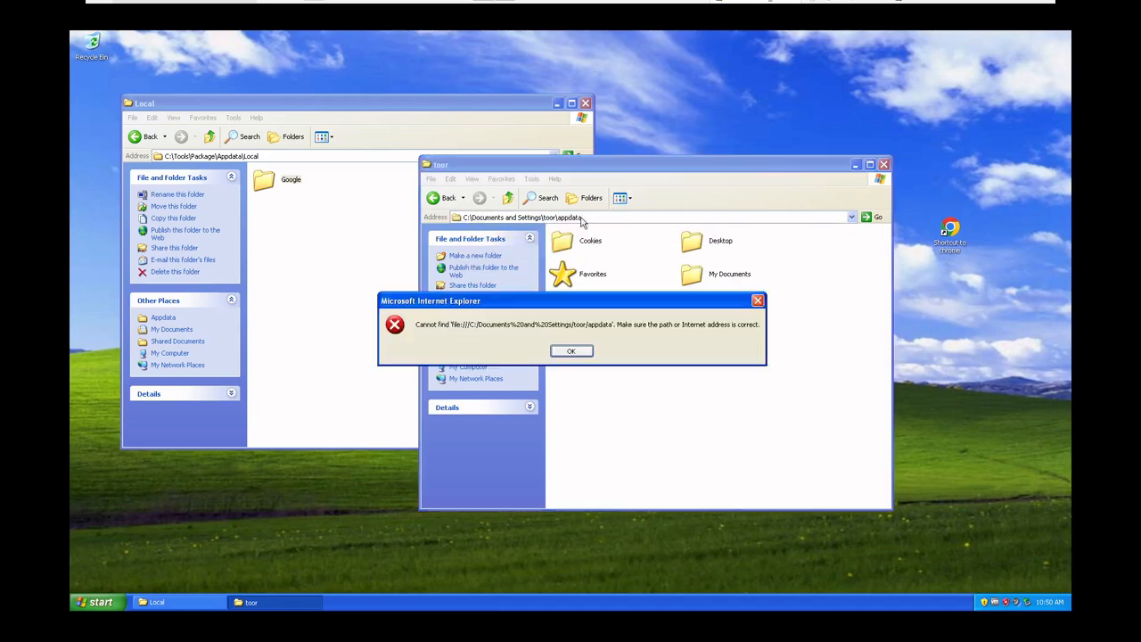
{"action": "key", "text": "Return"}
{"action": "left_click", "coordinate": [582, 216]}
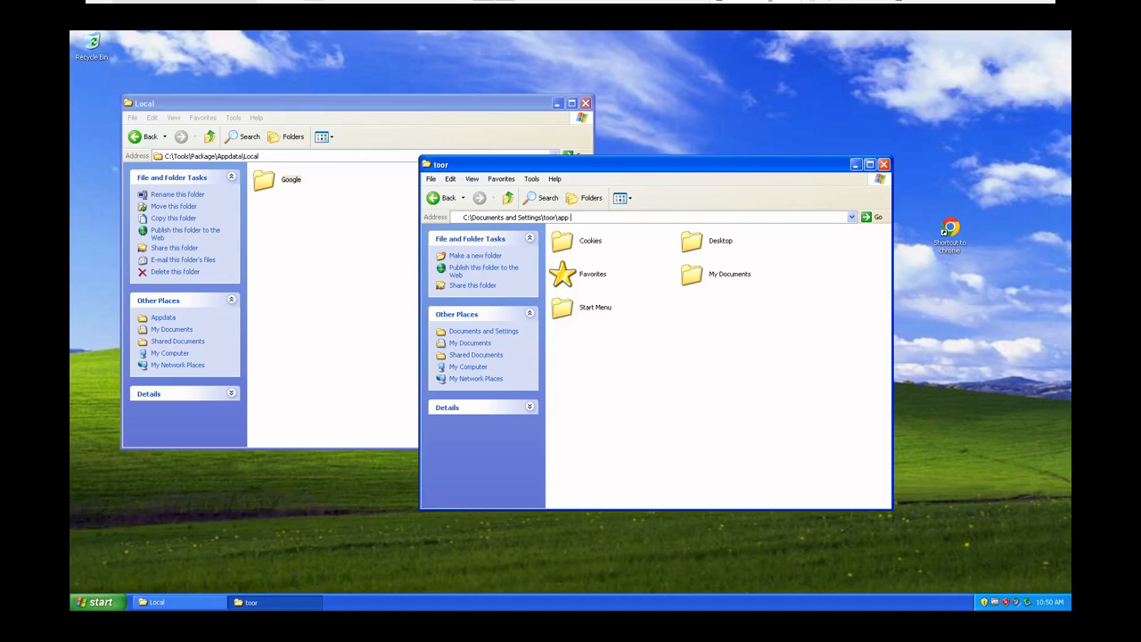
{"action": "key", "text": "BackSpace"}
{"action": "key", "text": "BackSpace"}
{"action": "key", "text": "BackSpace"}
Set the folder options to show hidden files and folders, known file extensions and protected operating system files
{"action": "left_click", "coordinate": [530, 179]}
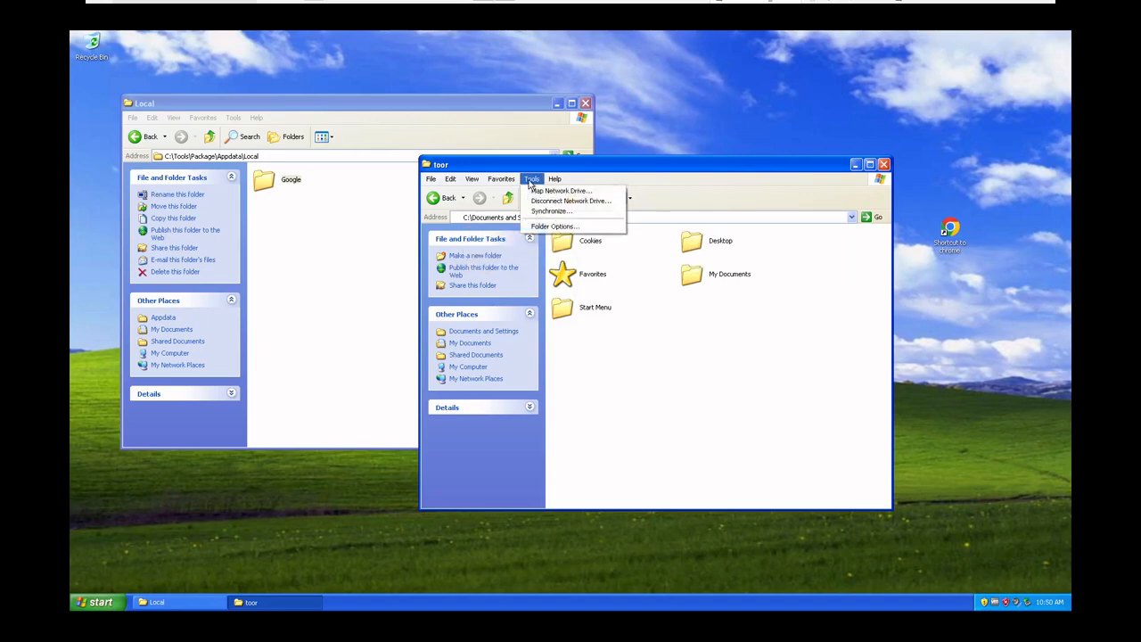
{"action": "left_click", "coordinate": [548, 226]}
{"action": "left_click", "coordinate": [475, 194]}
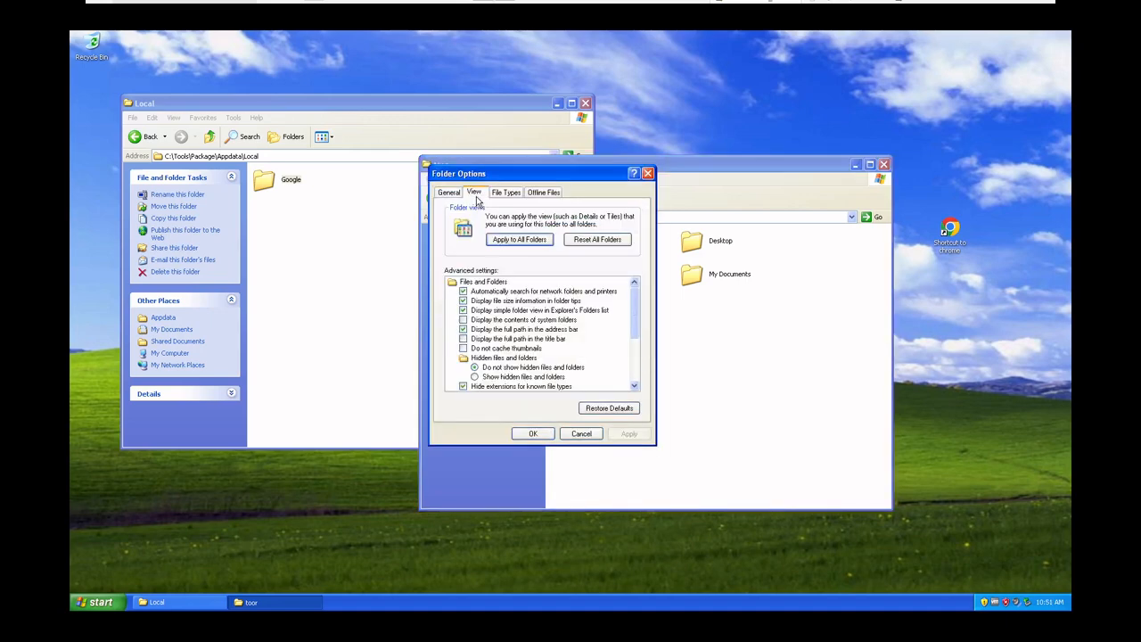
{"action": "left_click", "coordinate": [513, 377]}
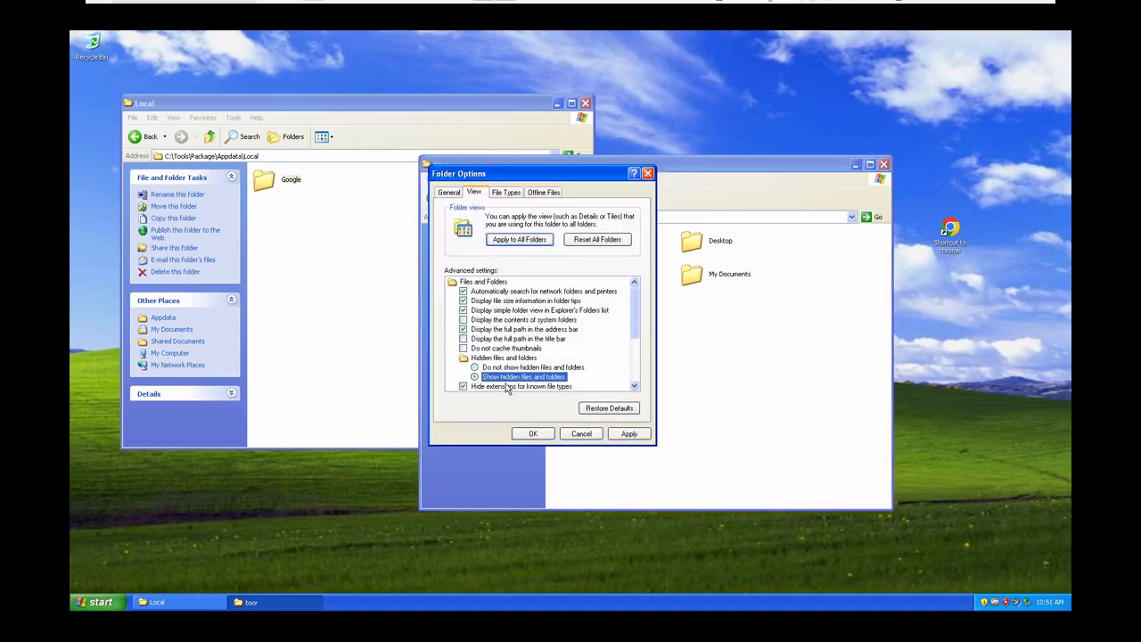
{"action": "left_click", "coordinate": [514, 386]}
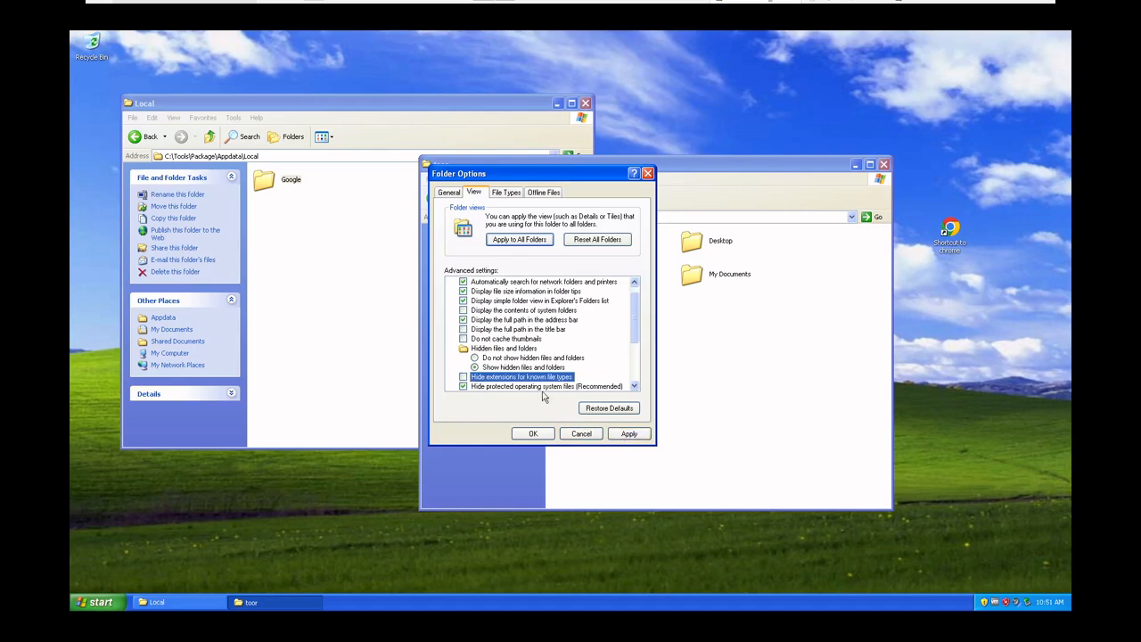
{"action": "left_click", "coordinate": [541, 386]}
{"action": "left_click", "coordinate": [546, 359]}
{"action": "left_click", "coordinate": [627, 434]}
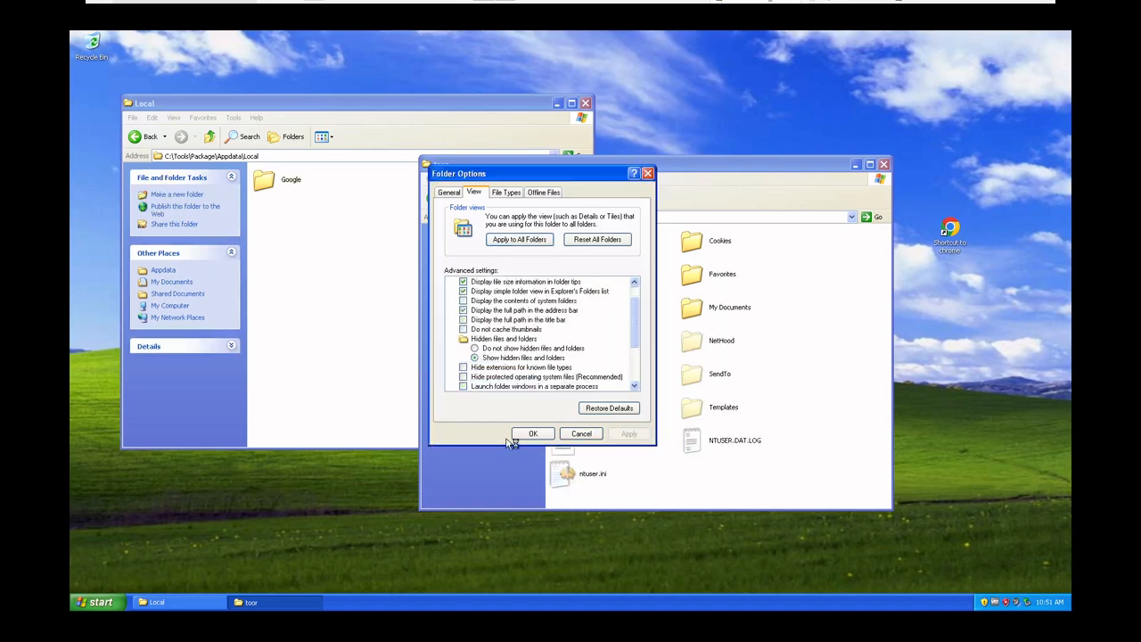
{"action": "left_click", "coordinate": [532, 434]}
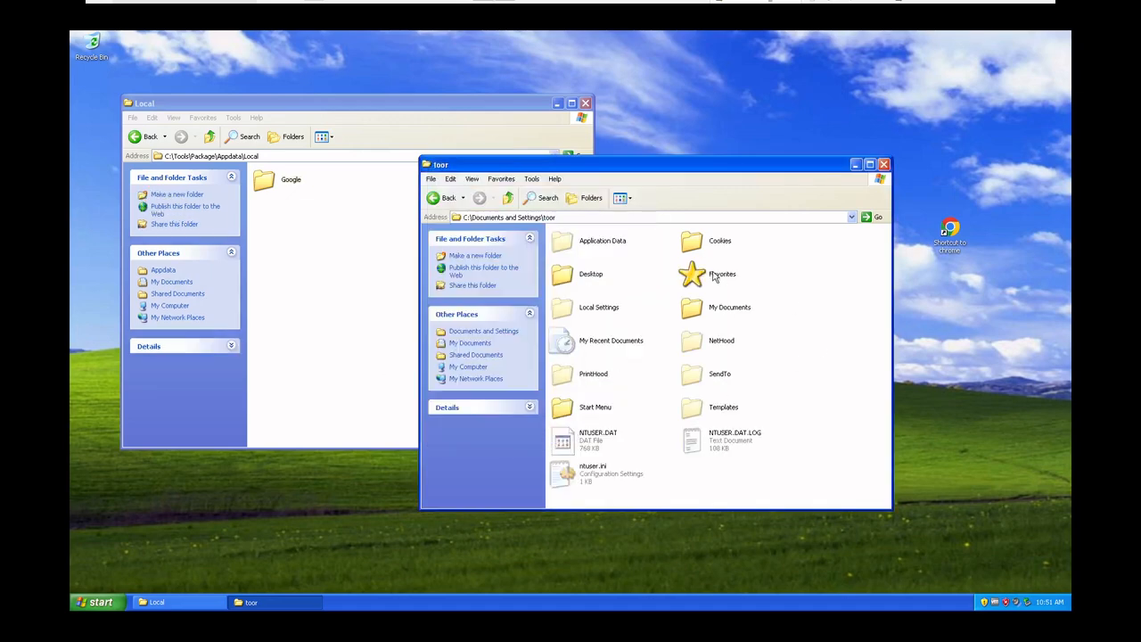
Open Application Data in the user's profile folder, look into Identities and return to Application Data
{"action": "double_click", "coordinate": [610, 245]}
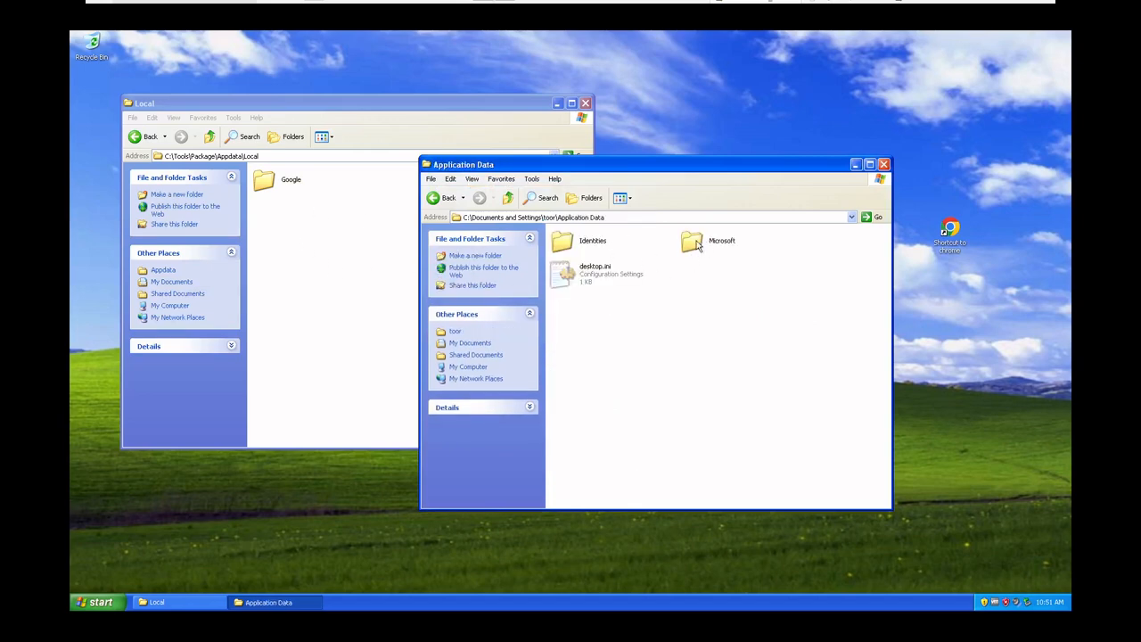
{"action": "double_click", "coordinate": [575, 251]}
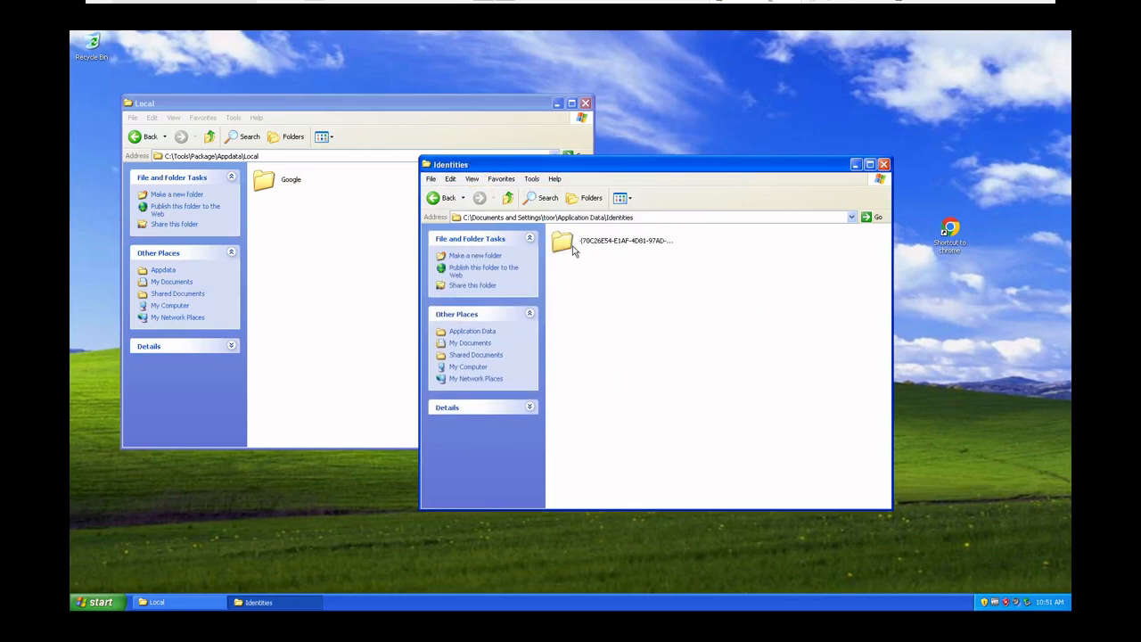
{"action": "left_click", "coordinate": [504, 200]}
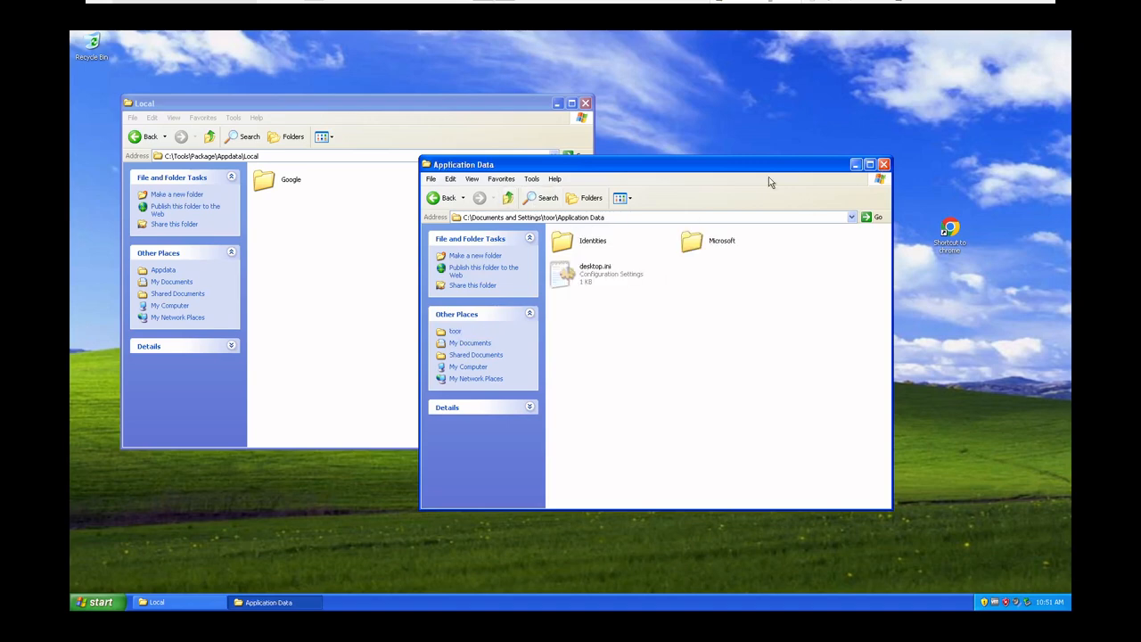
Place the Chrome shortcut below the Recycle Bin and open the About Google Chrome page in the running browser
{"action": "left_click_drag", "start_coordinate": [949, 240], "coordinate": [93, 372]}
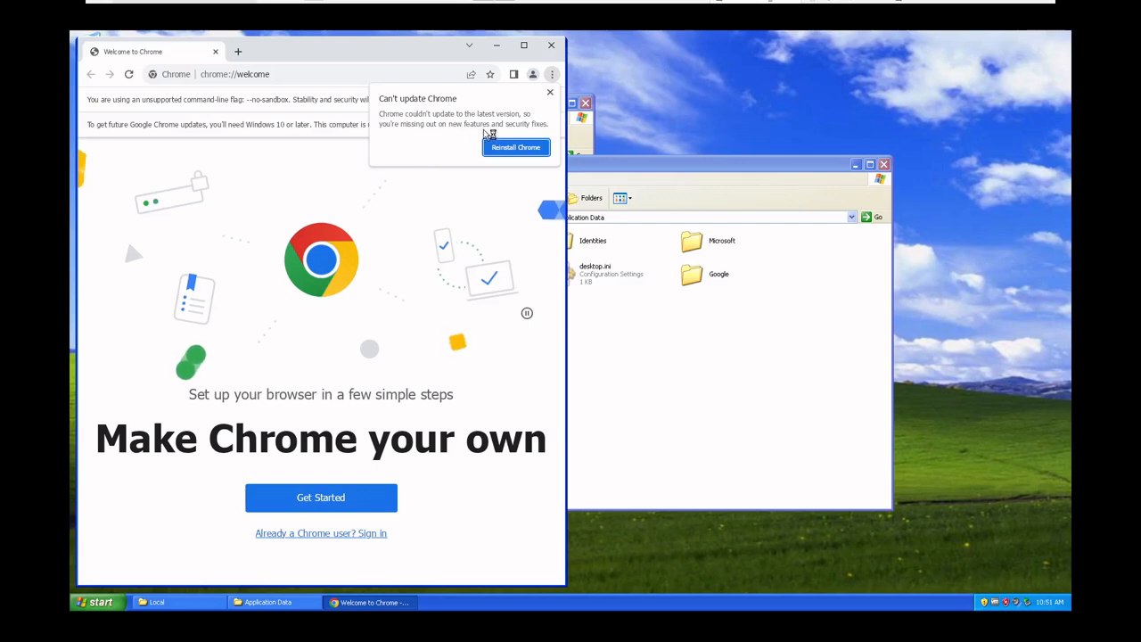
{"action": "left_click", "coordinate": [550, 93]}
{"action": "left_click", "coordinate": [552, 74]}
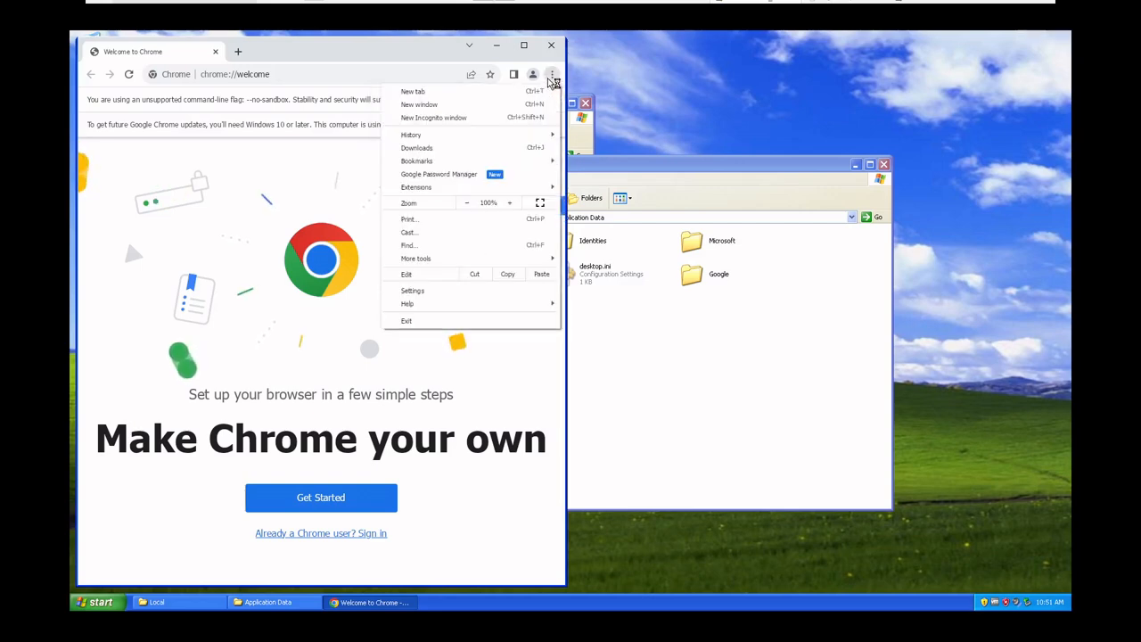
{"action": "mouse_move", "coordinate": [469, 304]}
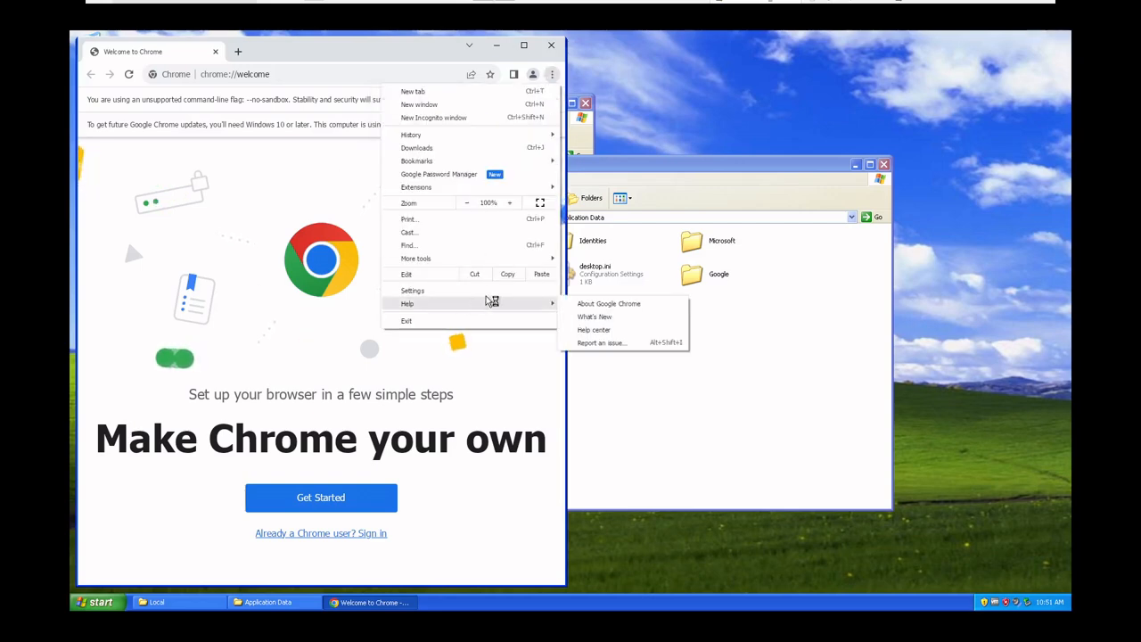
{"action": "left_click", "coordinate": [627, 307]}
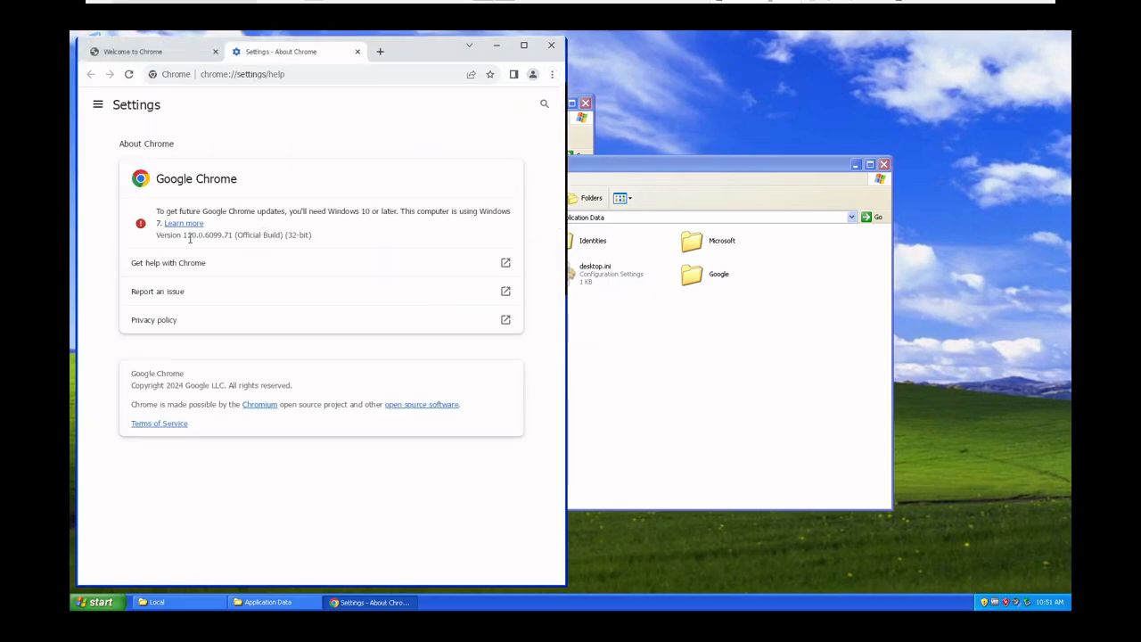
Open Task Manager, view the enlarged CPU usage graphs beside the browser, restore its normal layout and close it
{"action": "right_click", "coordinate": [526, 606]}
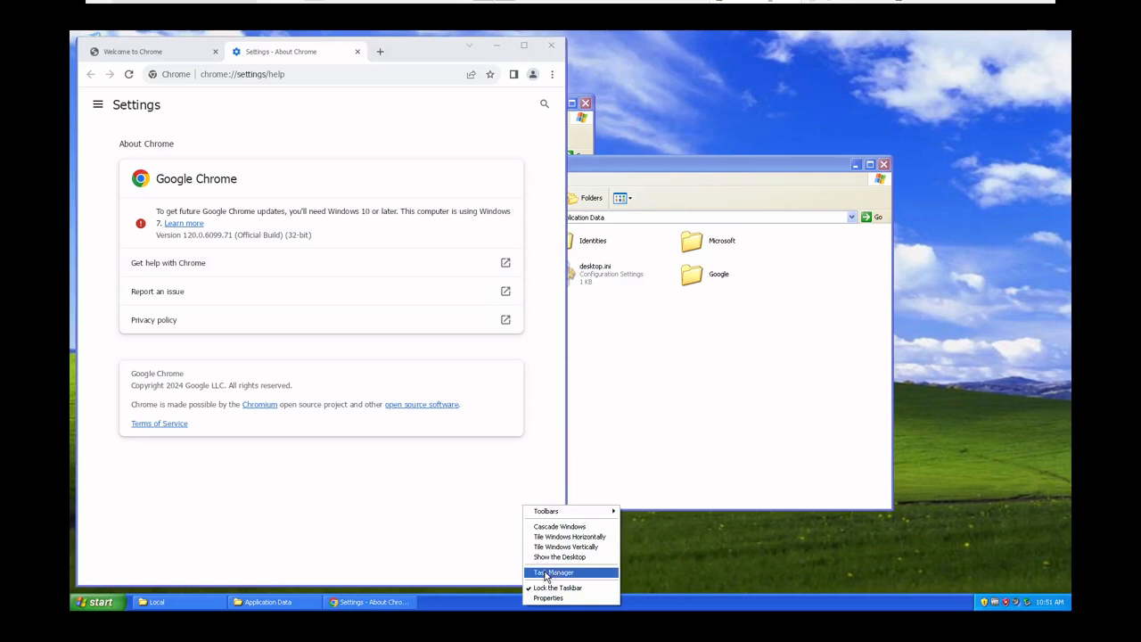
{"action": "left_click", "coordinate": [548, 571]}
{"action": "double_click", "coordinate": [422, 213]}
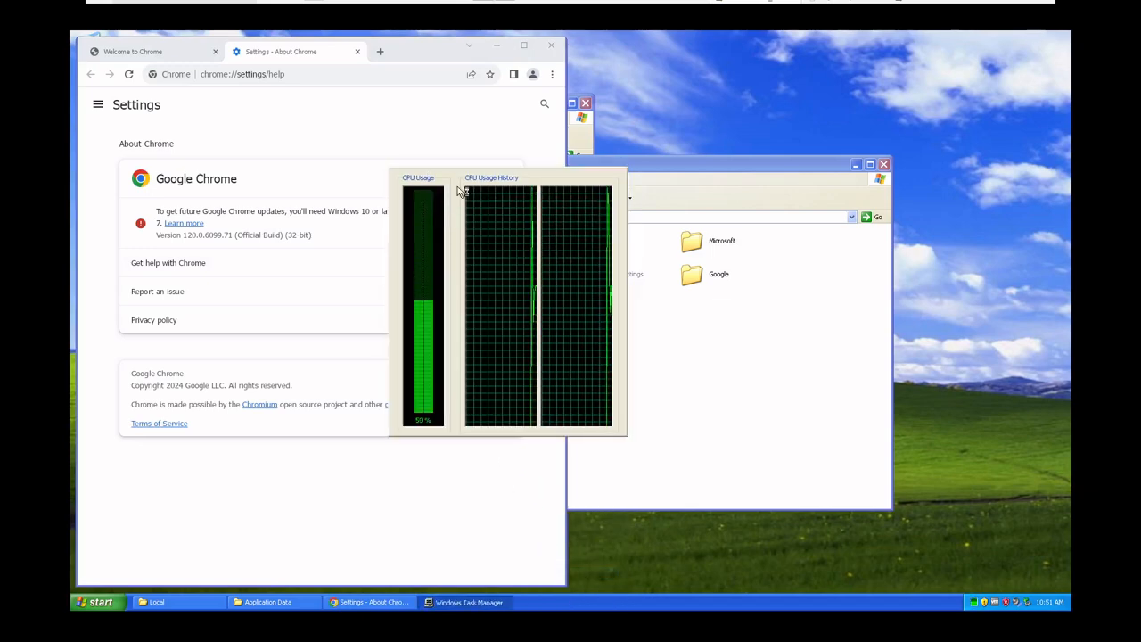
{"action": "left_click_drag", "start_coordinate": [448, 180], "coordinate": [927, 227]}
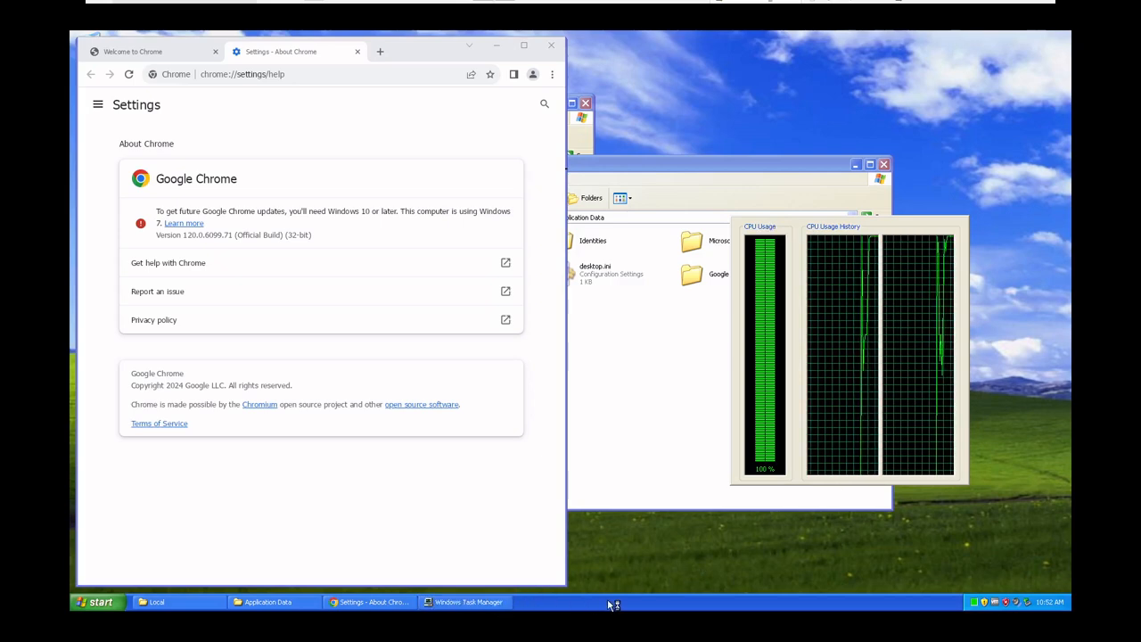
{"action": "left_click", "coordinate": [500, 603]}
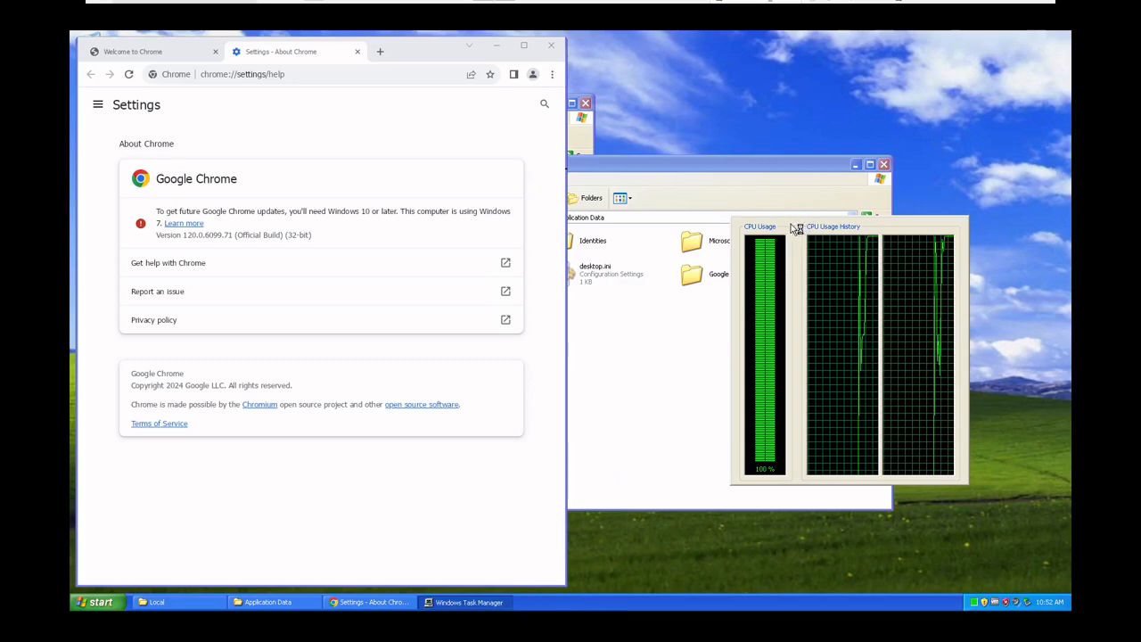
{"action": "left_click_drag", "start_coordinate": [788, 228], "coordinate": [750, 226]}
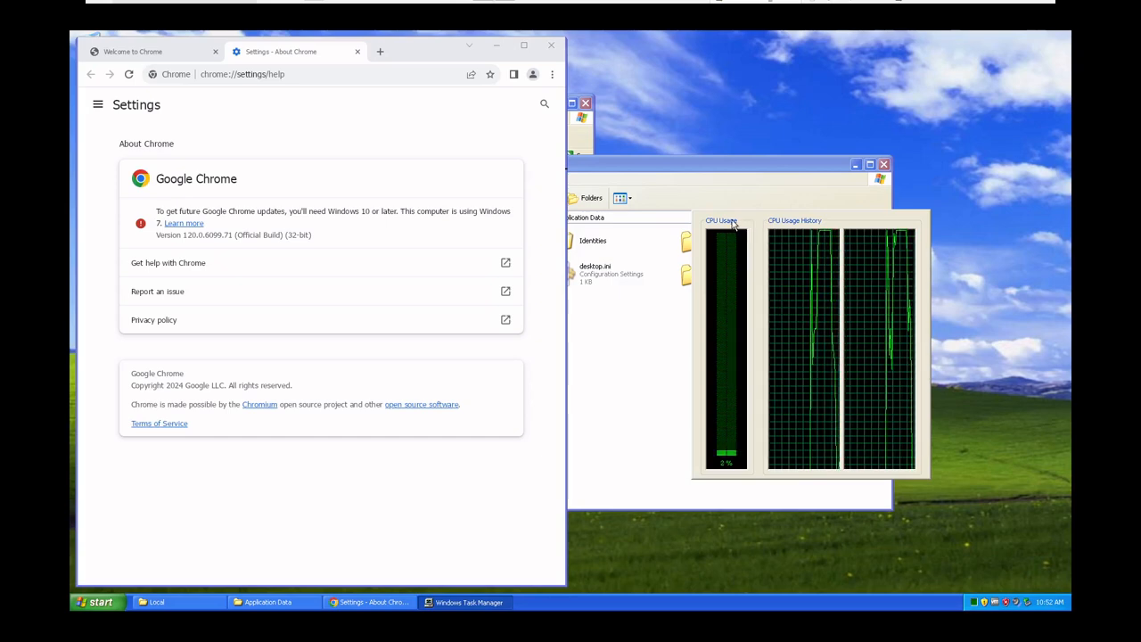
{"action": "double_click", "coordinate": [772, 223]}
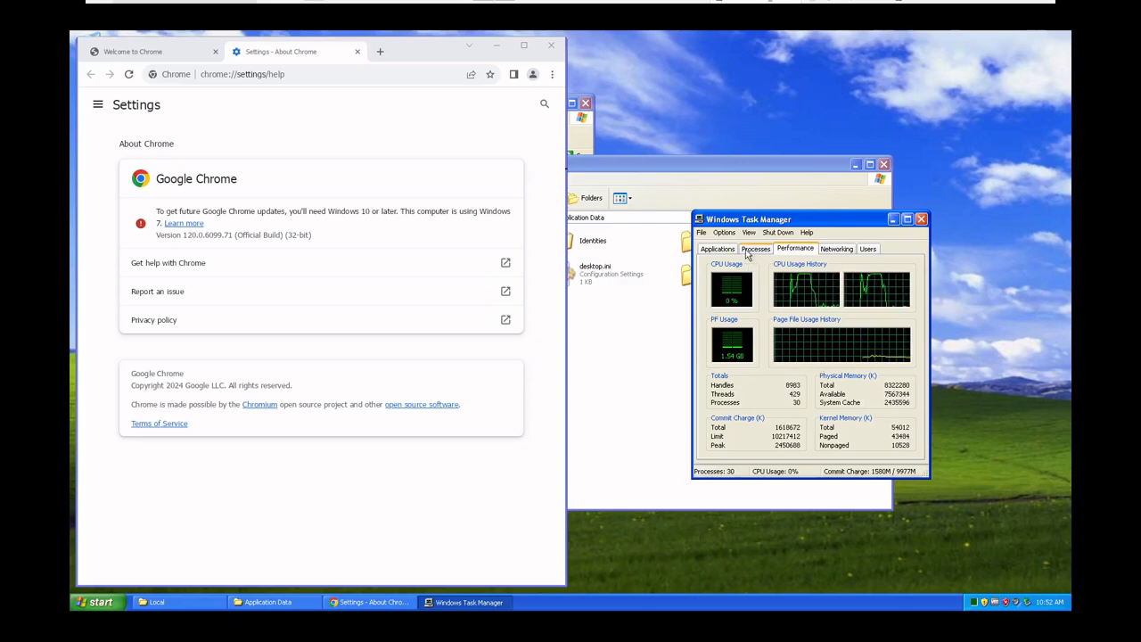
{"action": "left_click", "coordinate": [921, 218]}
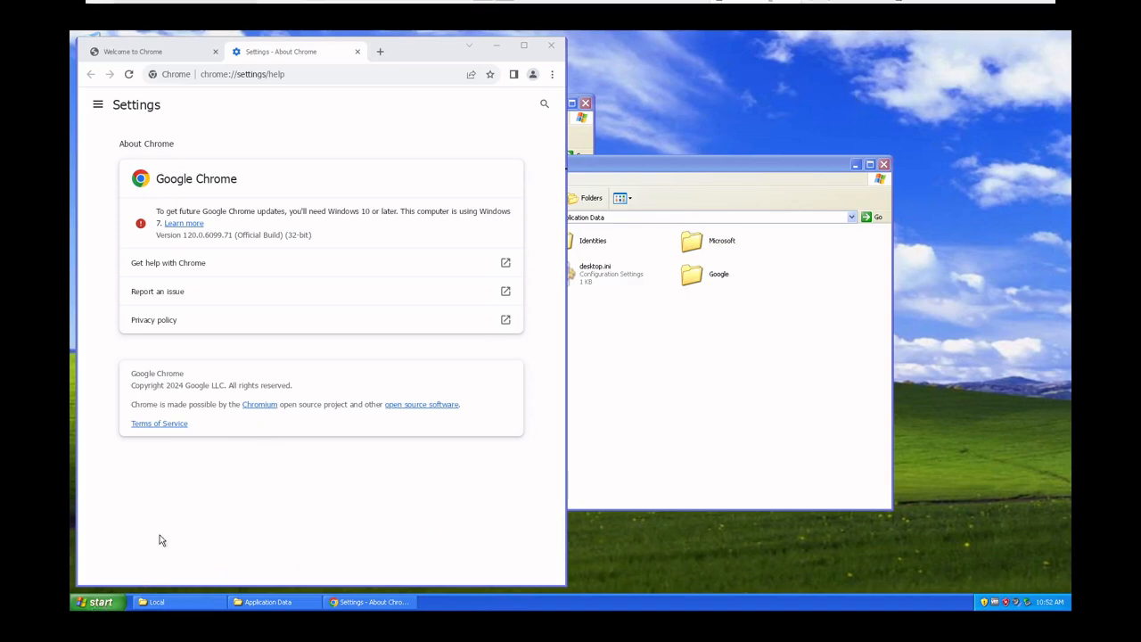
Open the System Properties of My Computer and move the dialog clear of the browser's version details
{"action": "left_click", "coordinate": [105, 602]}
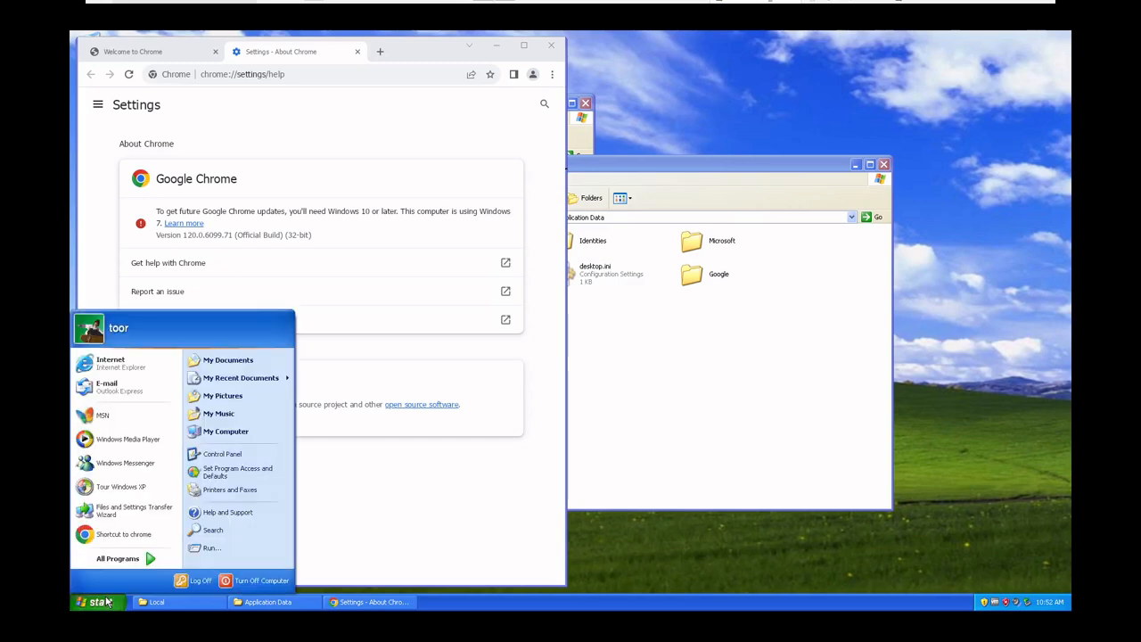
{"action": "right_click", "coordinate": [244, 436]}
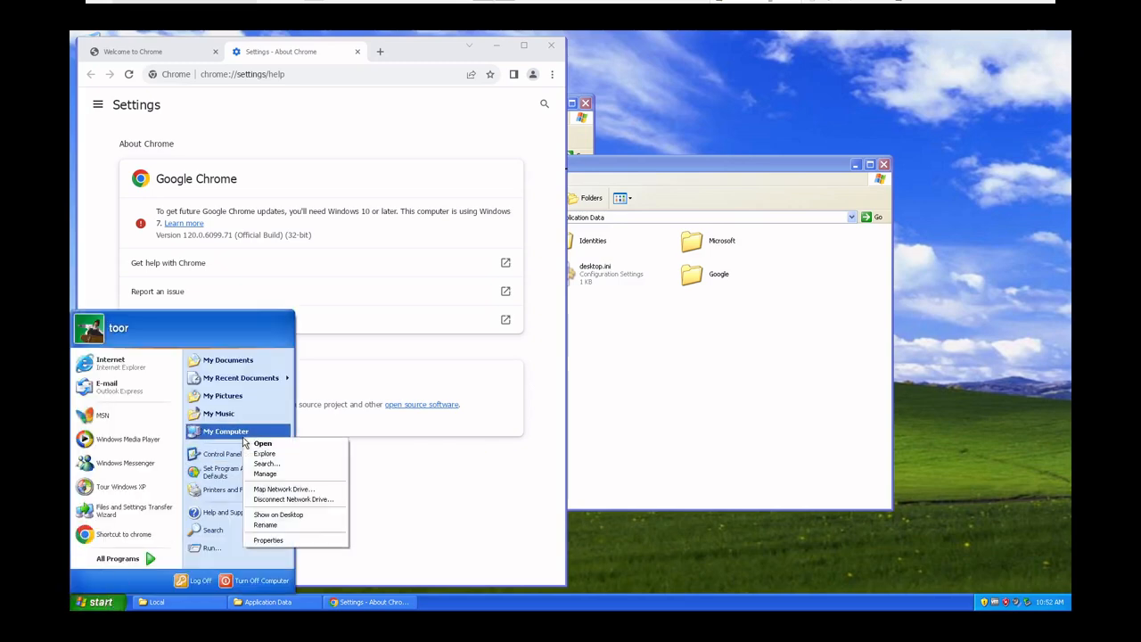
{"action": "left_click", "coordinate": [272, 539]}
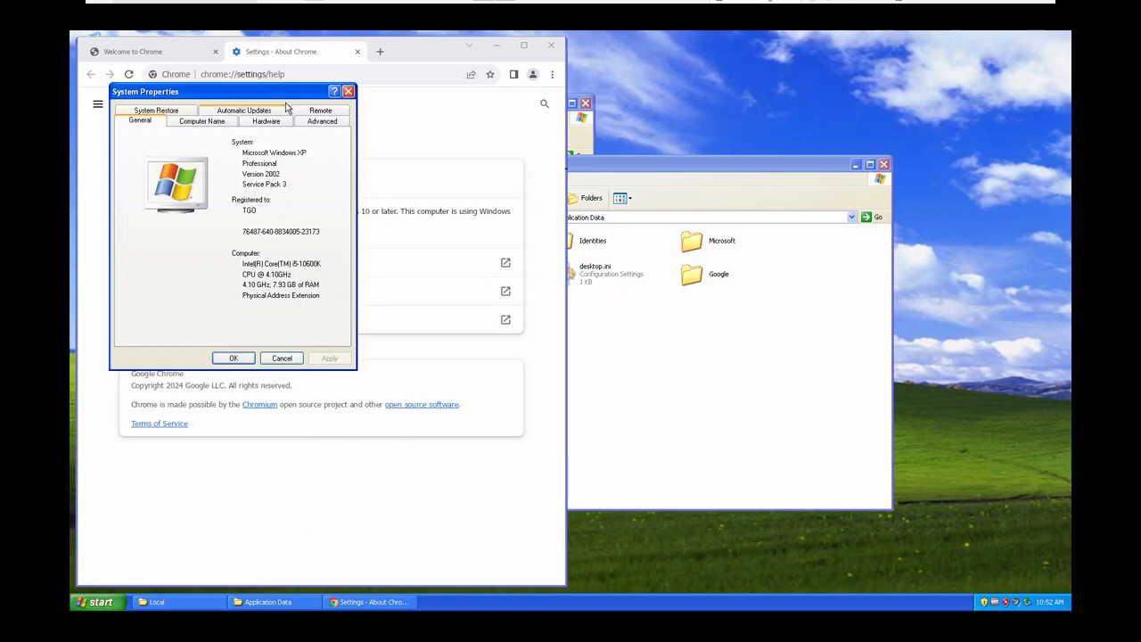
{"action": "left_click_drag", "start_coordinate": [259, 92], "coordinate": [503, 245]}
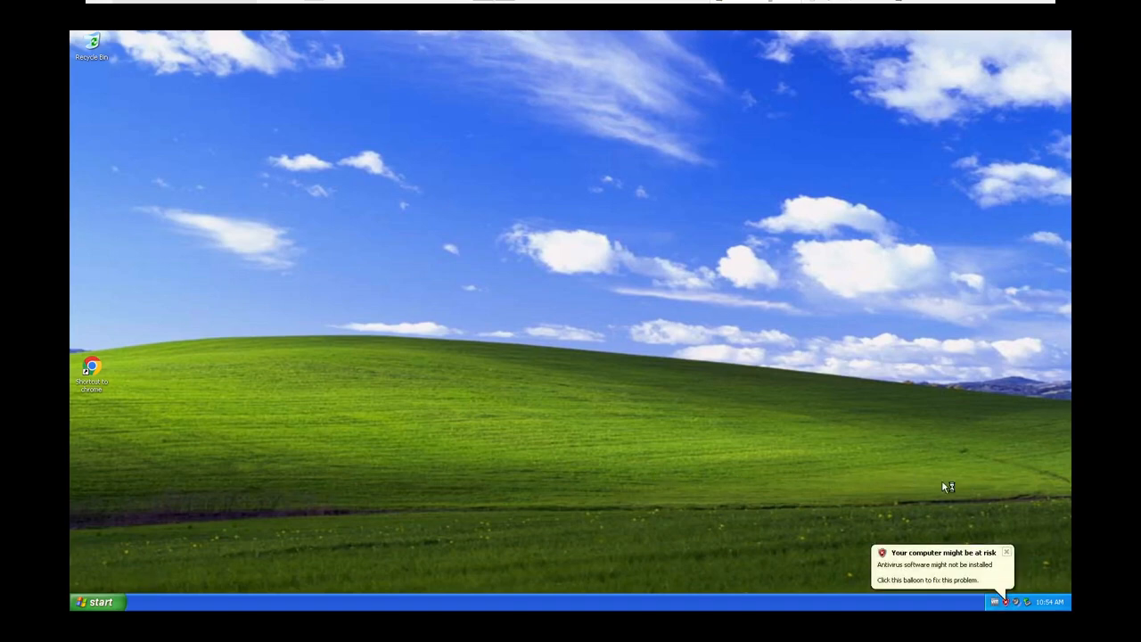
Dismiss the antivirus warning balloon, then briefly view the Start menu and close it
{"action": "left_click", "coordinate": [1006, 552]}
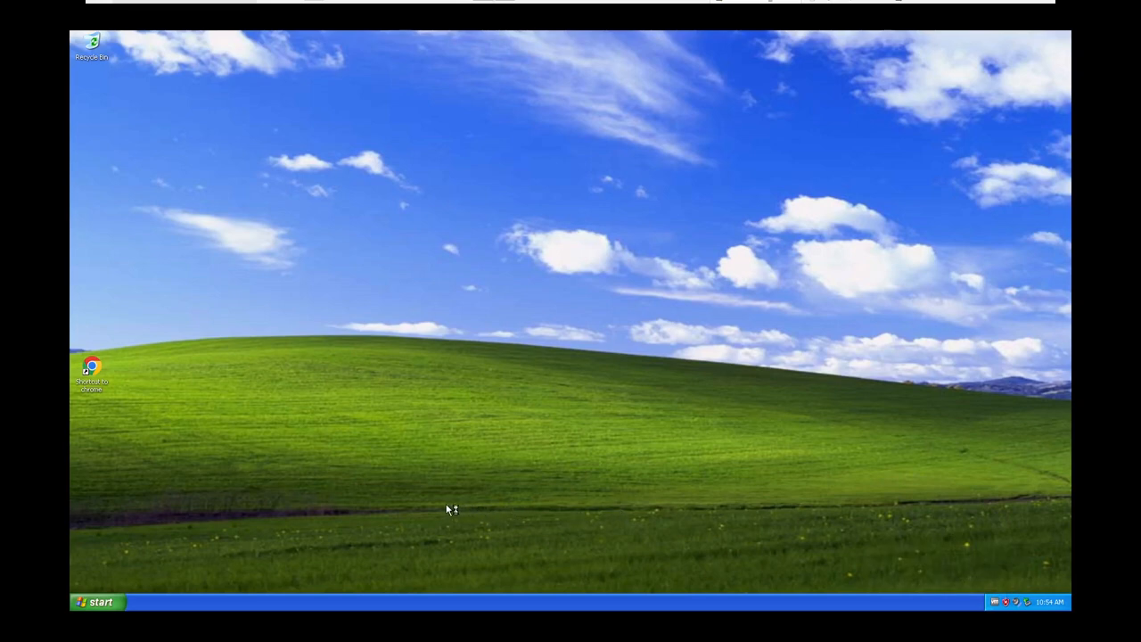
{"action": "left_click", "coordinate": [117, 603]}
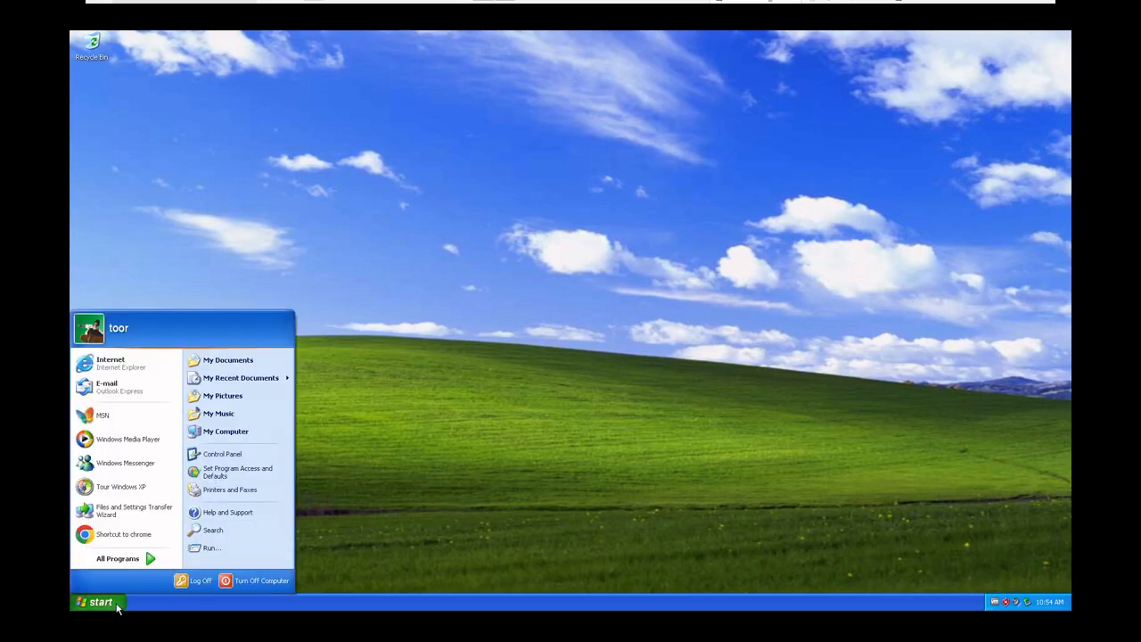
{"action": "left_click", "coordinate": [479, 493]}
Open Task Manager, move it beside the Hardware Installation dialog and continue the Processor installation anyway
{"action": "right_click", "coordinate": [493, 603]}
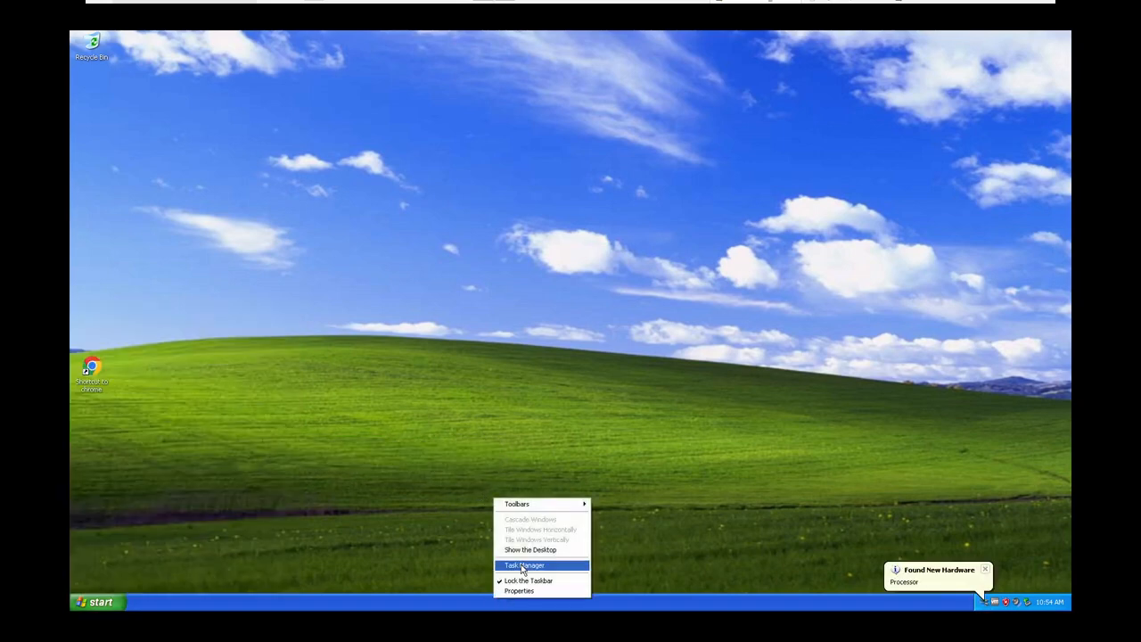
{"action": "left_click", "coordinate": [526, 567]}
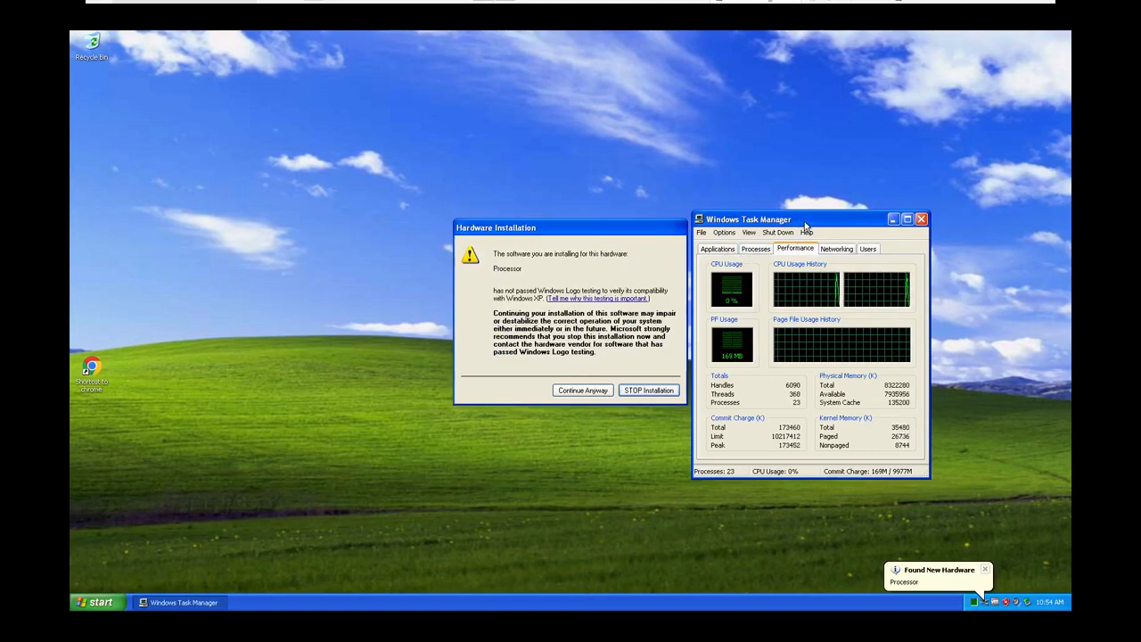
{"action": "left_click_drag", "start_coordinate": [804, 225], "coordinate": [315, 220]}
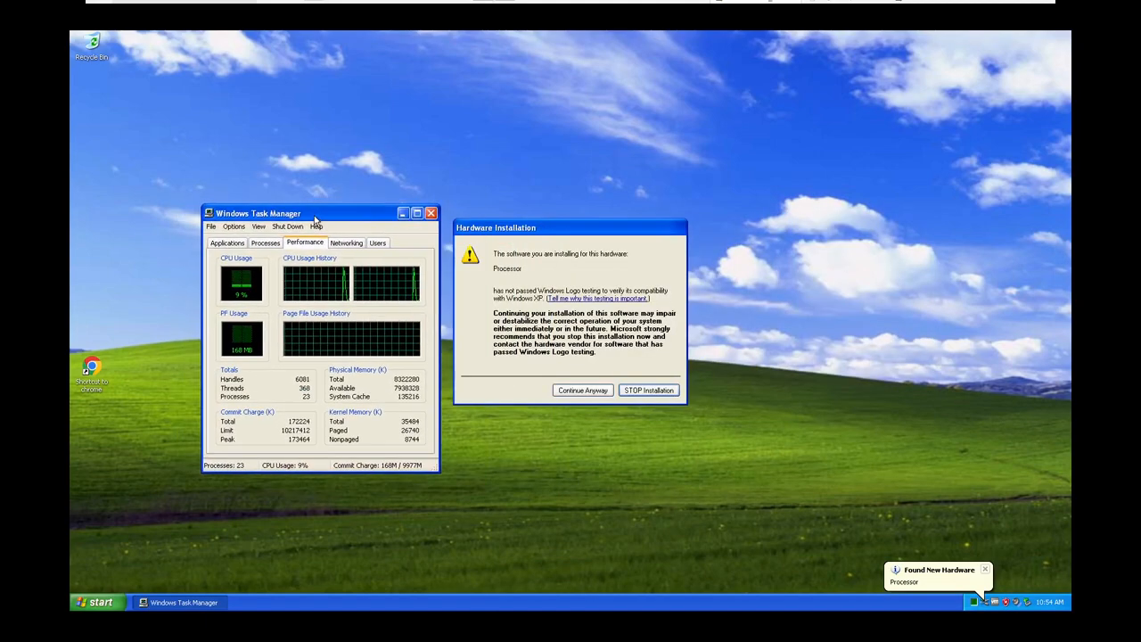
{"action": "left_click", "coordinate": [588, 390]}
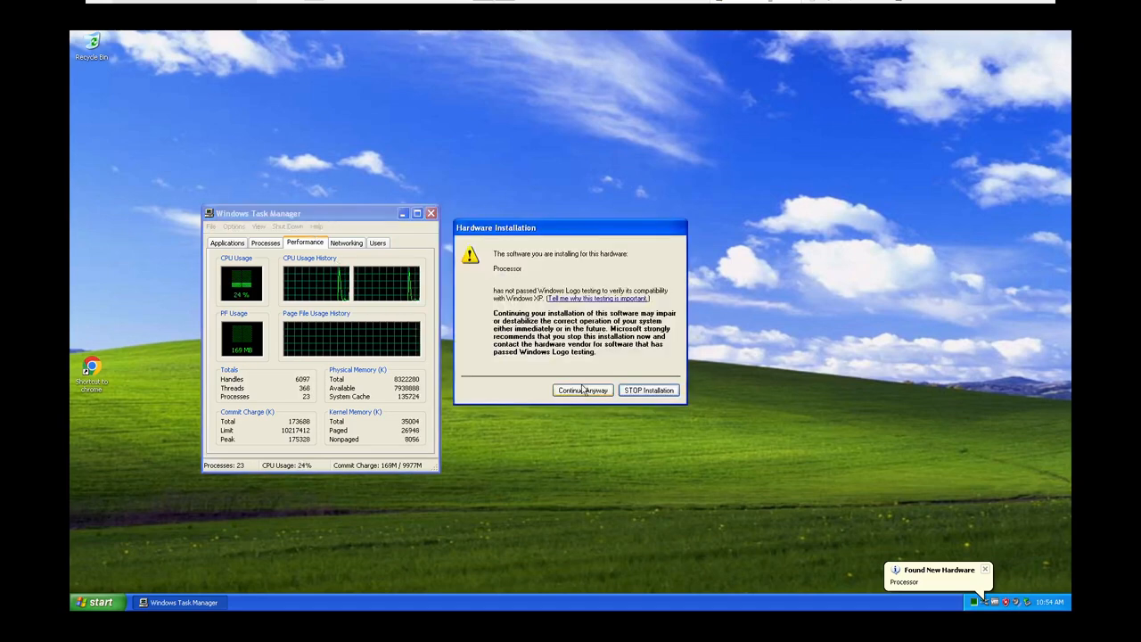
{"action": "left_click", "coordinate": [588, 390]}
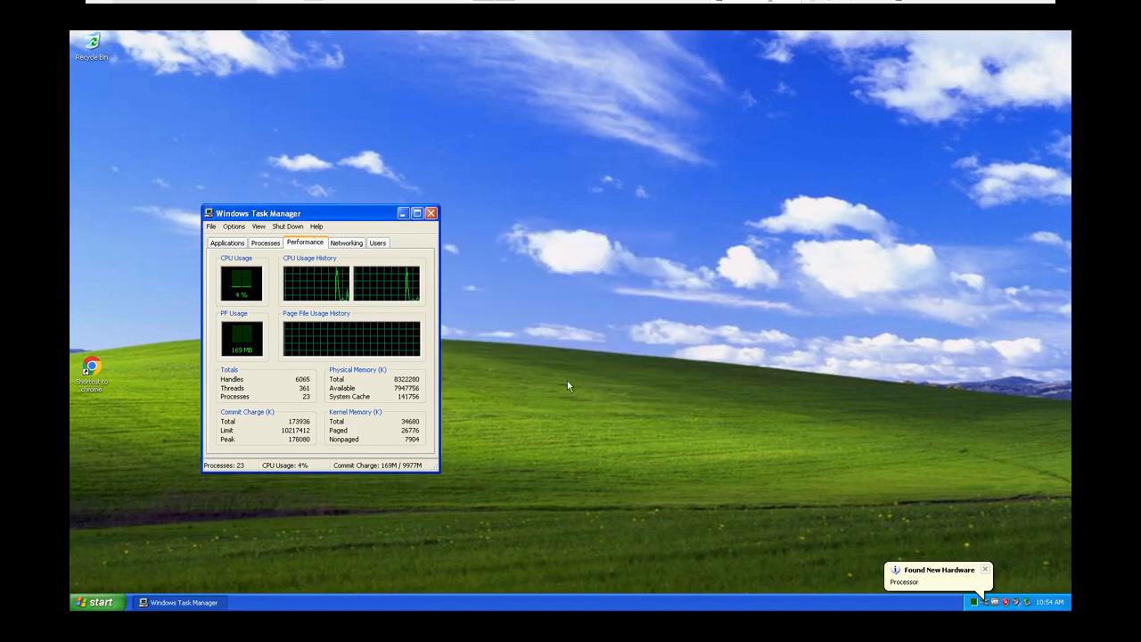
Move Task Manager toward the desktop's centre, check the running processes and system performance, and close it
{"action": "left_click_drag", "start_coordinate": [259, 217], "coordinate": [335, 258]}
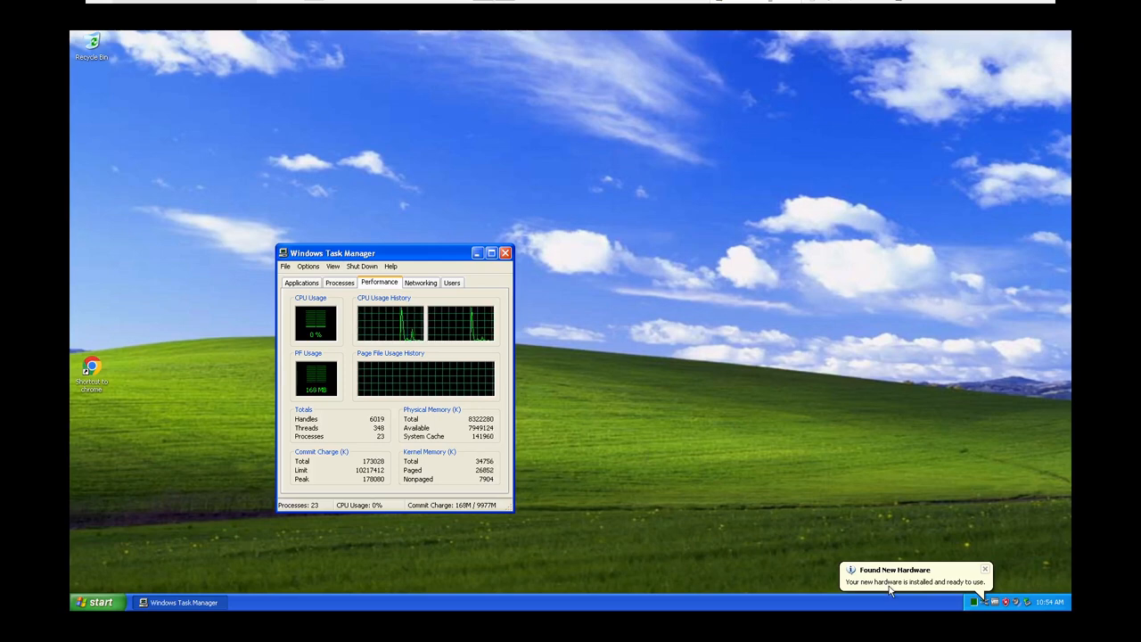
{"action": "left_click", "coordinate": [339, 283]}
{"action": "left_click", "coordinate": [378, 282]}
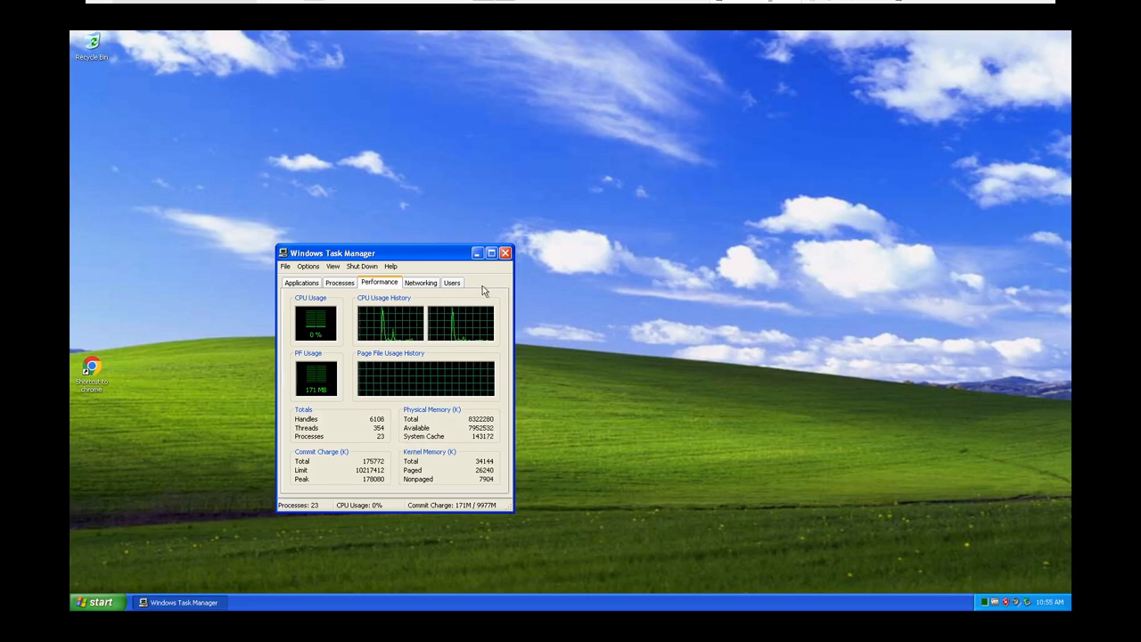
{"action": "left_click", "coordinate": [504, 255]}
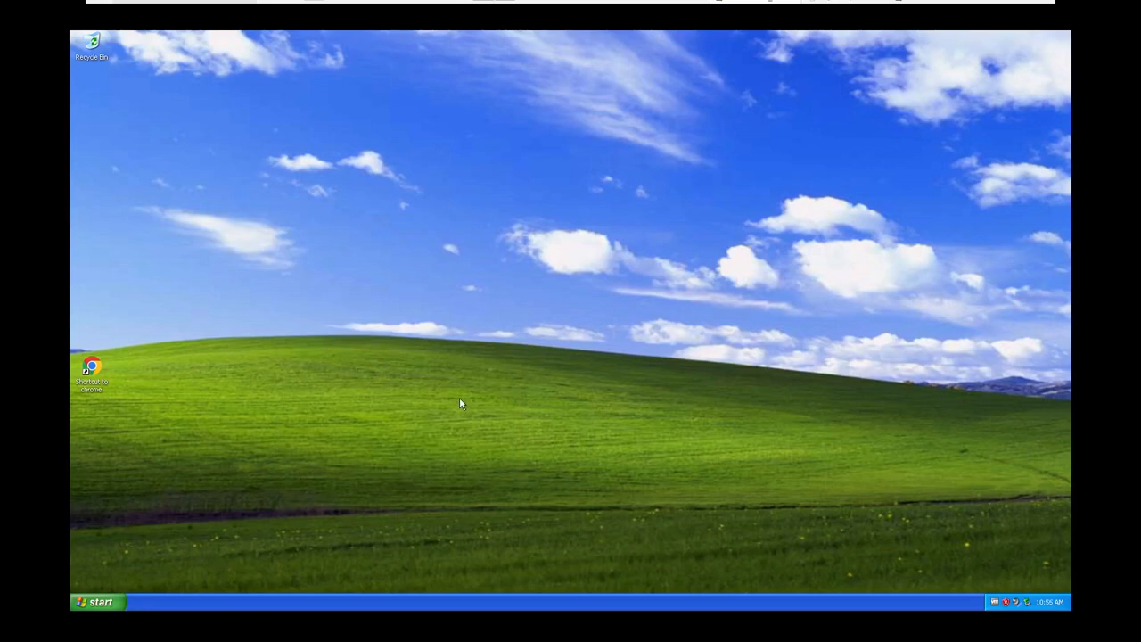
Open Task Manager again and move the Chrome shortcut on the desktop closer to its window
{"action": "right_click", "coordinate": [173, 601]}
{"action": "left_click", "coordinate": [210, 566]}
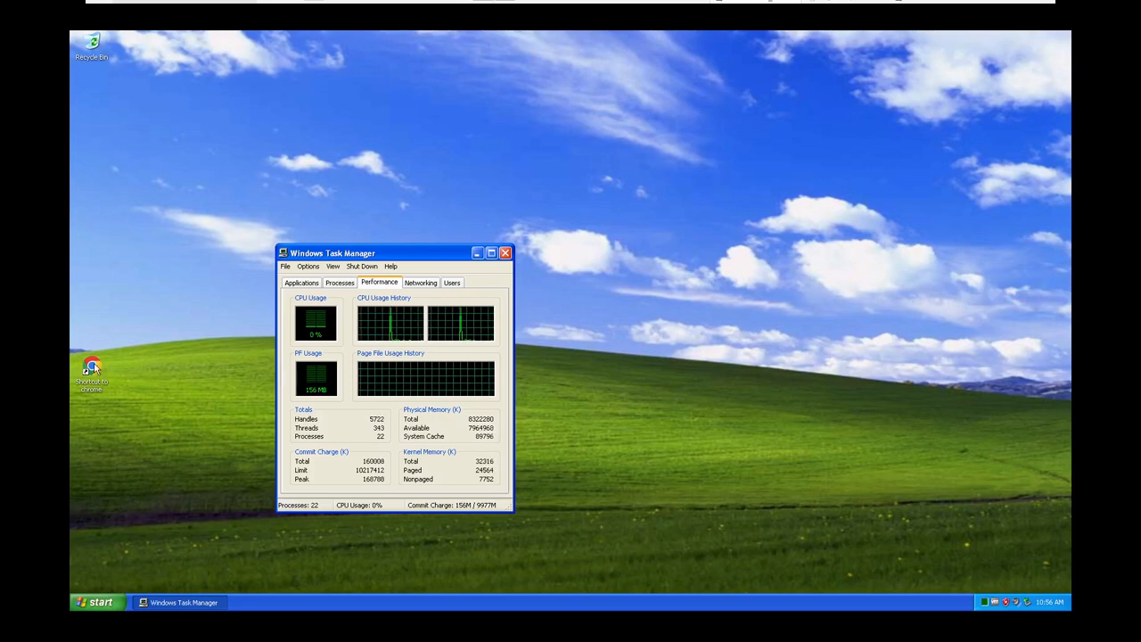
{"action": "left_click_drag", "start_coordinate": [90, 365], "coordinate": [185, 321]}
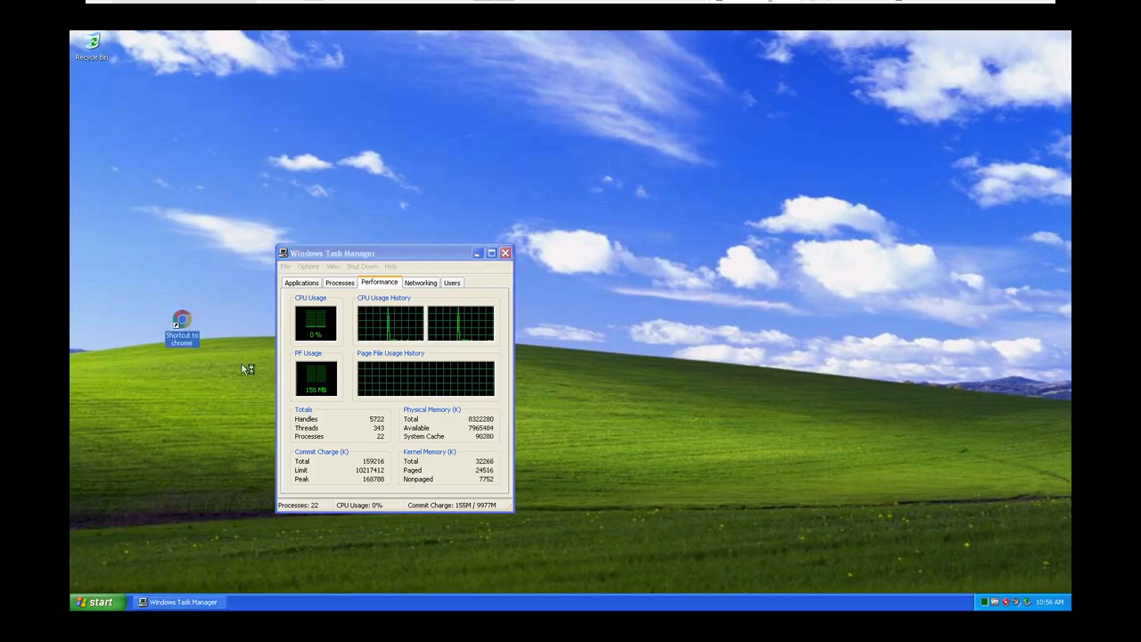
Check the processes, applications and networking information in Task Manager
{"action": "left_click", "coordinate": [340, 283]}
{"action": "left_click", "coordinate": [289, 283]}
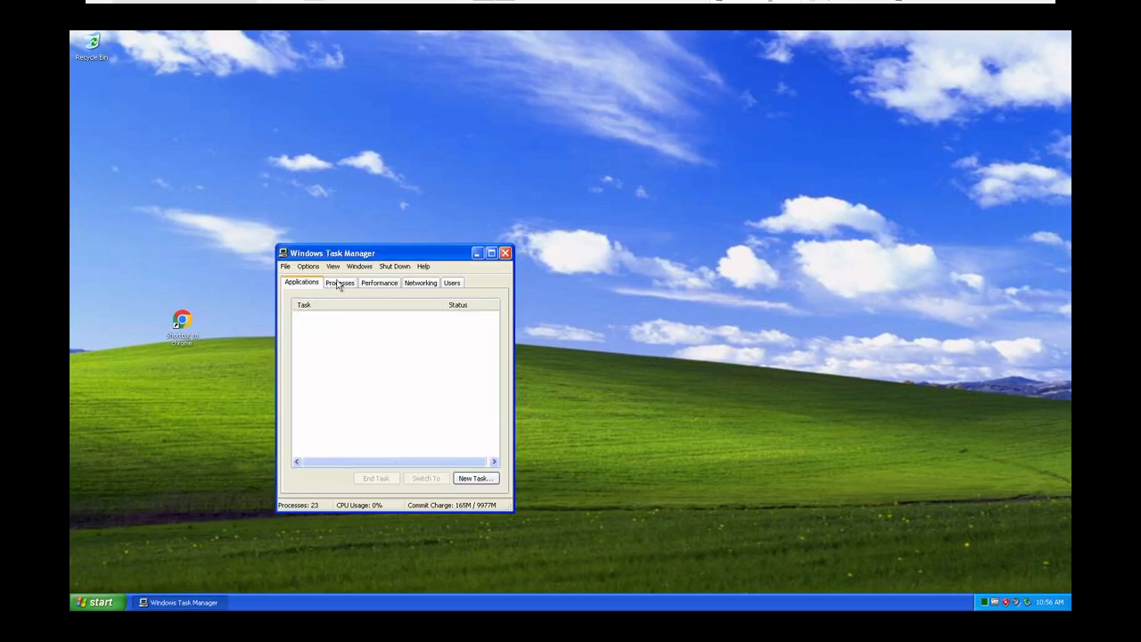
{"action": "left_click", "coordinate": [417, 283]}
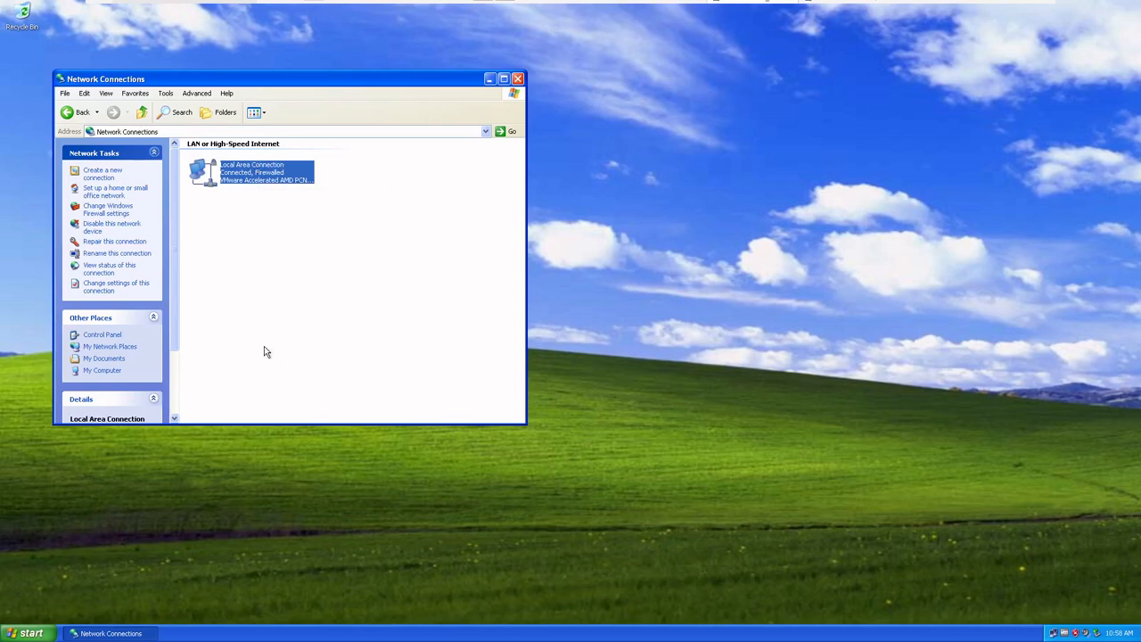
Open the Local Area Connection properties and inspect the Microsoft TCP/IP version 6 and Internet Protocol (TCP/IP) items
{"action": "right_click", "coordinate": [251, 175]}
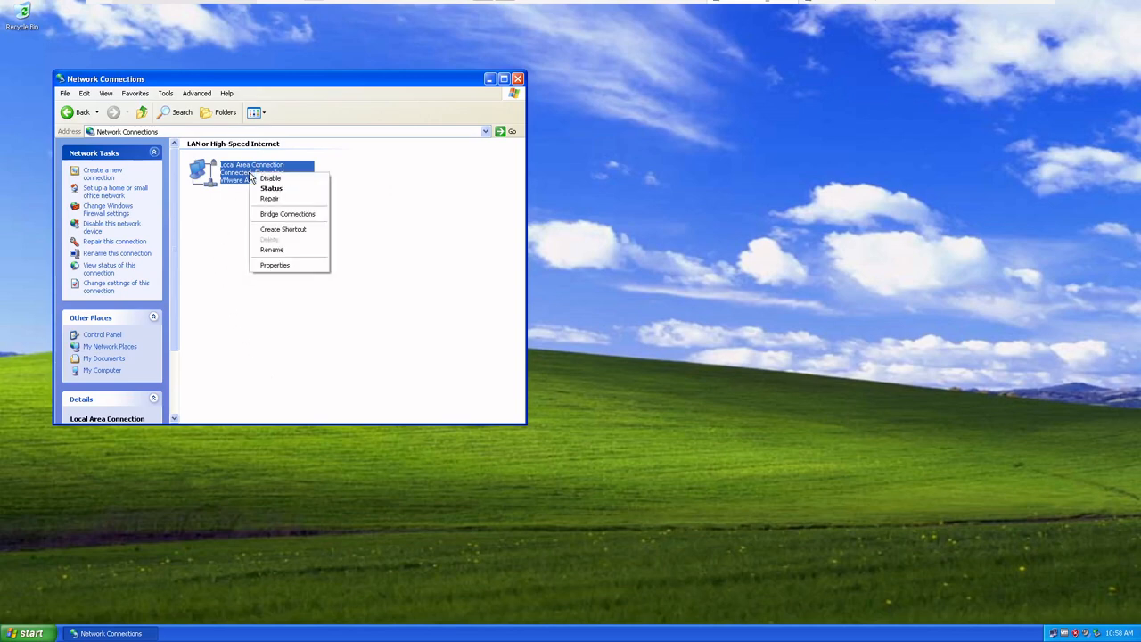
{"action": "left_click", "coordinate": [298, 267]}
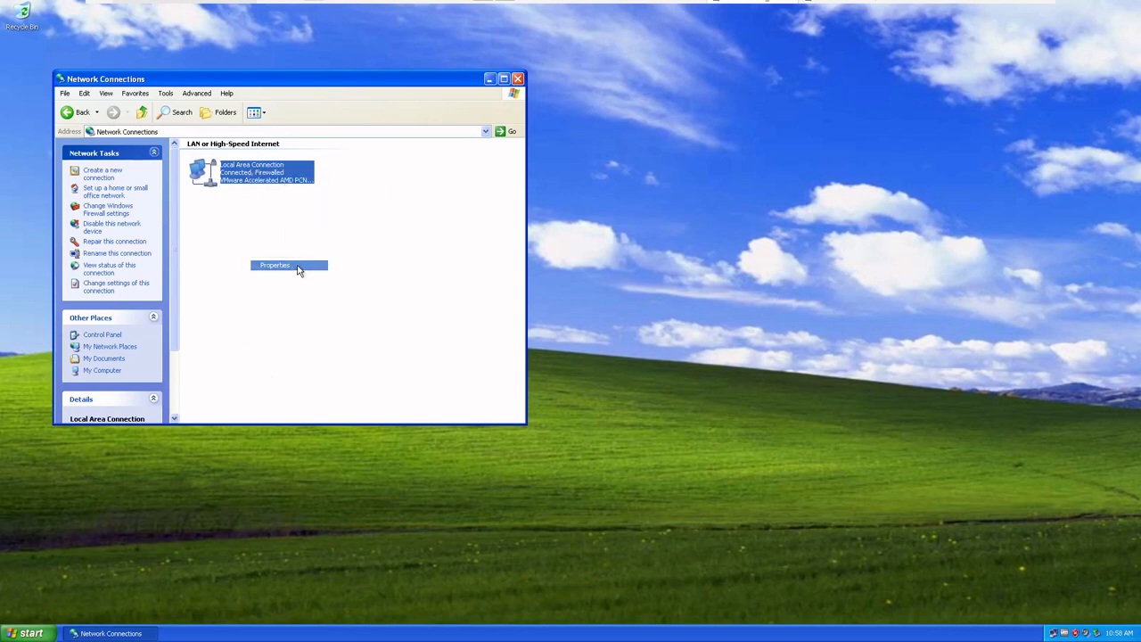
{"action": "left_click", "coordinate": [170, 177]}
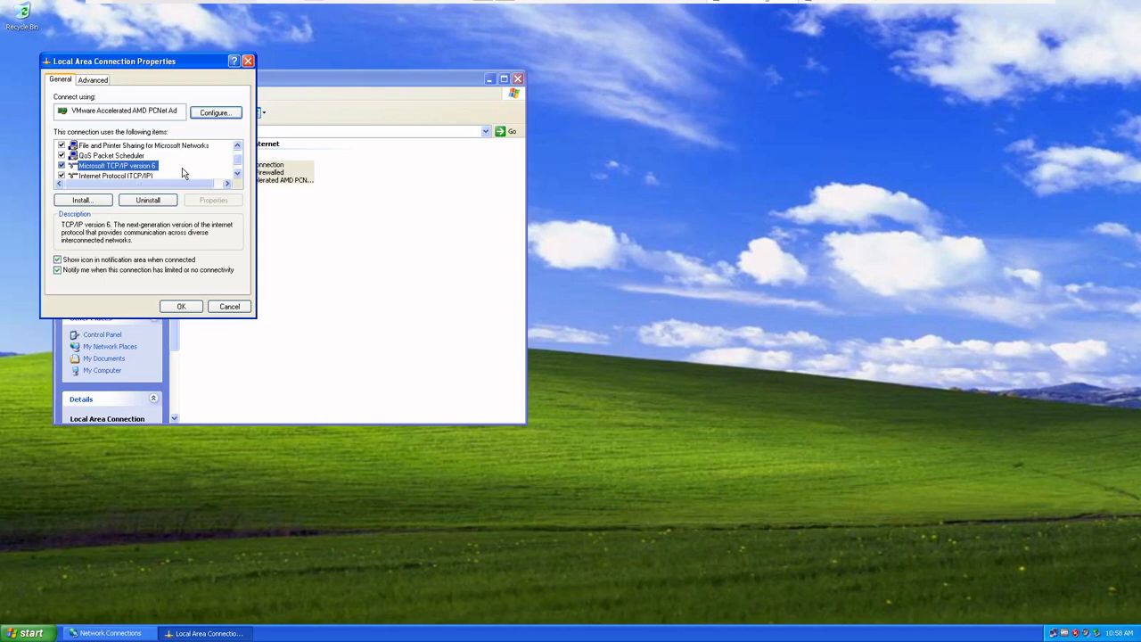
{"action": "scroll", "coordinate": [182, 168], "scroll_direction": "down", "scroll_amount": 1}
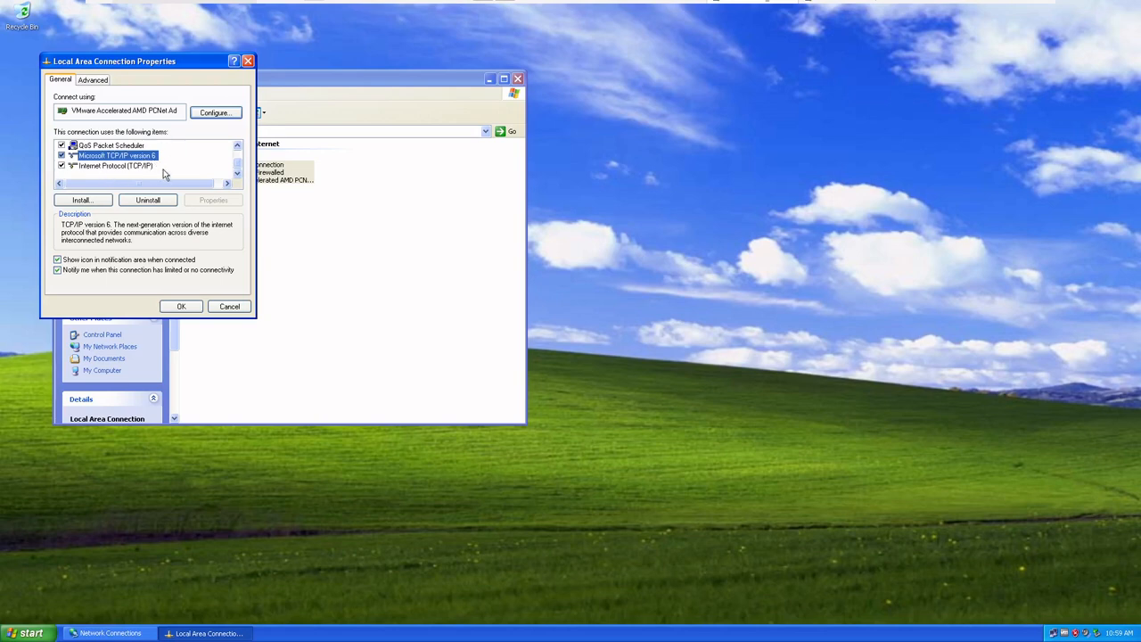
{"action": "left_click", "coordinate": [146, 167]}
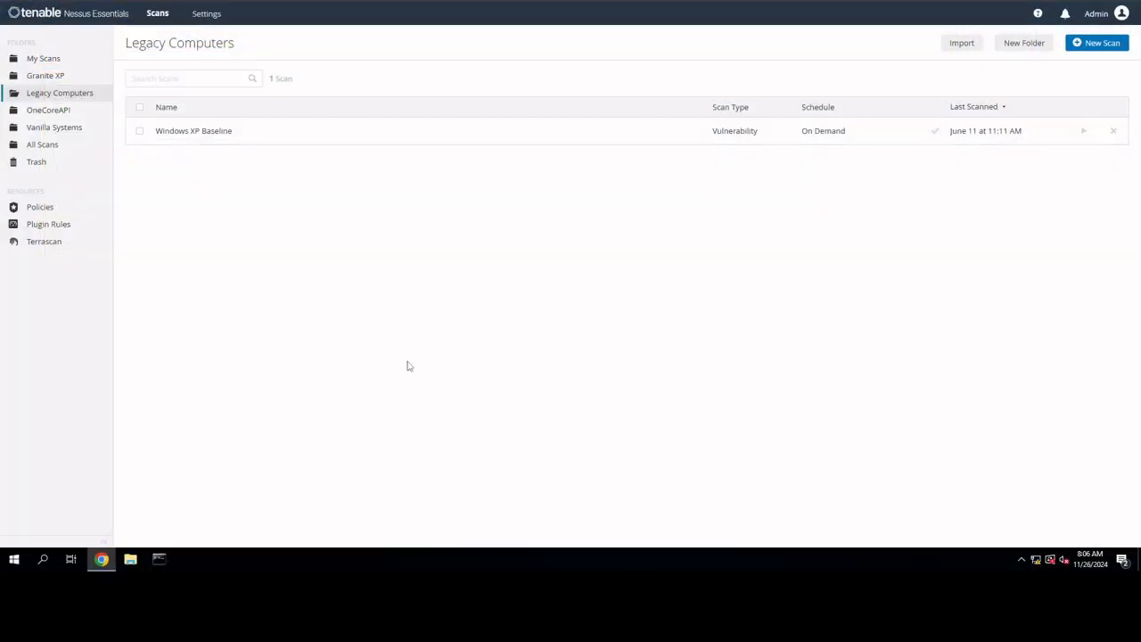
Switch to Nessus Essentials, open the Windows XP Baseline scan, then review the OneCoreAPI_XP1 host's vulnerability list and return to its hosts
{"action": "left_click", "coordinate": [219, 138]}
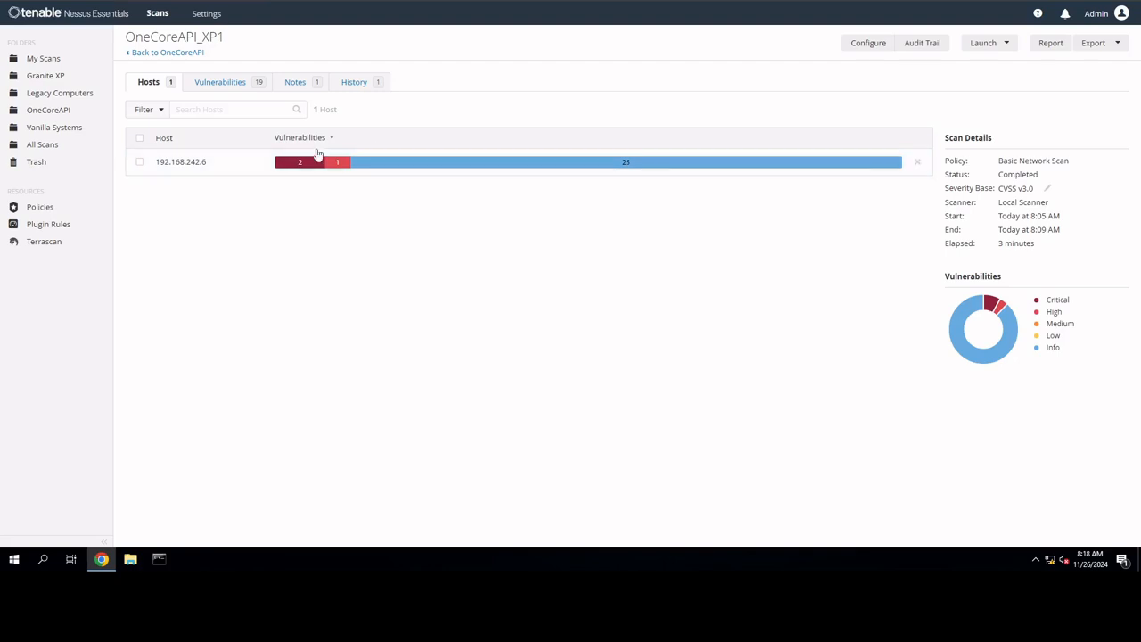
{"action": "left_click", "coordinate": [300, 171]}
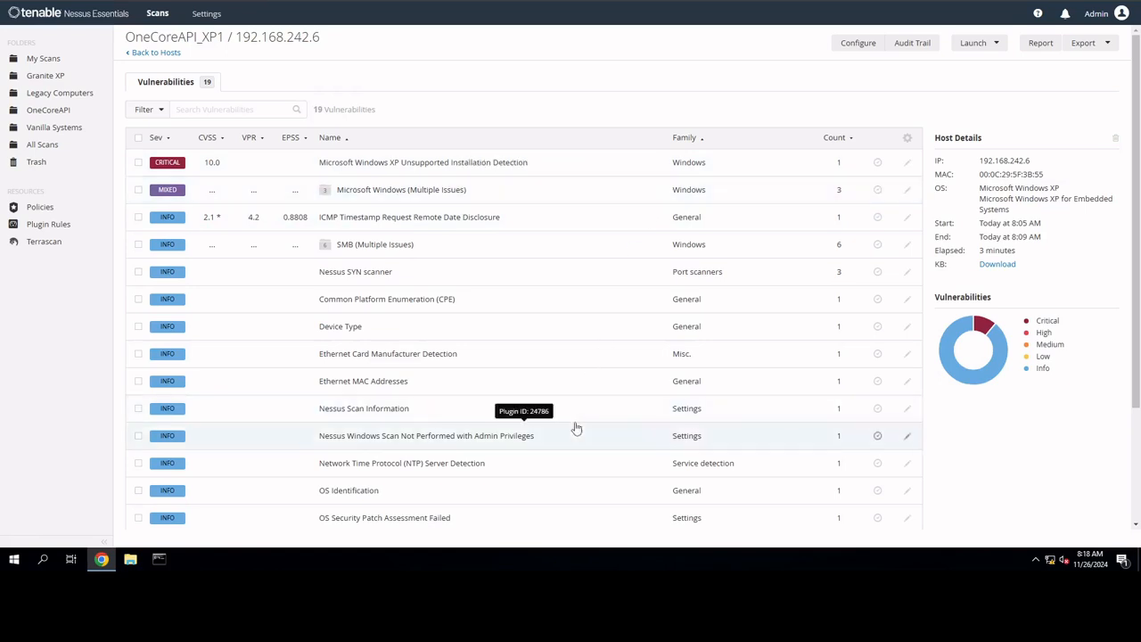
{"action": "scroll", "coordinate": [523, 308], "scroll_direction": "down", "scroll_amount": 1}
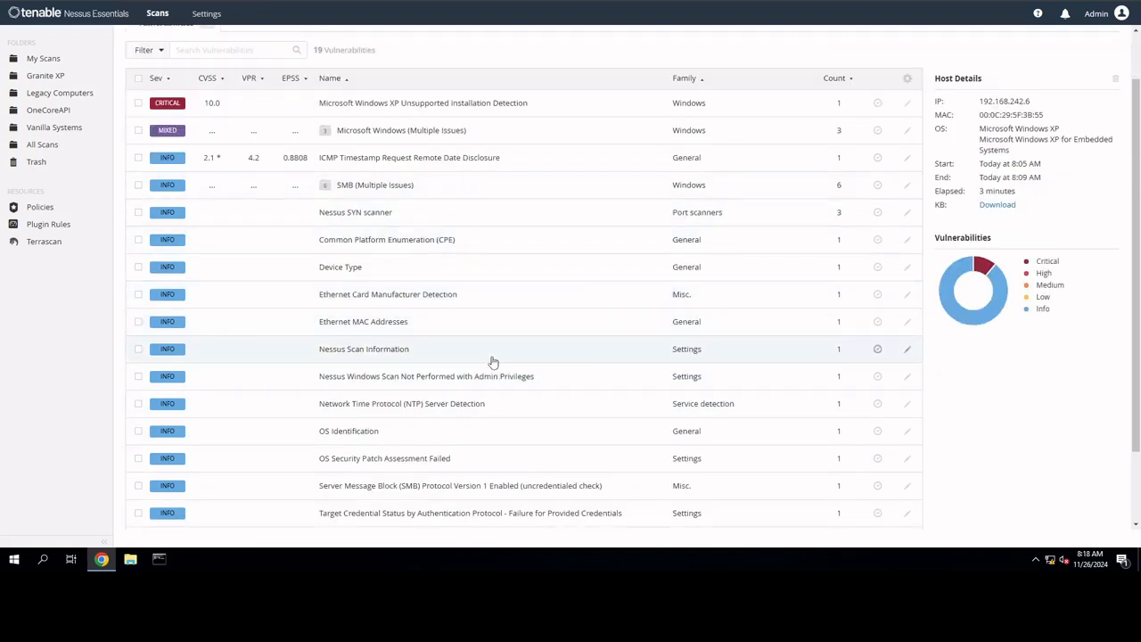
{"action": "scroll", "coordinate": [493, 362], "scroll_direction": "down", "scroll_amount": 2}
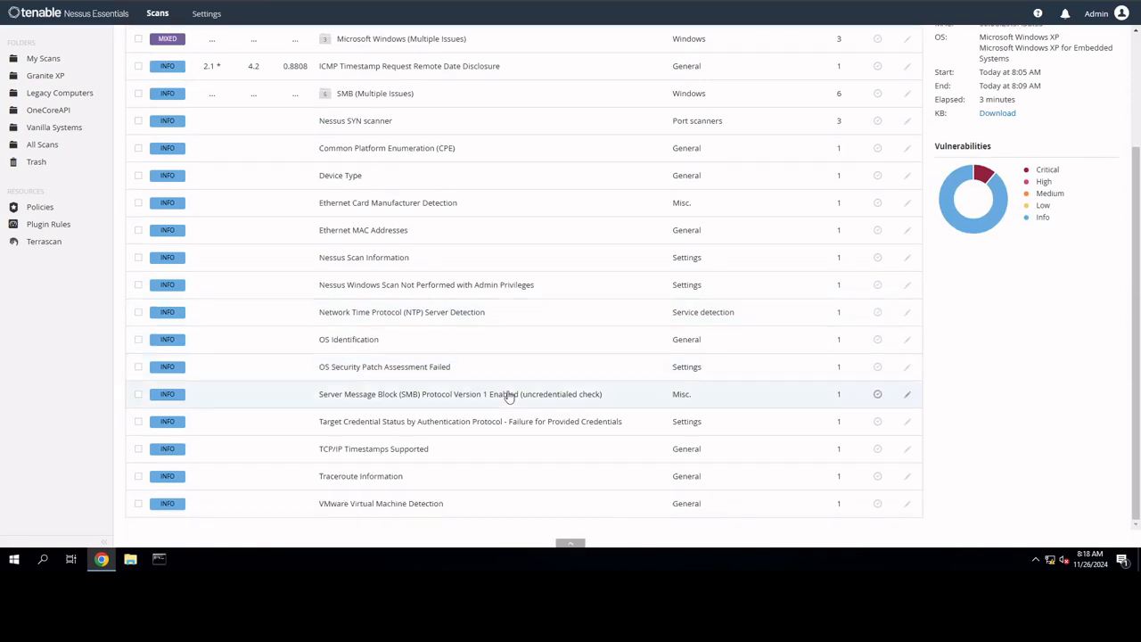
{"action": "scroll", "coordinate": [508, 397], "scroll_direction": "up", "scroll_amount": 3}
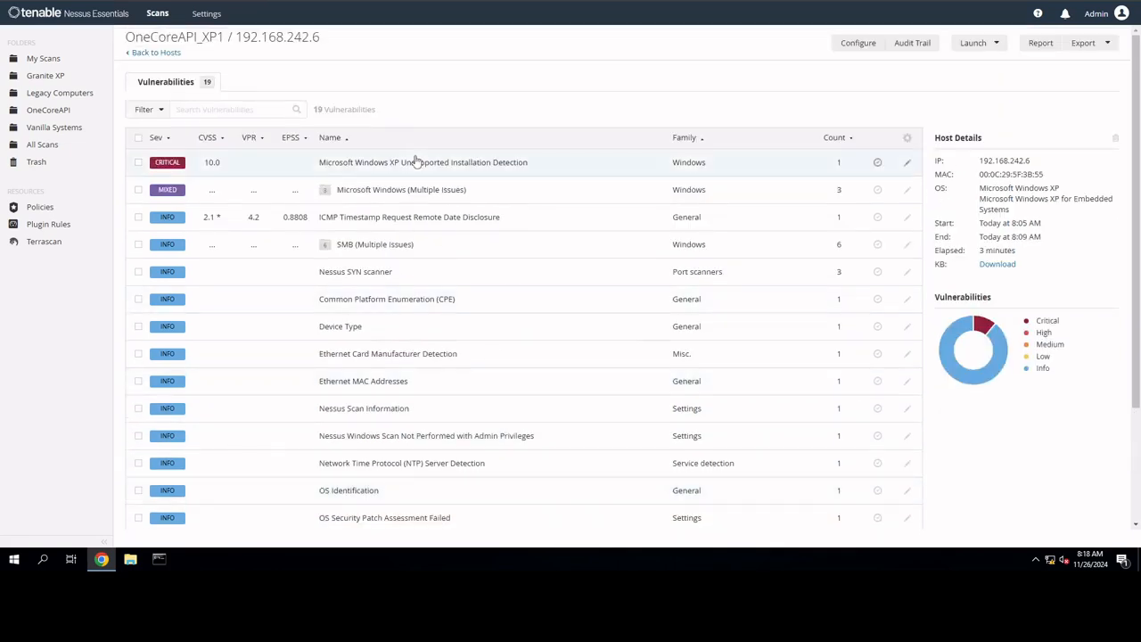
{"action": "left_click", "coordinate": [161, 54]}
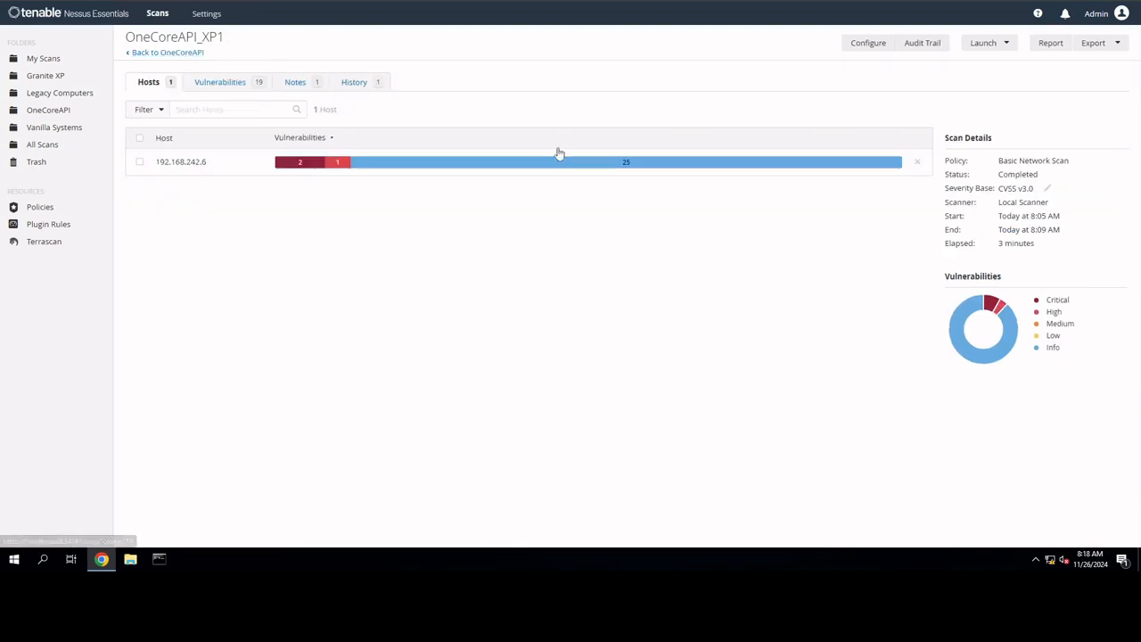